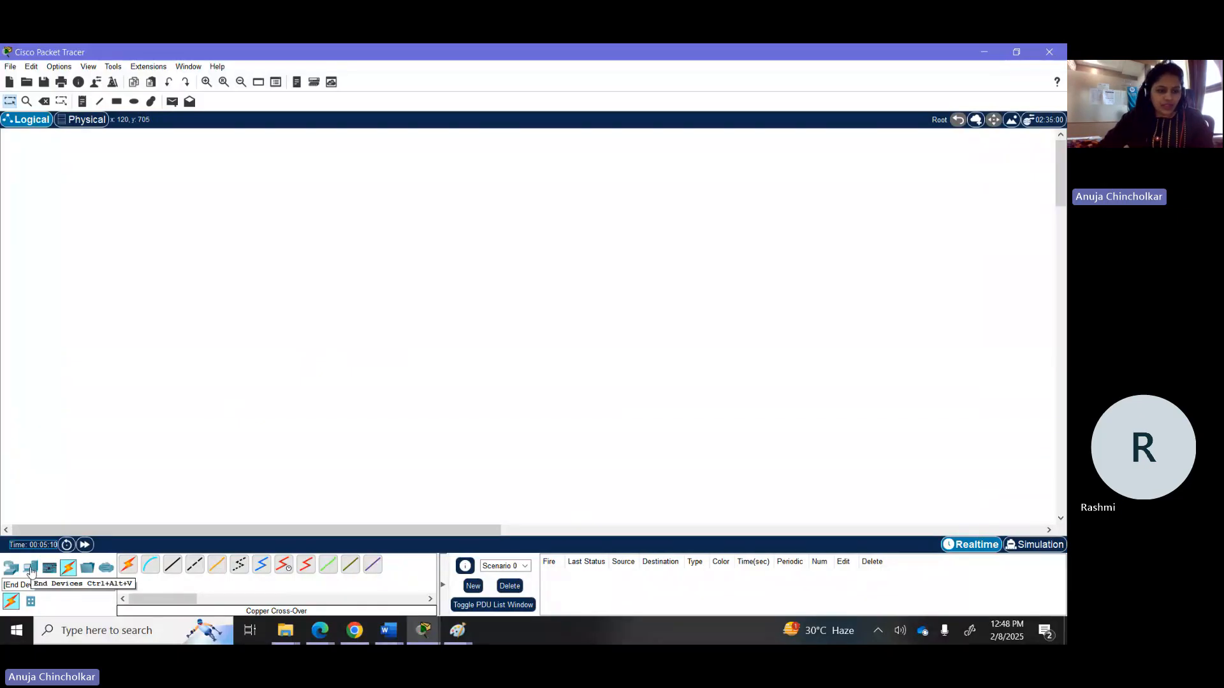
Place three PC-PT end devices in the empty logical workspace, one higher up and two side by side below it
{"action": "left_click", "coordinate": [30, 568]}
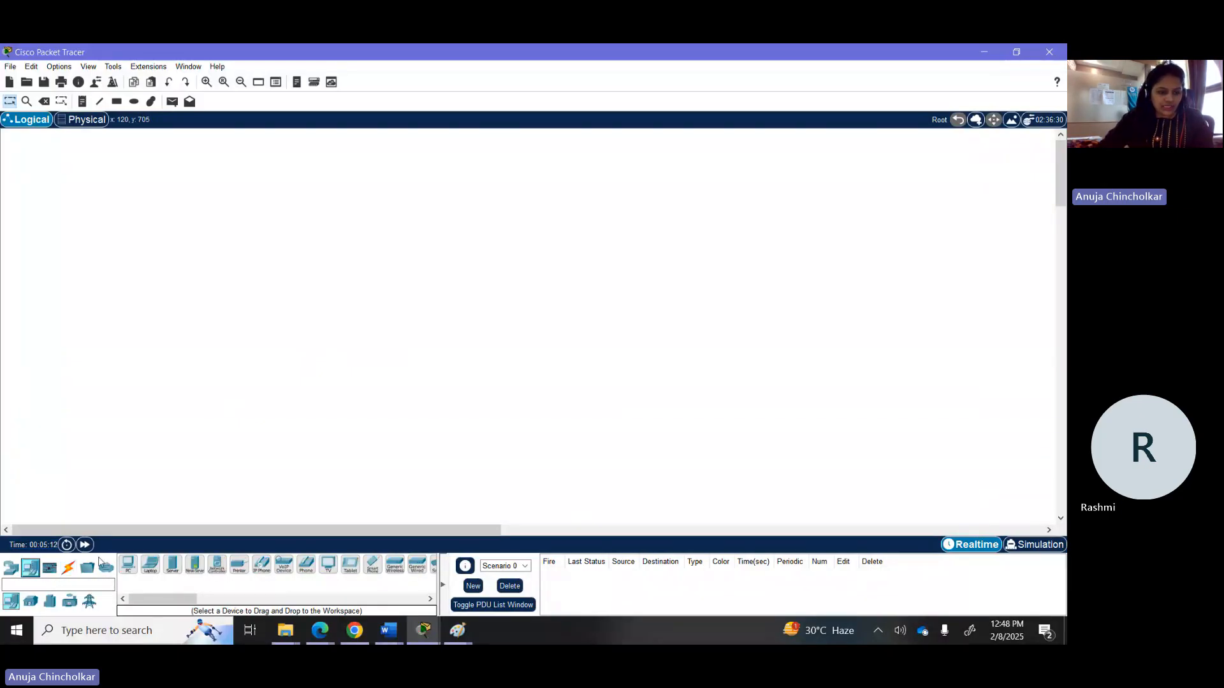
{"action": "left_click", "coordinate": [128, 565]}
{"action": "left_click", "coordinate": [163, 266]}
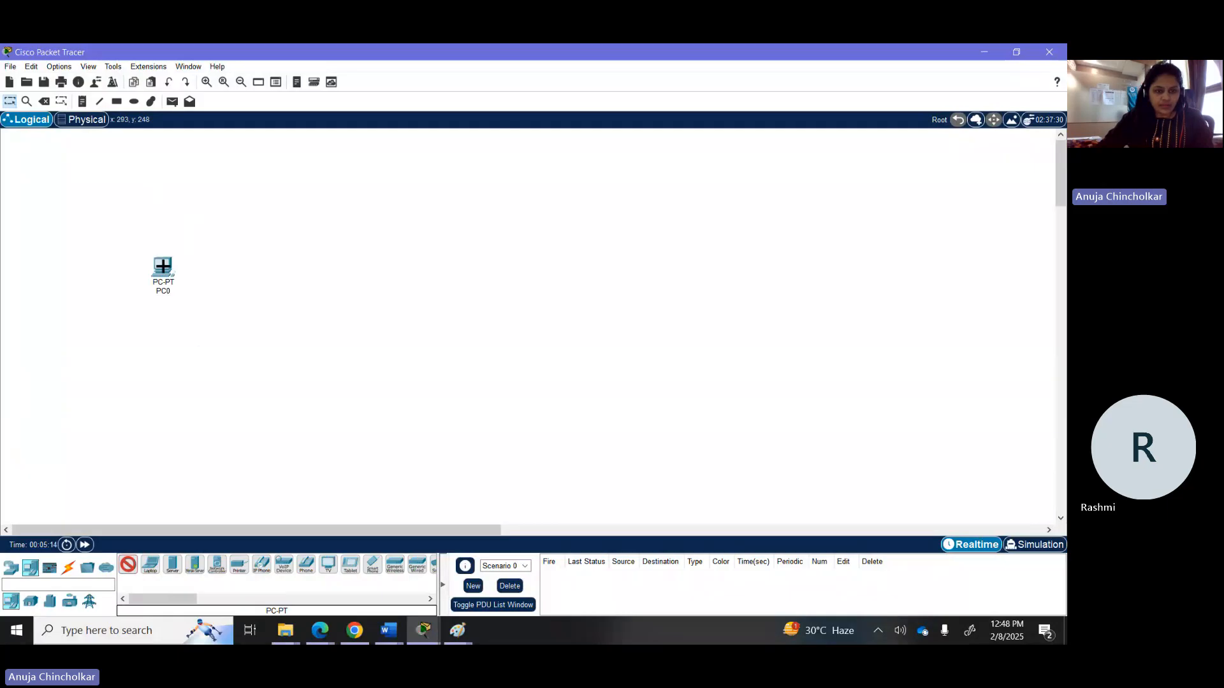
{"action": "left_click", "coordinate": [310, 429]}
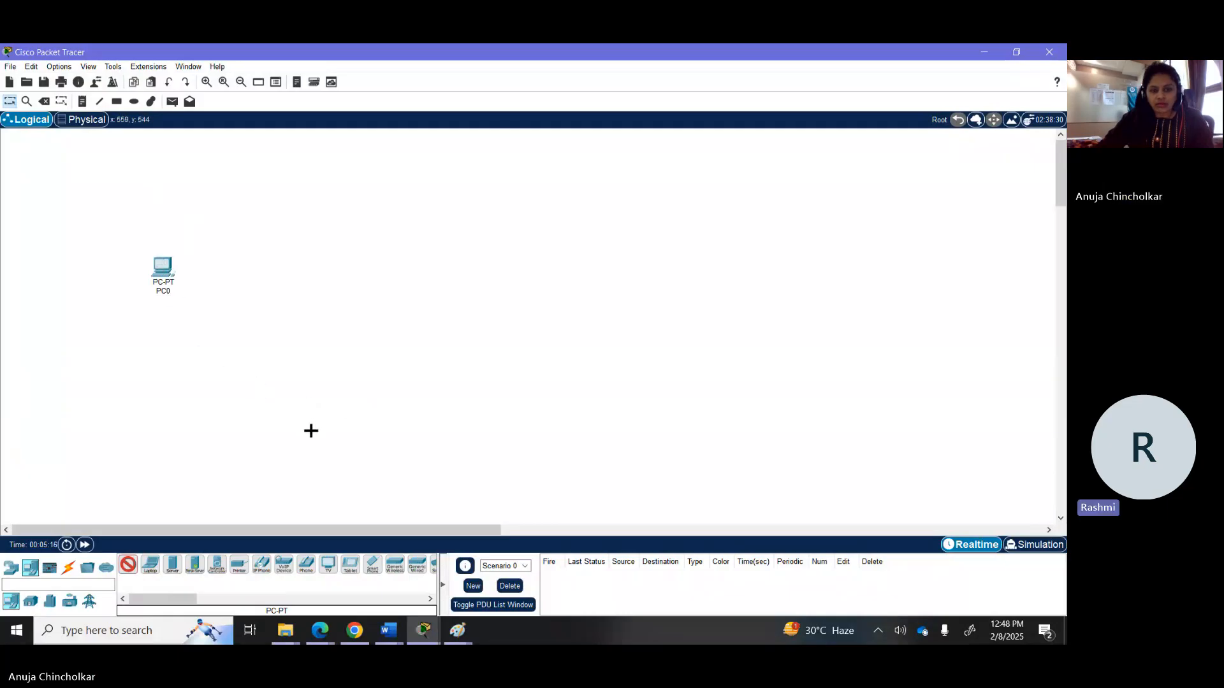
{"action": "left_click", "coordinate": [551, 432]}
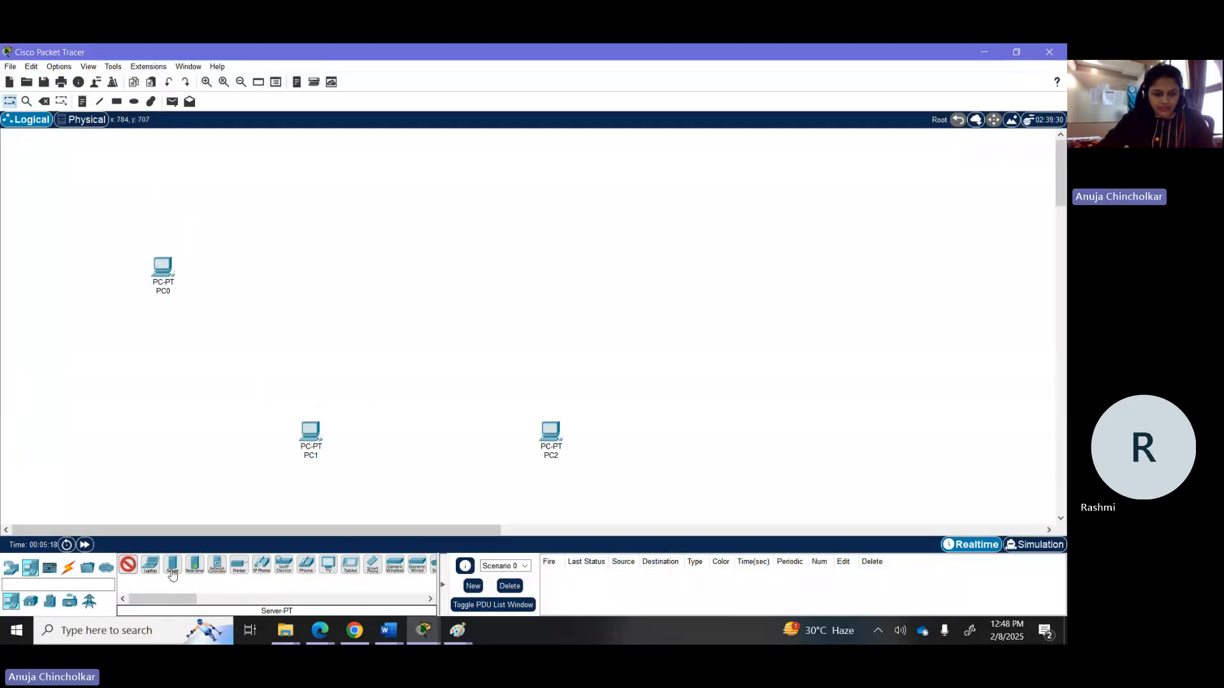
Place two Laptop-PT devices above the PCs, one over PC2 and one over PC1
{"action": "left_click", "coordinate": [150, 564]}
{"action": "left_click", "coordinate": [550, 221]}
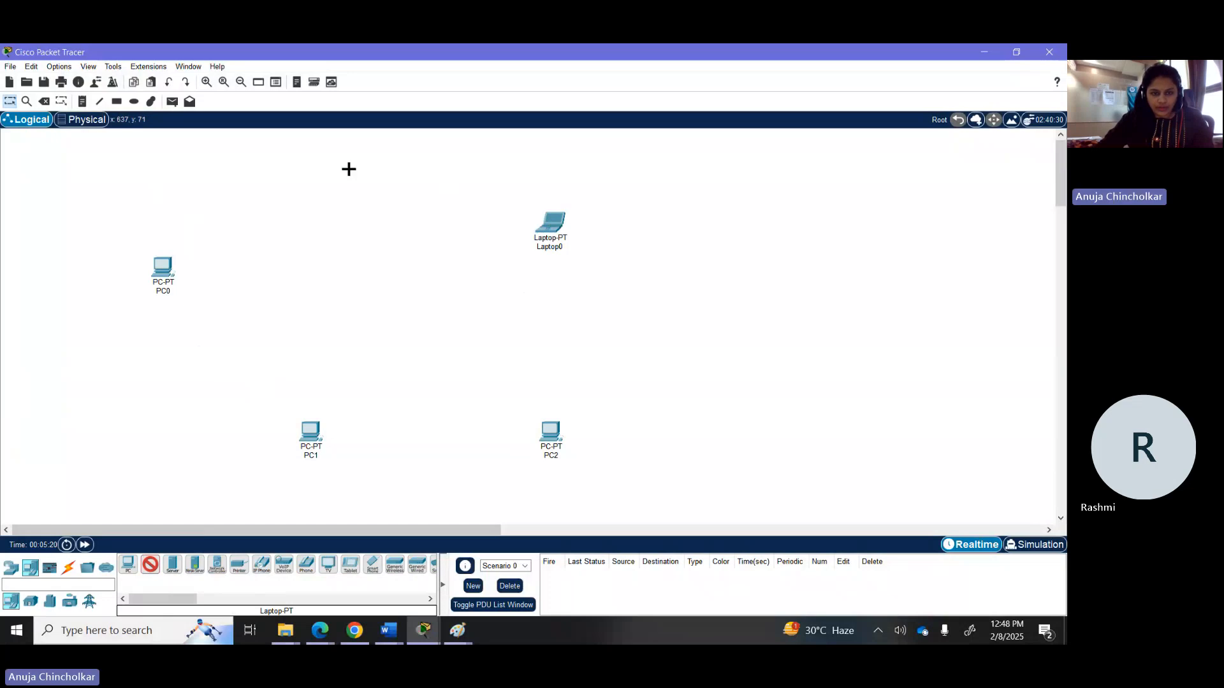
{"action": "left_click", "coordinate": [323, 163]}
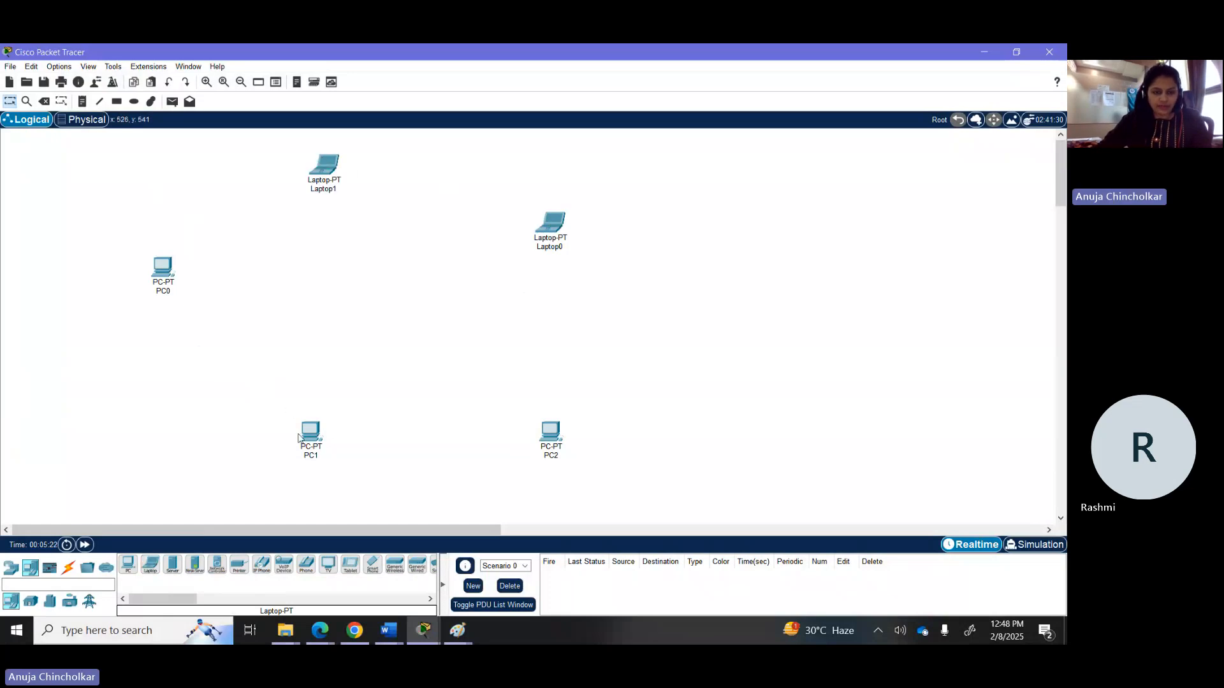
Rearrange Laptop0 and the three PCs so that the devices form a ring around an empty centre
{"action": "left_click_drag", "start_coordinate": [315, 434], "coordinate": [287, 440]}
{"action": "left_click_drag", "start_coordinate": [556, 446], "coordinate": [501, 443]}
{"action": "left_click_drag", "start_coordinate": [545, 220], "coordinate": [525, 221]}
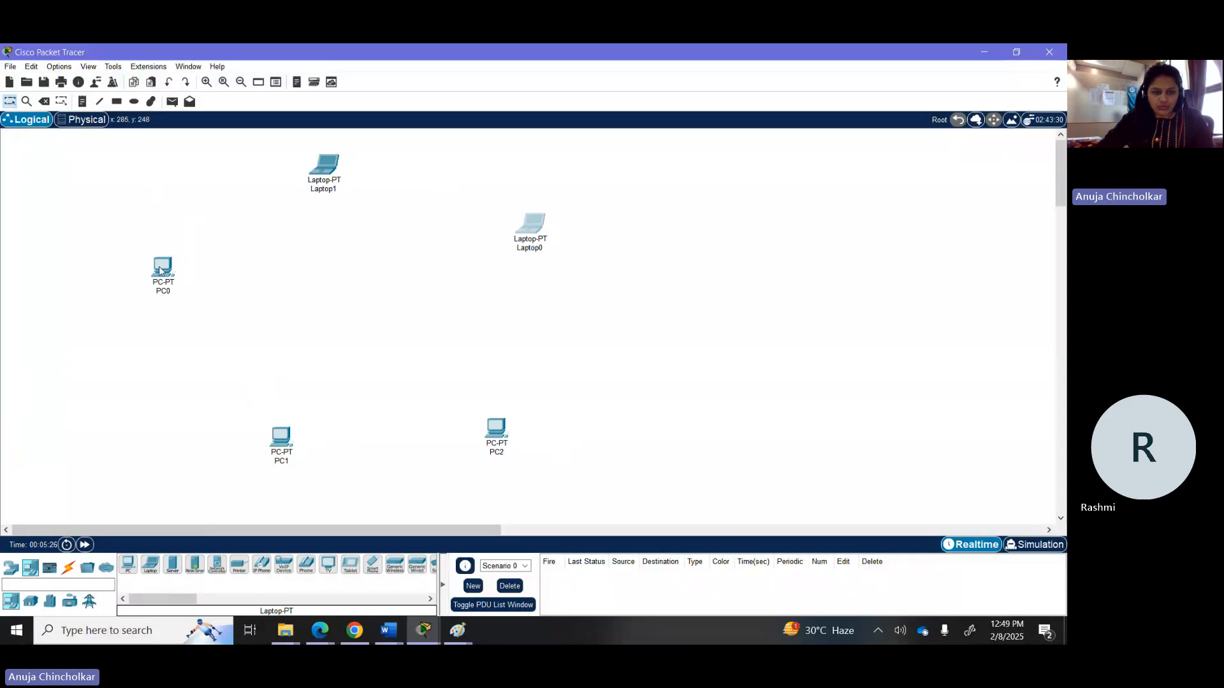
{"action": "left_click_drag", "start_coordinate": [160, 271], "coordinate": [193, 282]}
{"action": "left_click_drag", "start_coordinate": [501, 433], "coordinate": [529, 427]}
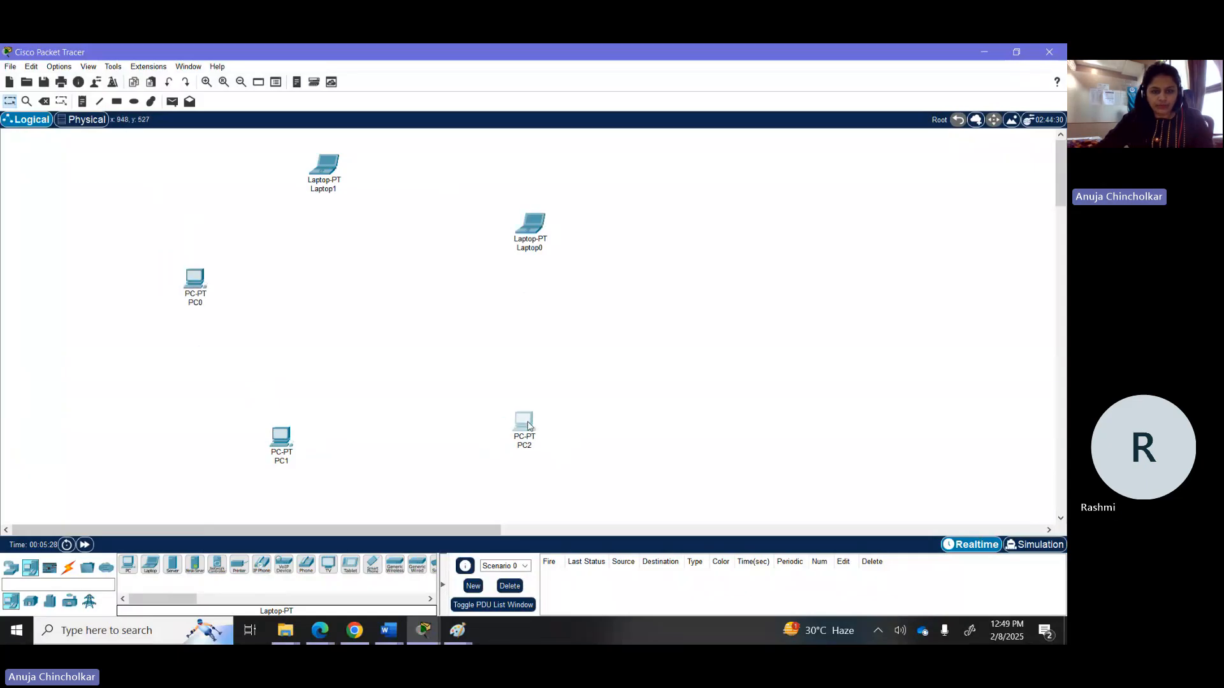
{"action": "left_click_drag", "start_coordinate": [276, 439], "coordinate": [274, 444]}
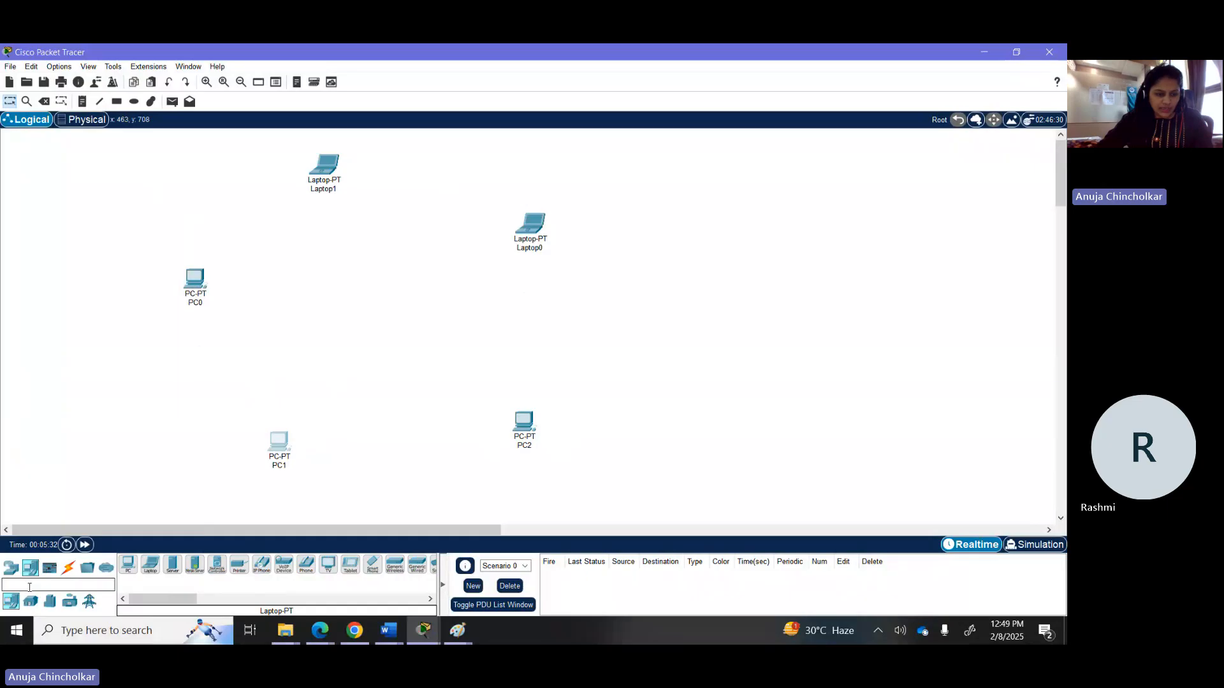
Place a Switch-PT in the centre of the ring of PCs and laptops
{"action": "left_click", "coordinate": [12, 571]}
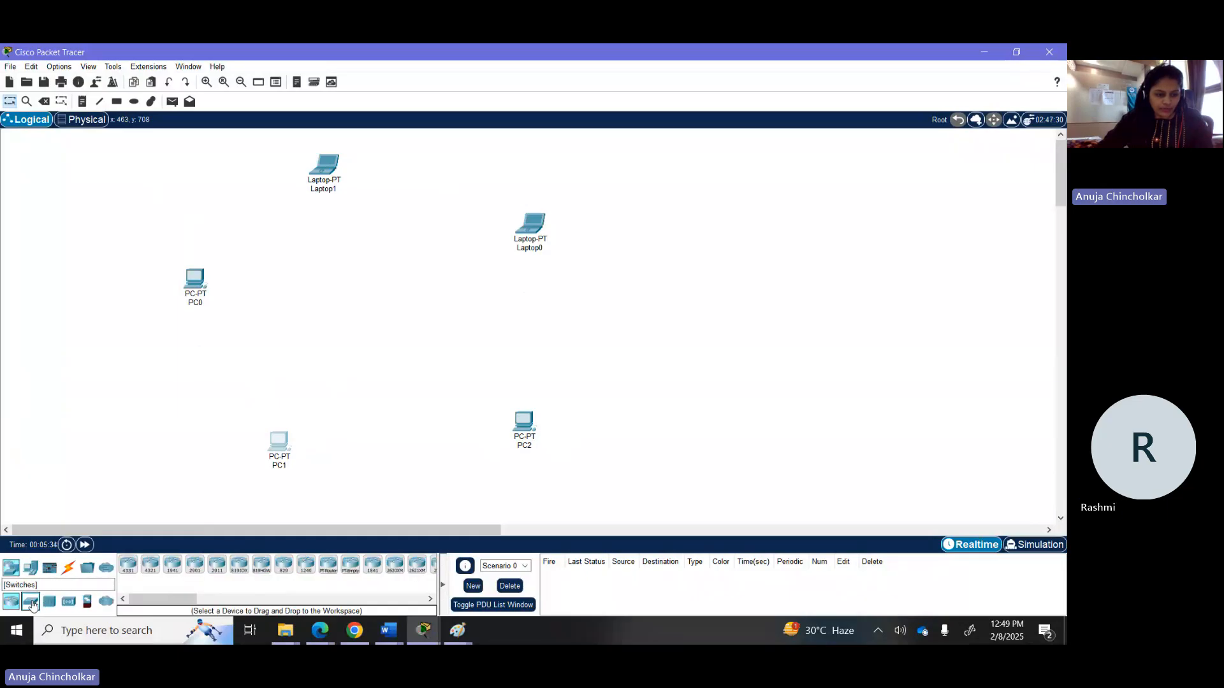
{"action": "left_click", "coordinate": [31, 603]}
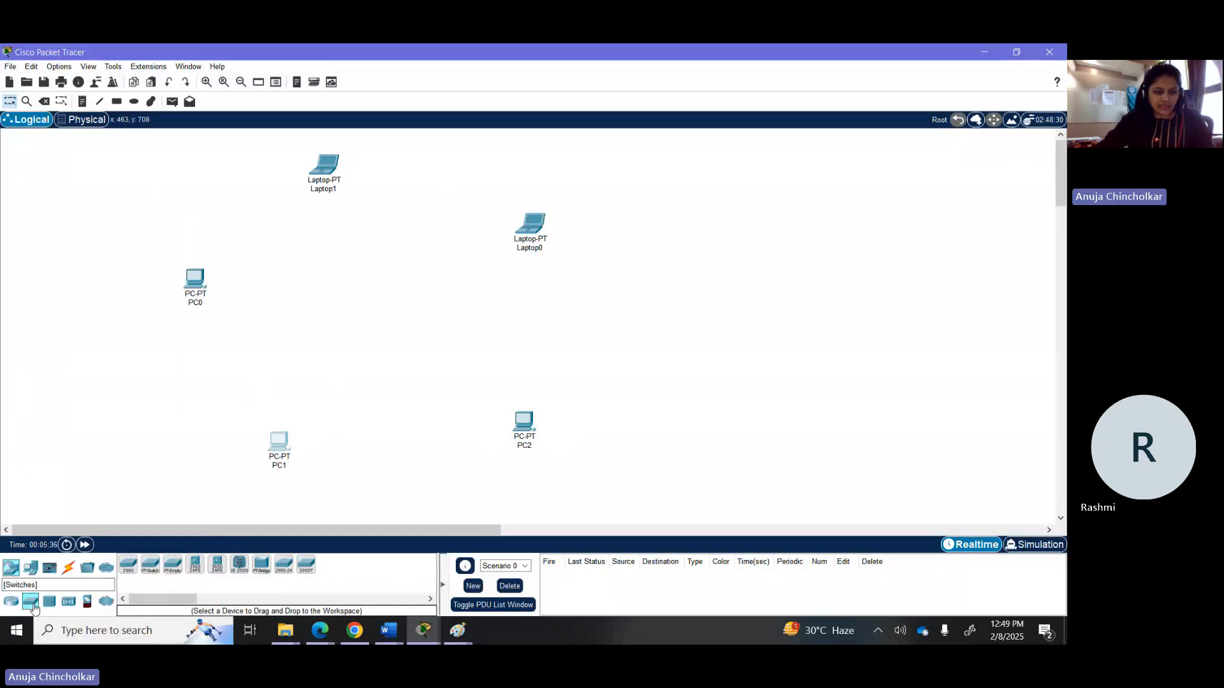
{"action": "left_click", "coordinate": [151, 564]}
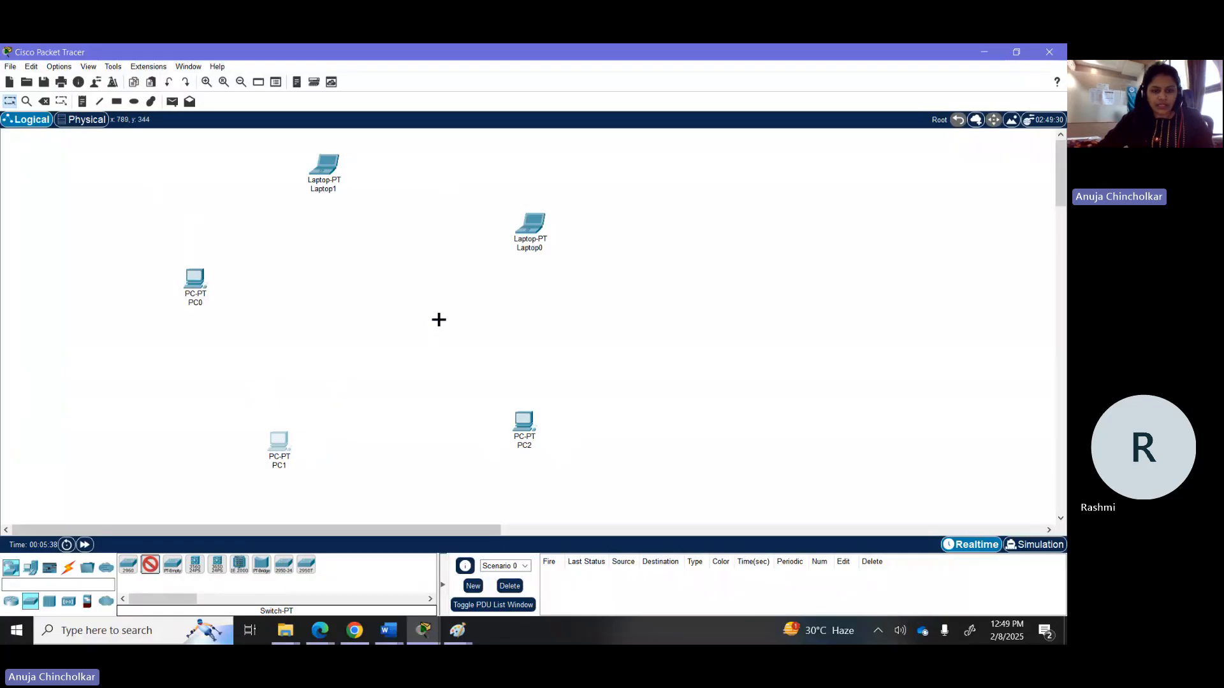
{"action": "left_click", "coordinate": [383, 313]}
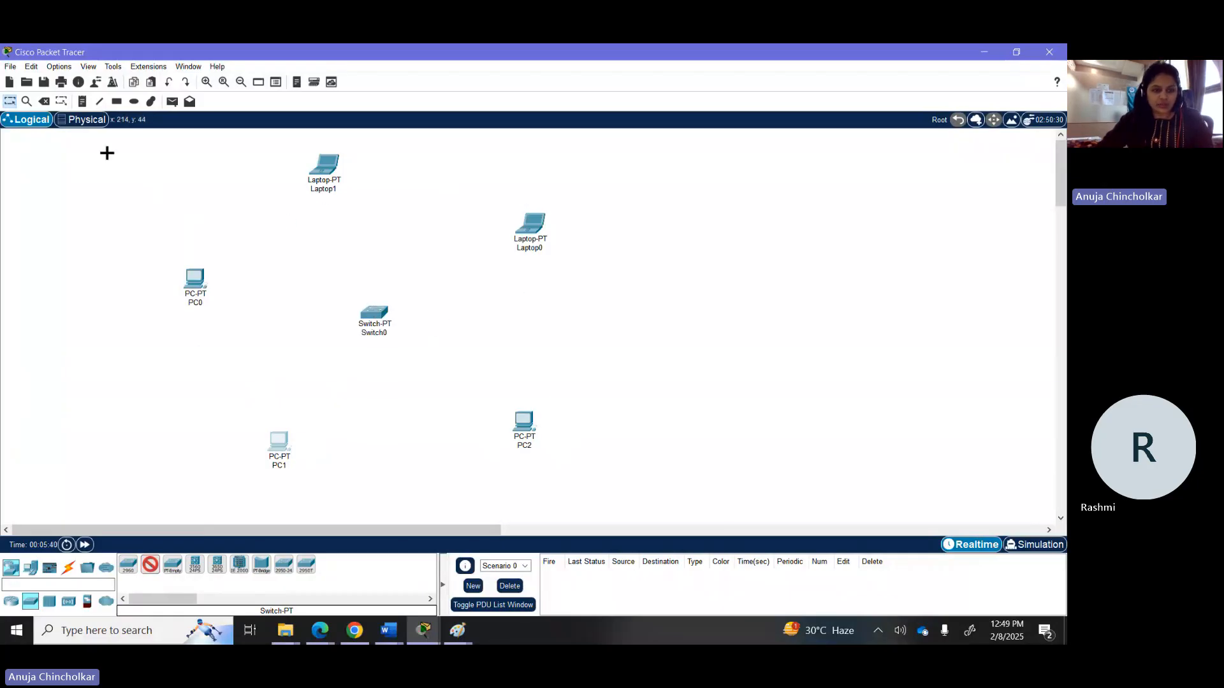
Connect PC0, PC1, PC2 and Laptop0 to Switch0 with automatically chosen connections
{"action": "left_click", "coordinate": [68, 566]}
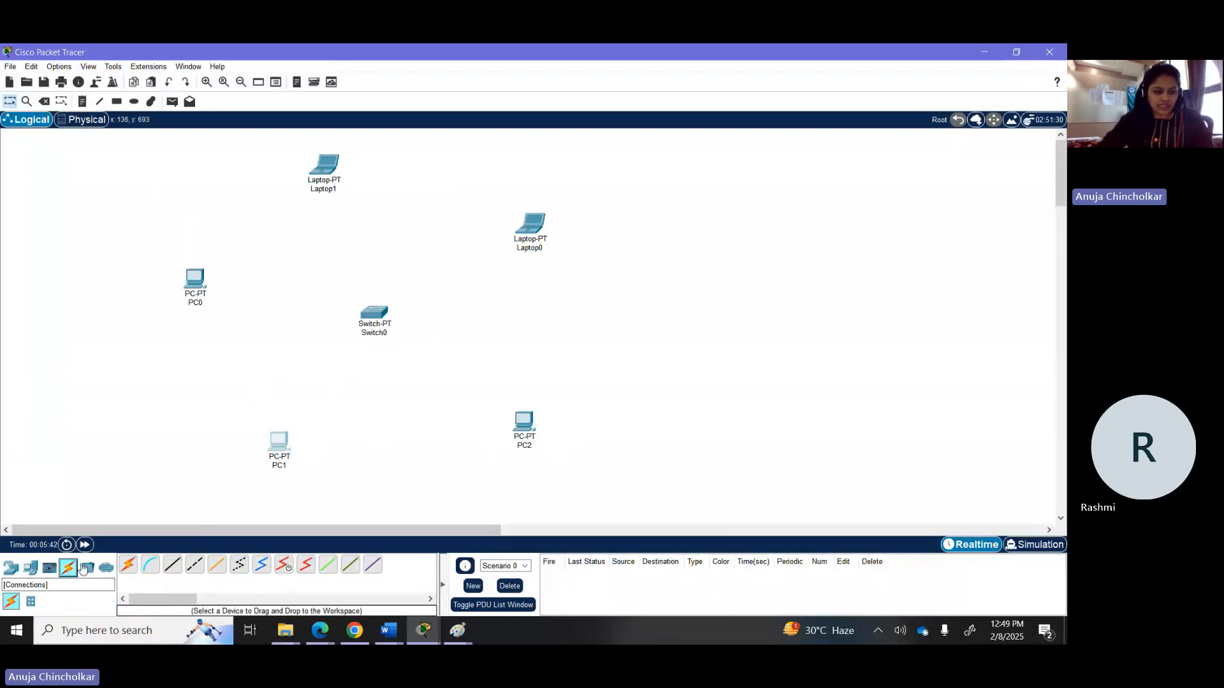
{"action": "left_click", "coordinate": [128, 566]}
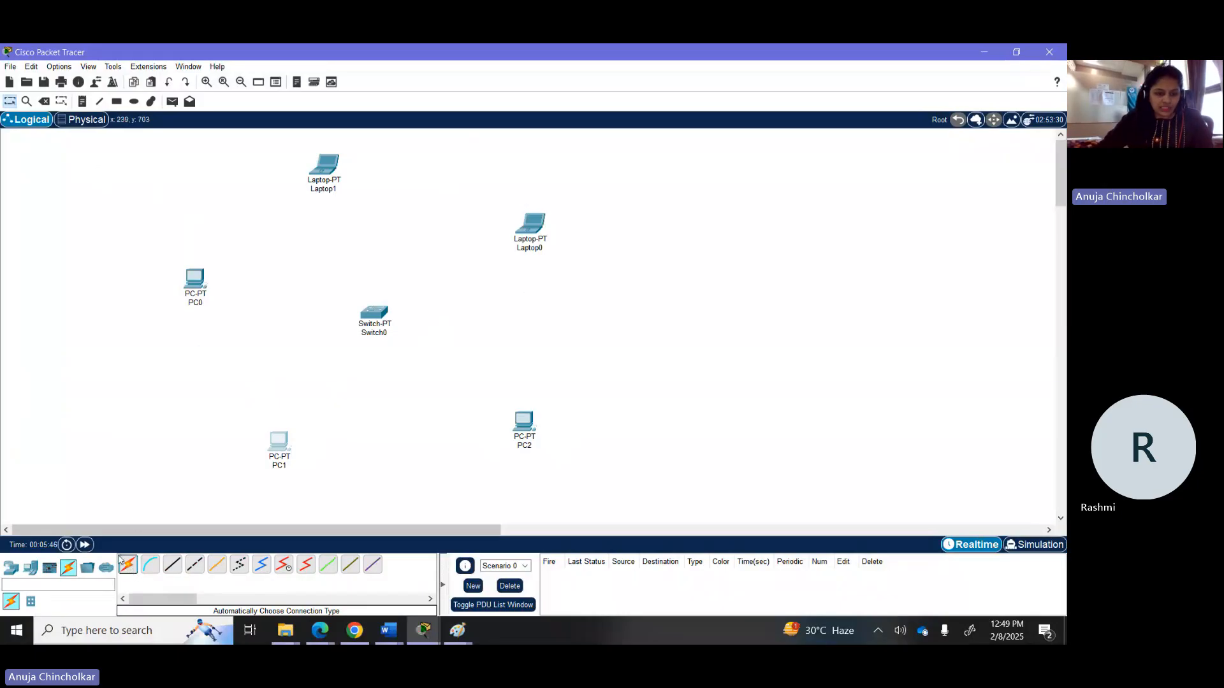
{"action": "left_click", "coordinate": [194, 278]}
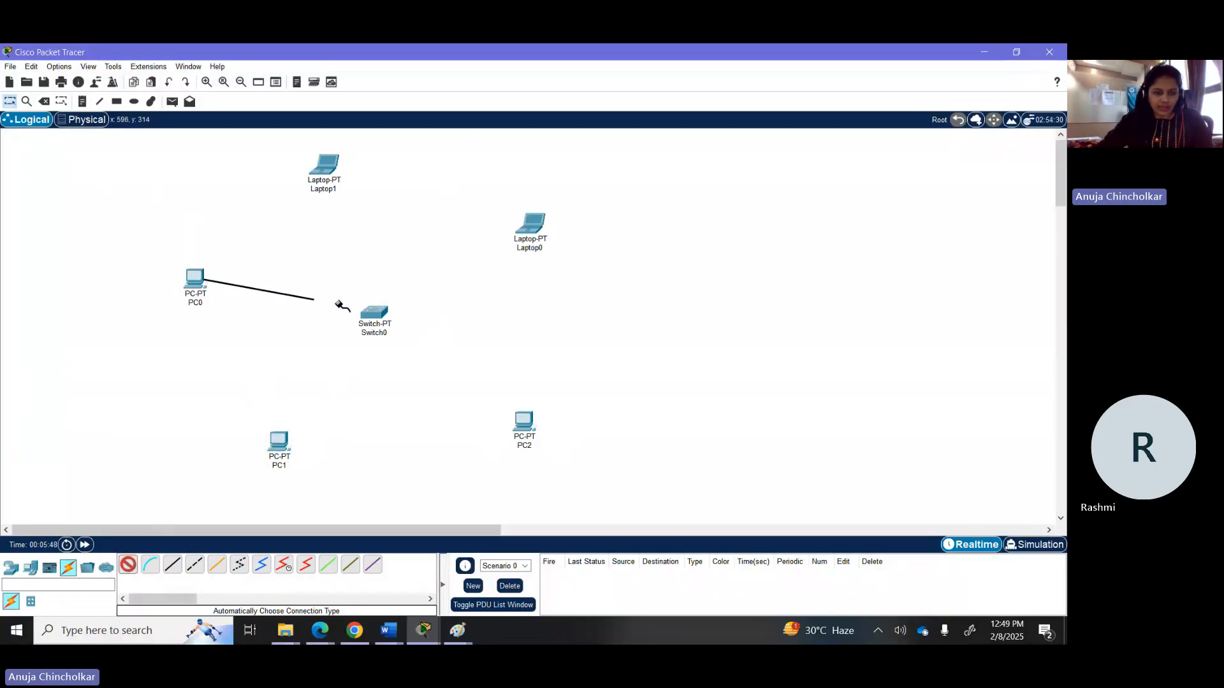
{"action": "left_click", "coordinate": [375, 314]}
{"action": "left_click", "coordinate": [279, 439]}
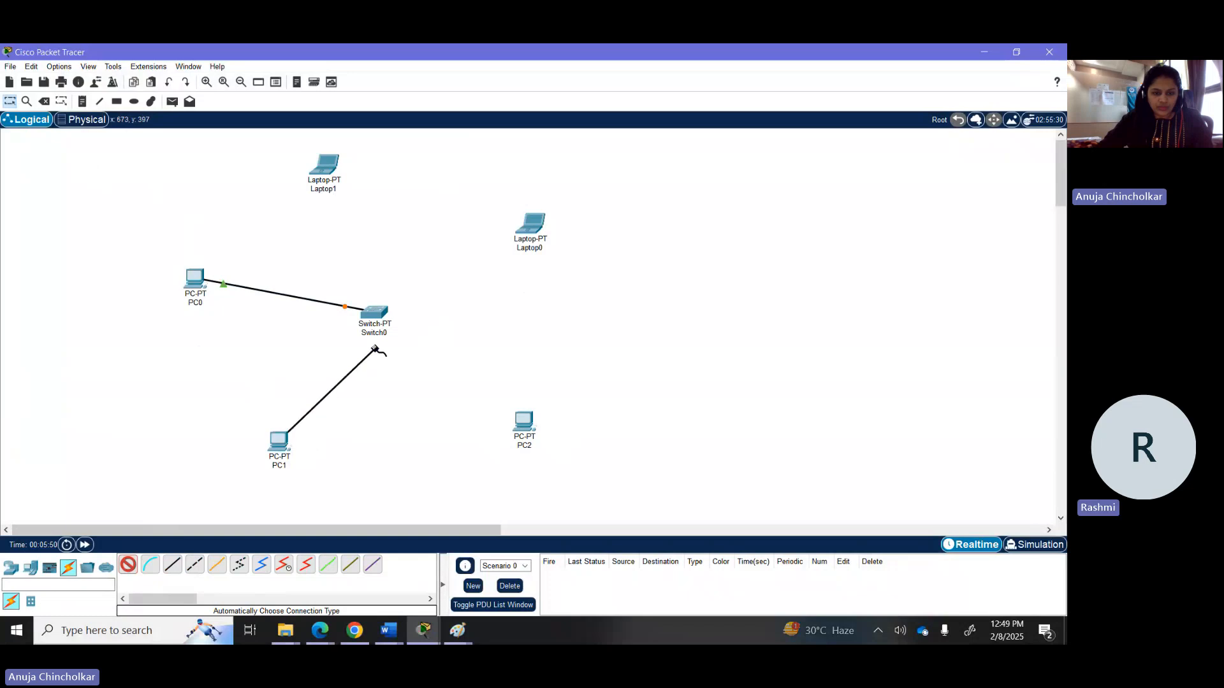
{"action": "left_click", "coordinate": [374, 313]}
{"action": "left_click", "coordinate": [534, 422]}
{"action": "left_click", "coordinate": [376, 313]}
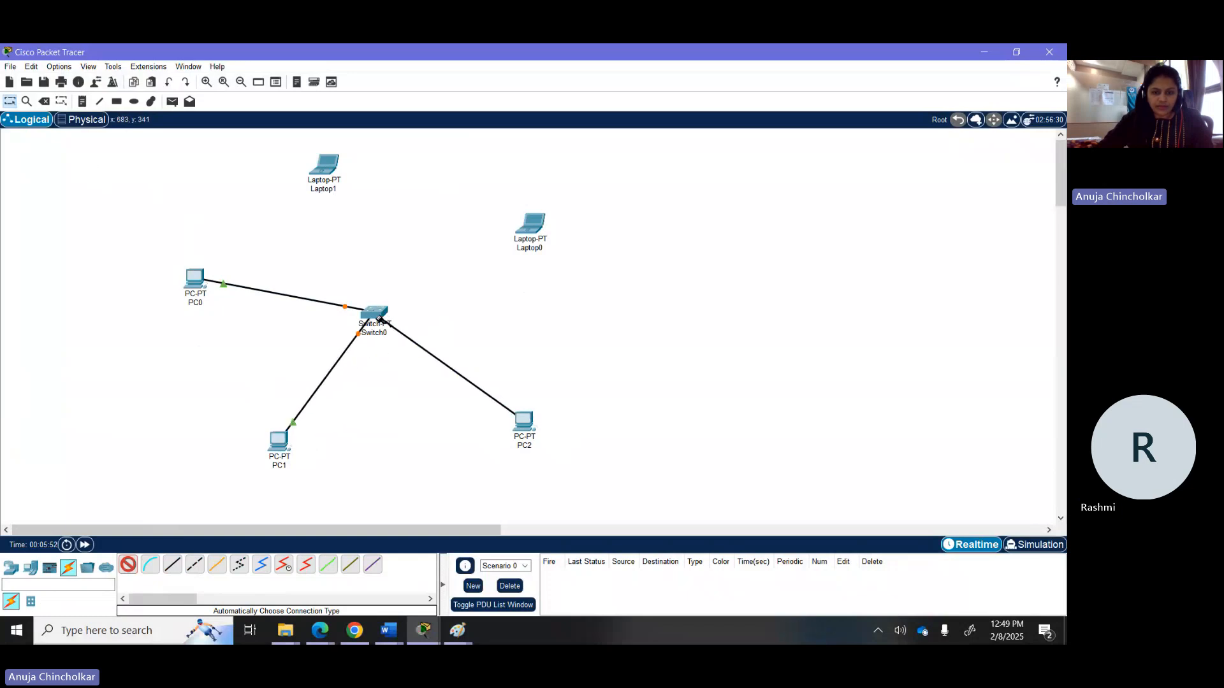
{"action": "left_click", "coordinate": [532, 223]}
{"action": "left_click", "coordinate": [352, 307]}
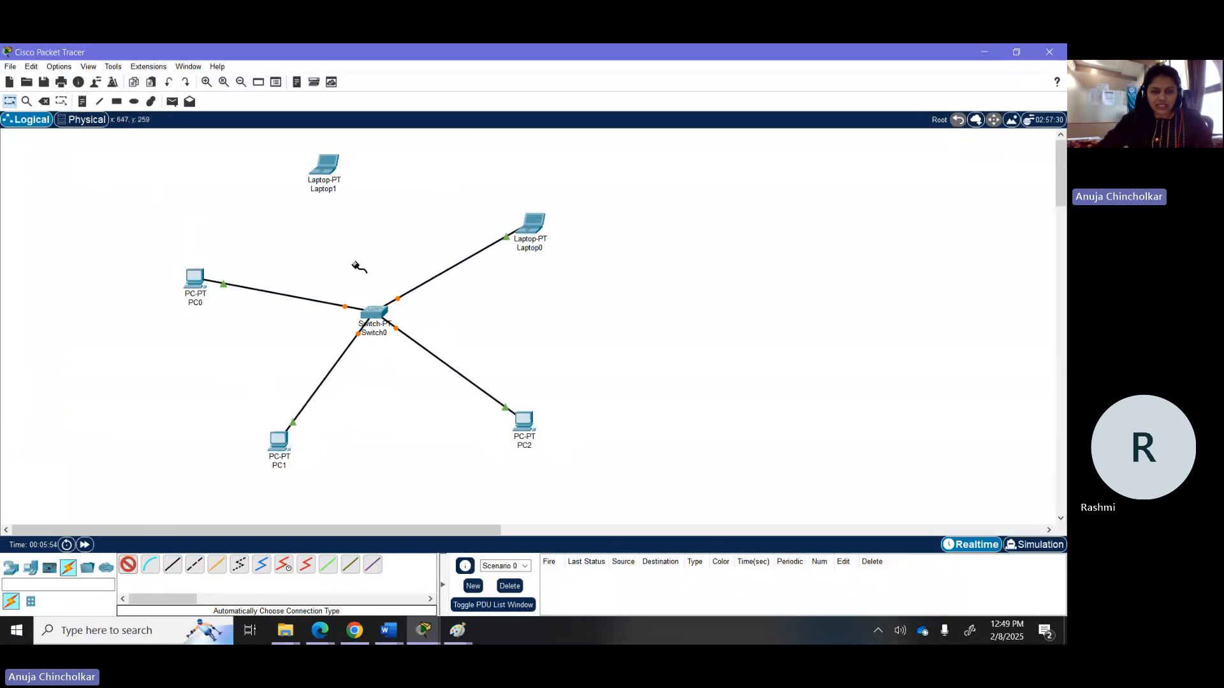
Try to connect Laptop1 to Switch0 with an automatically chosen connection
{"action": "left_click", "coordinate": [327, 169]}
{"action": "left_click", "coordinate": [375, 312]}
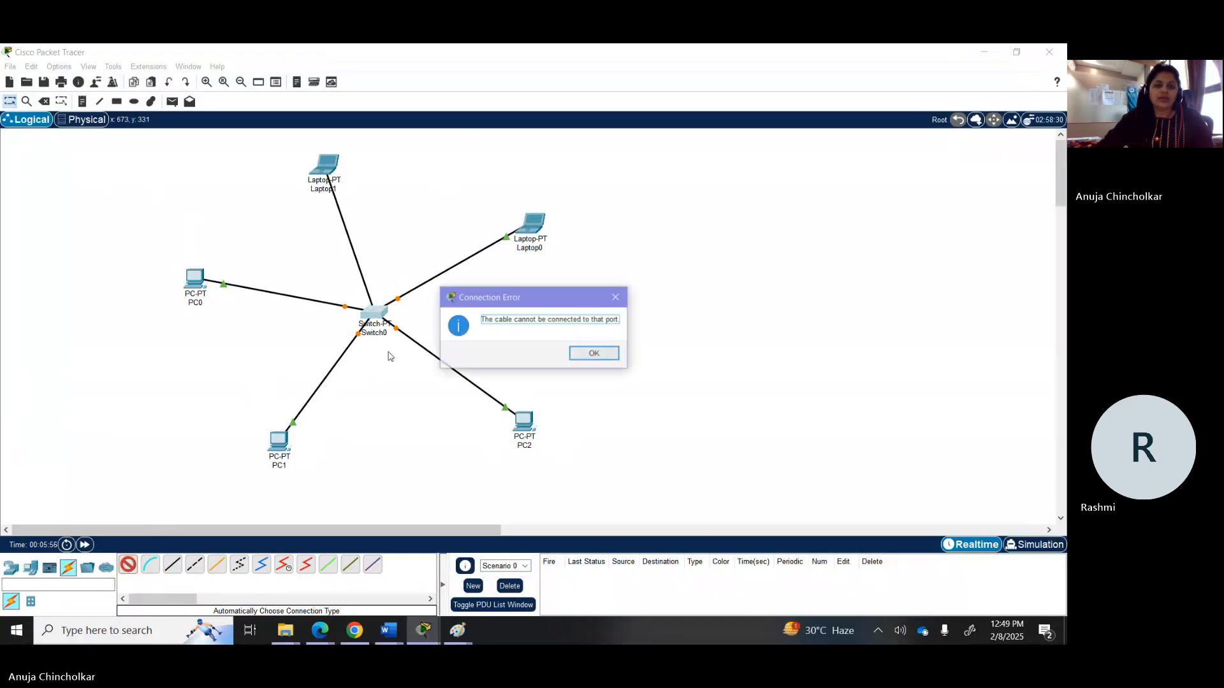
{"action": "left_click", "coordinate": [591, 354]}
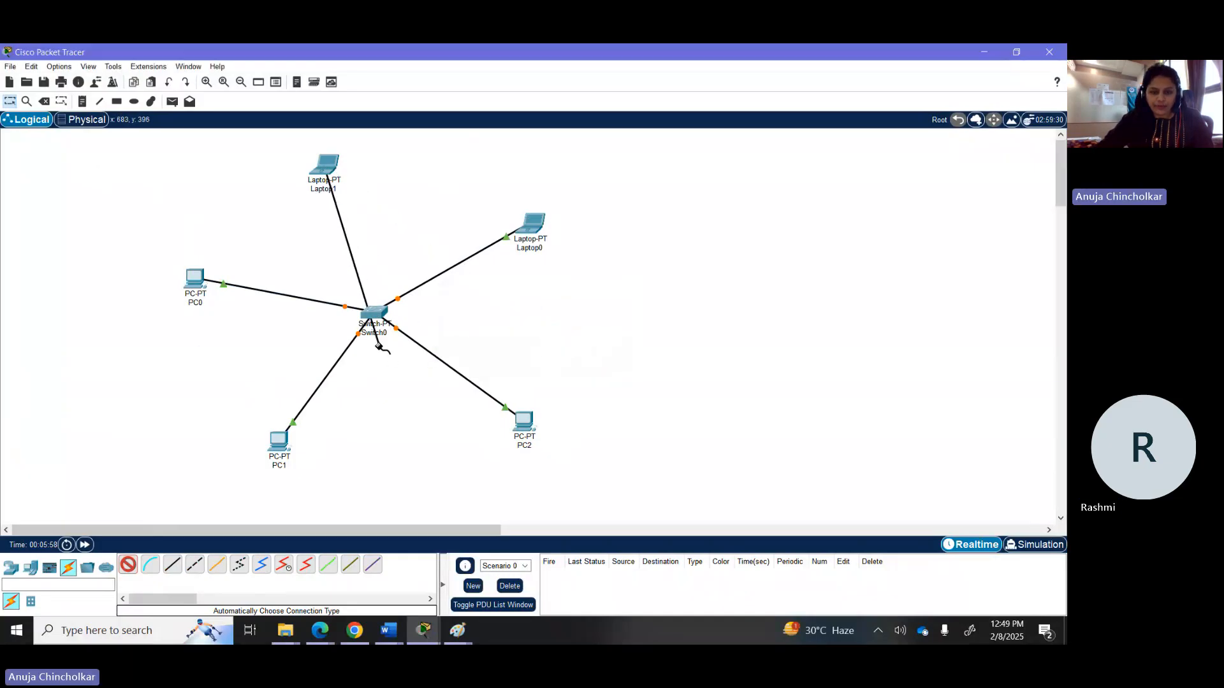
{"action": "left_click", "coordinate": [375, 314]}
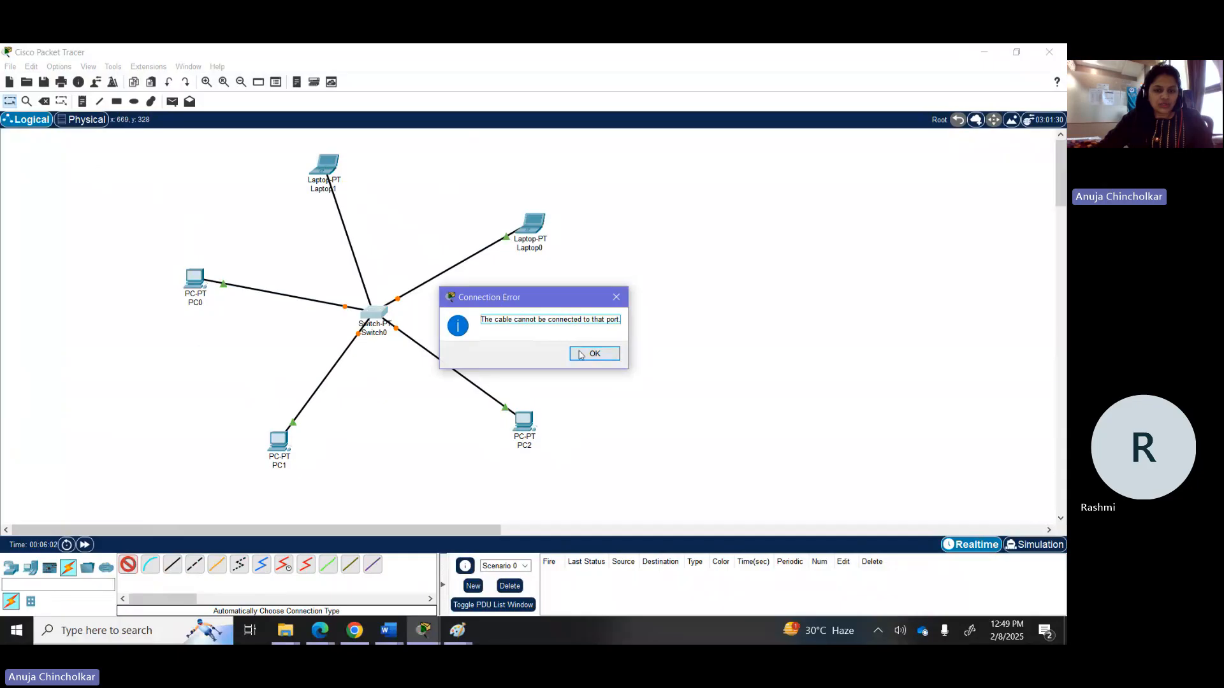
{"action": "left_click", "coordinate": [581, 354]}
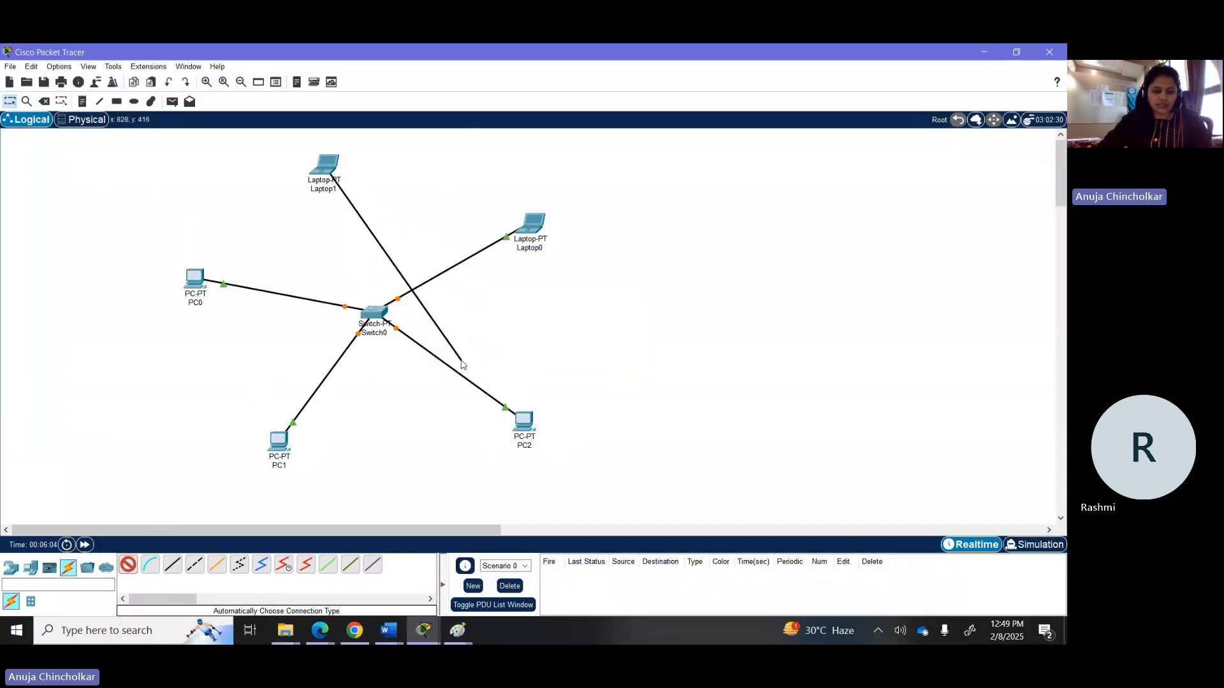
{"action": "key", "text": "Escape"}
Power off Switch0, install PT-SWITCH-NM-1CE, PT-SWITCH-NM-1CFE and PT-SWITCH-NM-1FGE modules in free slots, and power it back on
{"action": "left_click", "coordinate": [379, 312]}
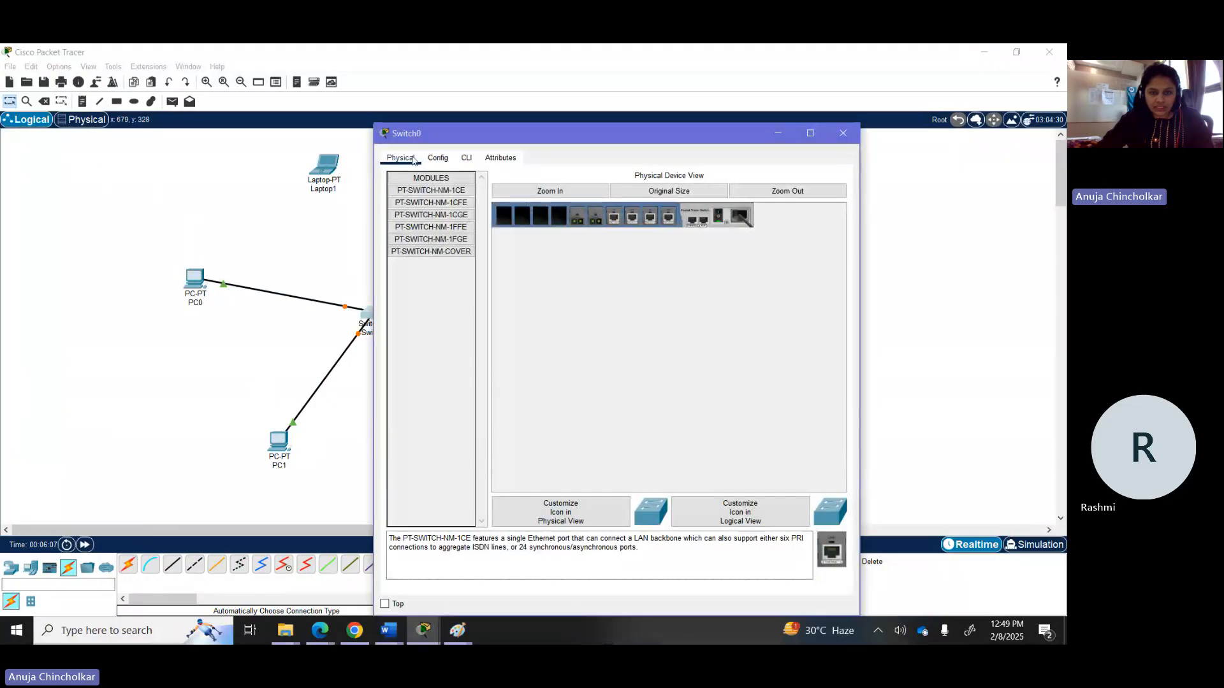
{"action": "left_click", "coordinate": [718, 218]}
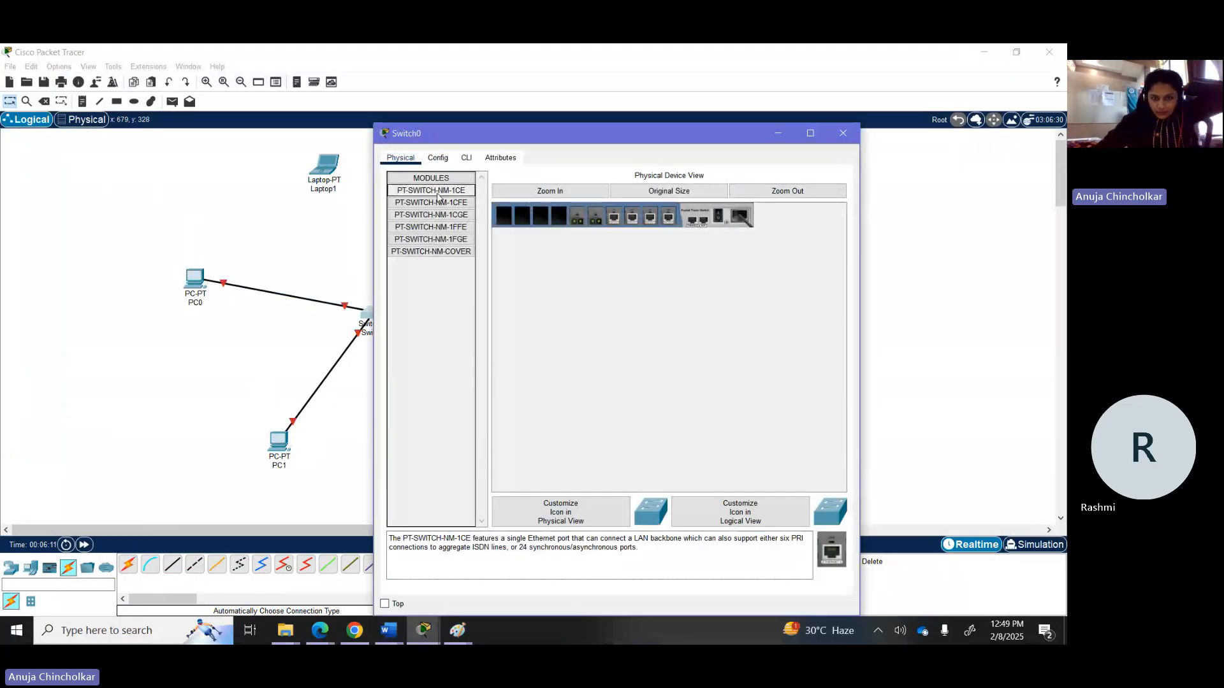
{"action": "left_click_drag", "start_coordinate": [432, 191], "coordinate": [559, 217]}
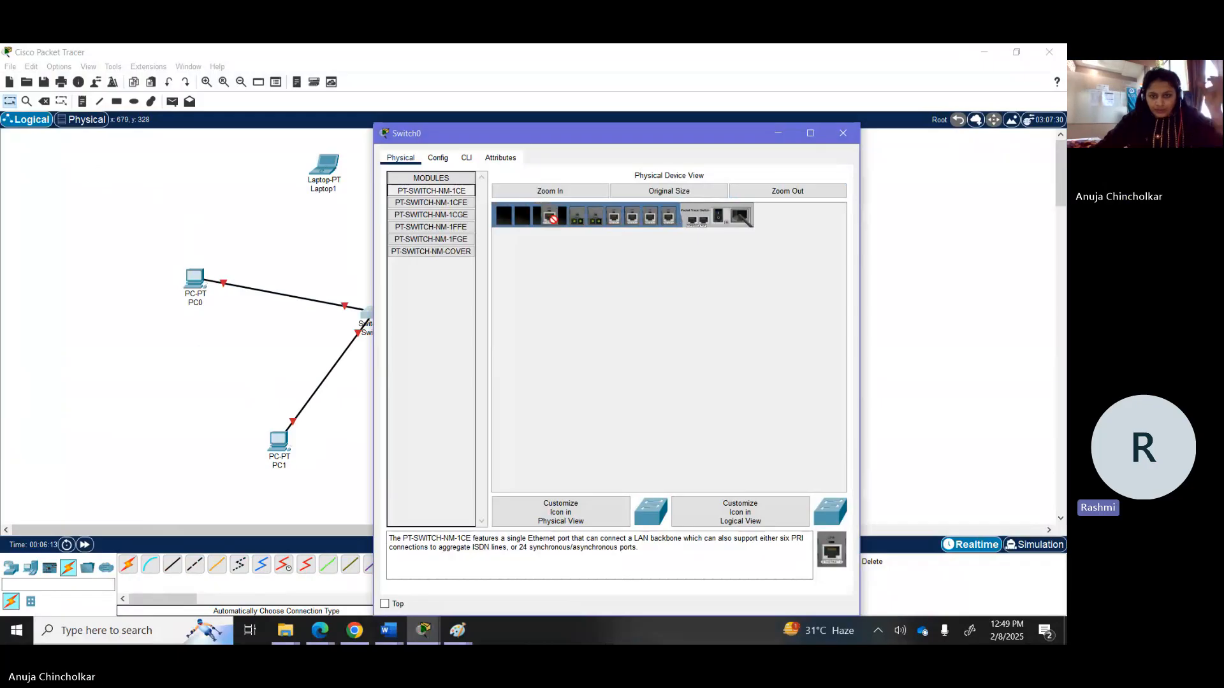
{"action": "left_click_drag", "start_coordinate": [431, 202], "coordinate": [540, 218]}
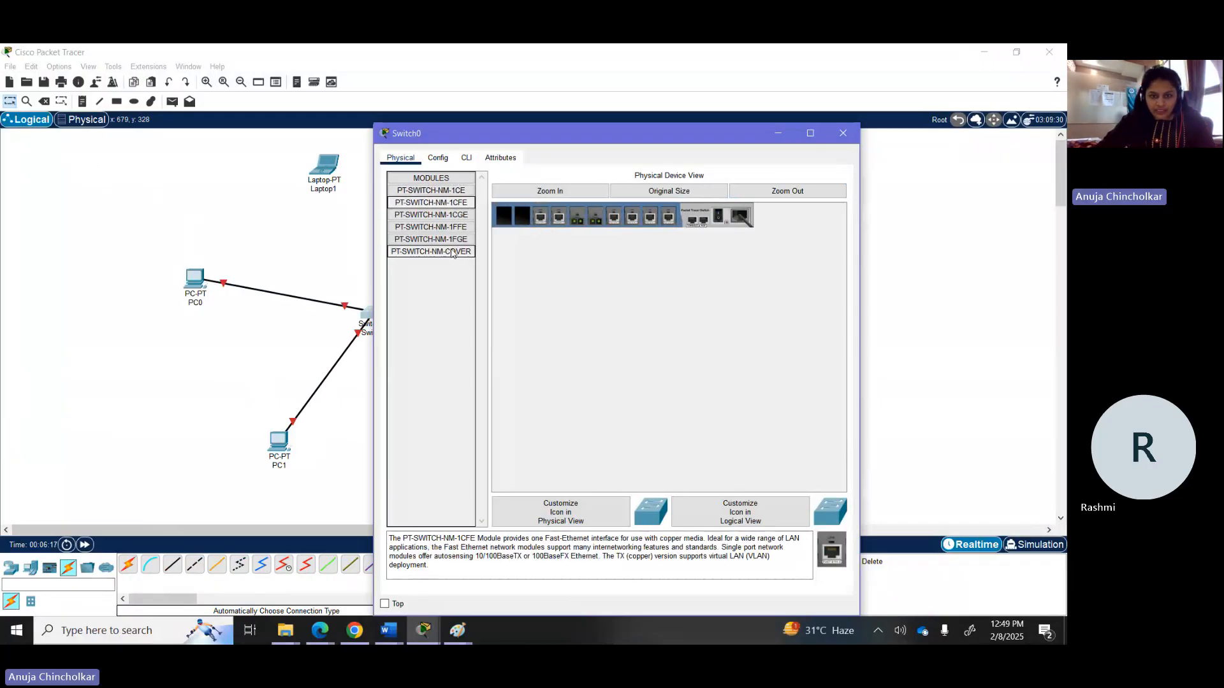
{"action": "left_click_drag", "start_coordinate": [431, 251], "coordinate": [523, 220]}
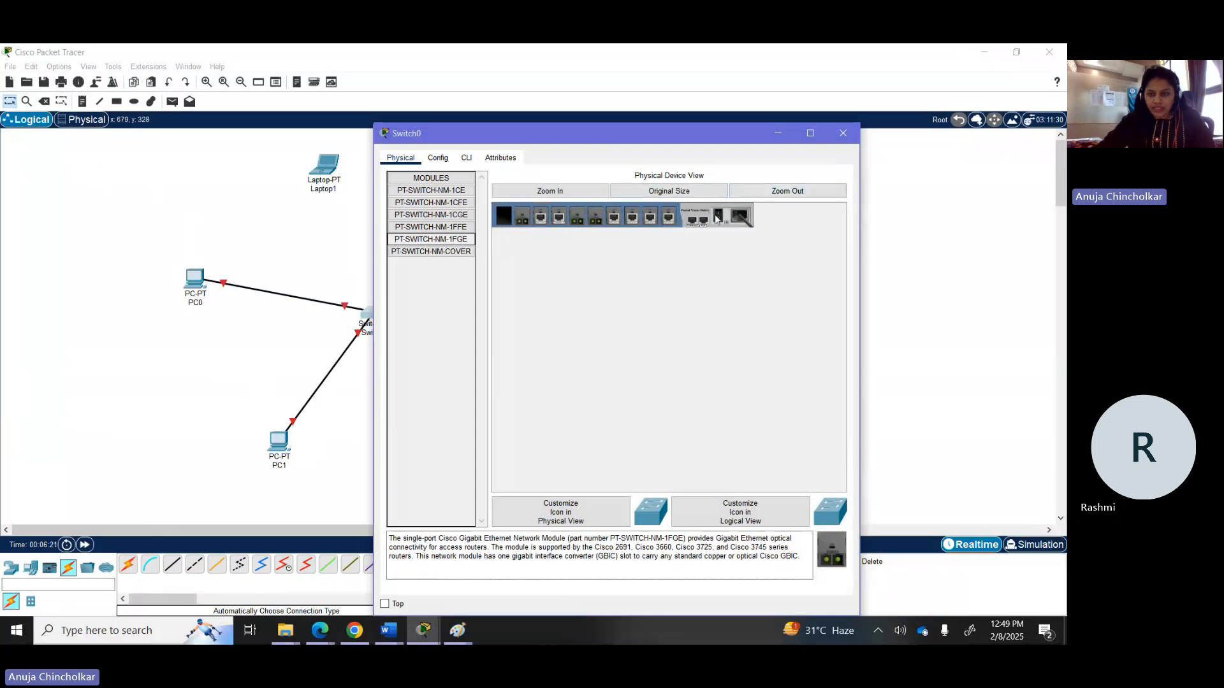
{"action": "left_click", "coordinate": [842, 133]}
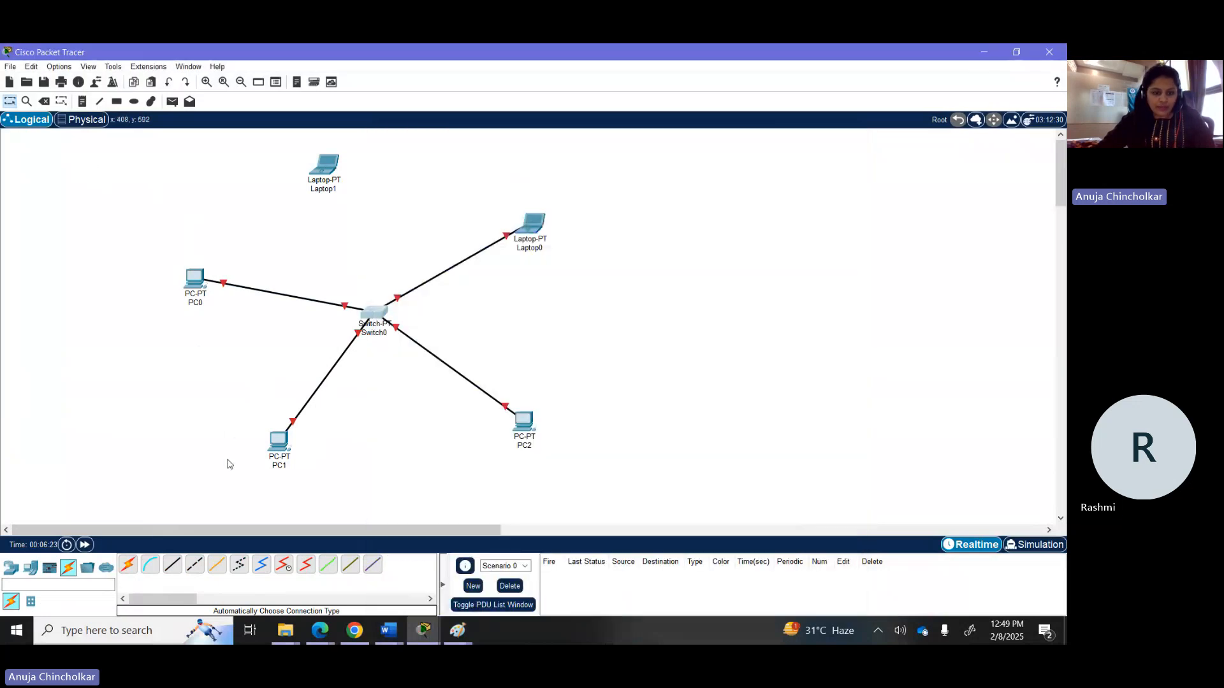
Connect Laptop1 to Switch0's FastEthernet7/1 port with a Copper Straight-Through cable, and shift Laptop1 slightly toward Laptop0
{"action": "left_click", "coordinate": [172, 564]}
{"action": "left_click", "coordinate": [172, 564]}
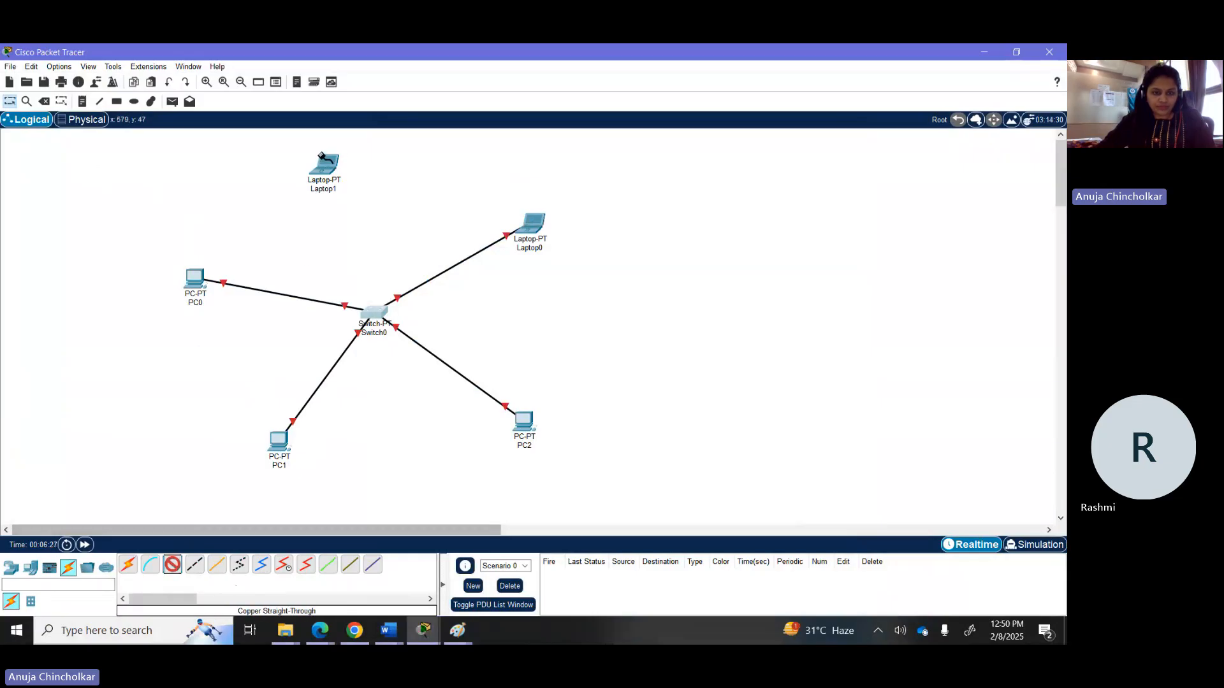
{"action": "left_click", "coordinate": [331, 169]}
{"action": "left_click", "coordinate": [373, 214]}
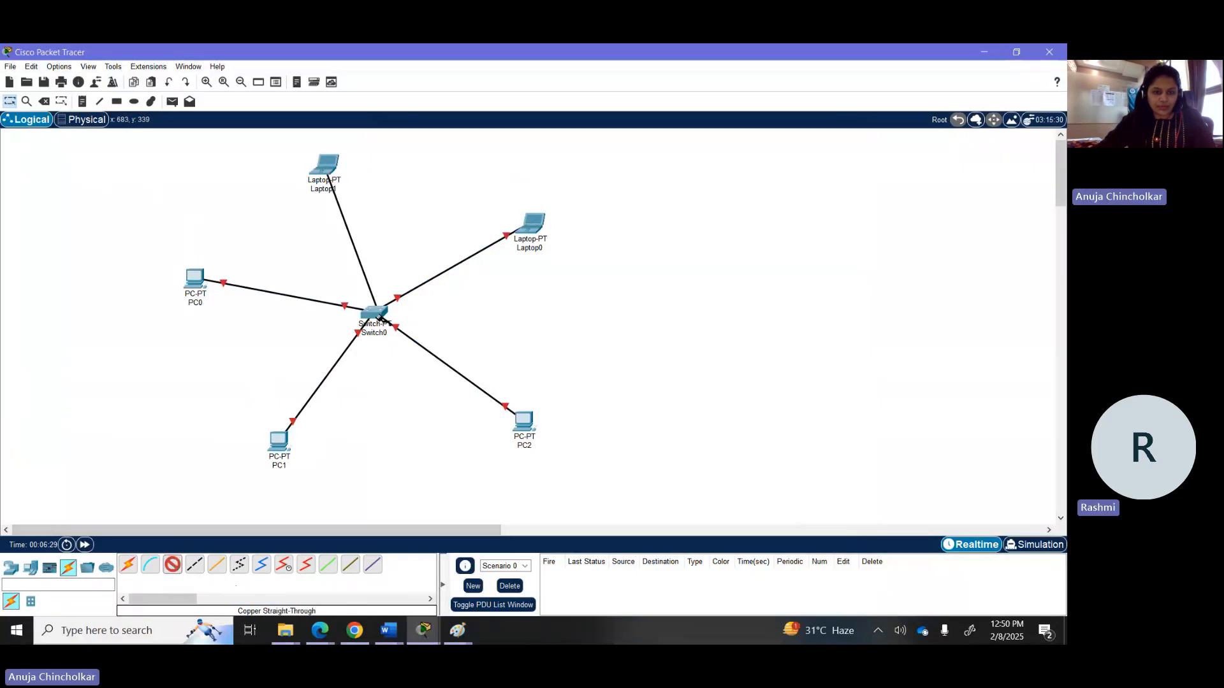
{"action": "left_click", "coordinate": [381, 323]}
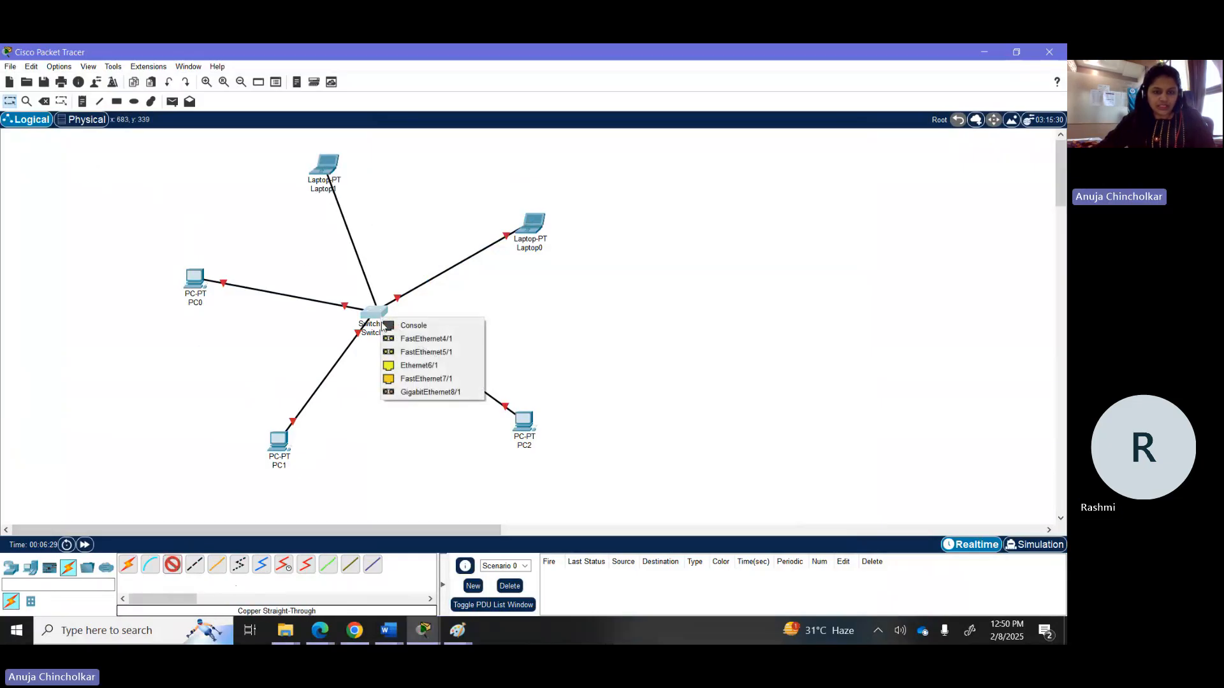
{"action": "left_click", "coordinate": [420, 382]}
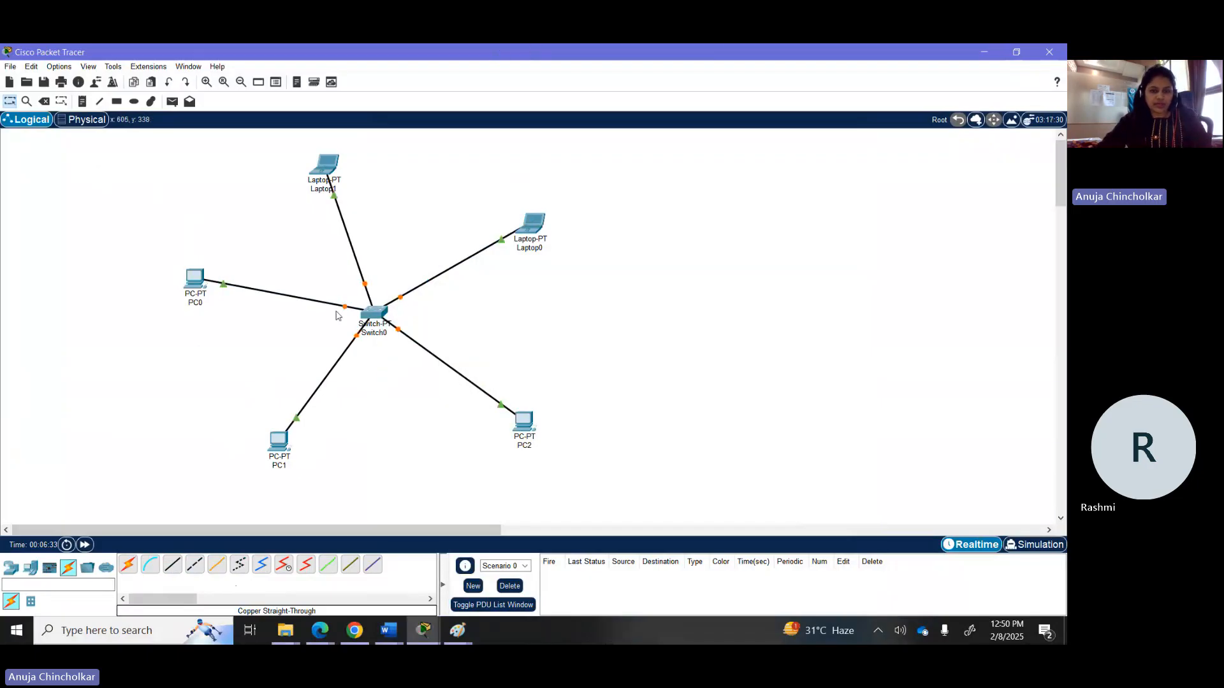
{"action": "left_click_drag", "start_coordinate": [326, 170], "coordinate": [345, 170]}
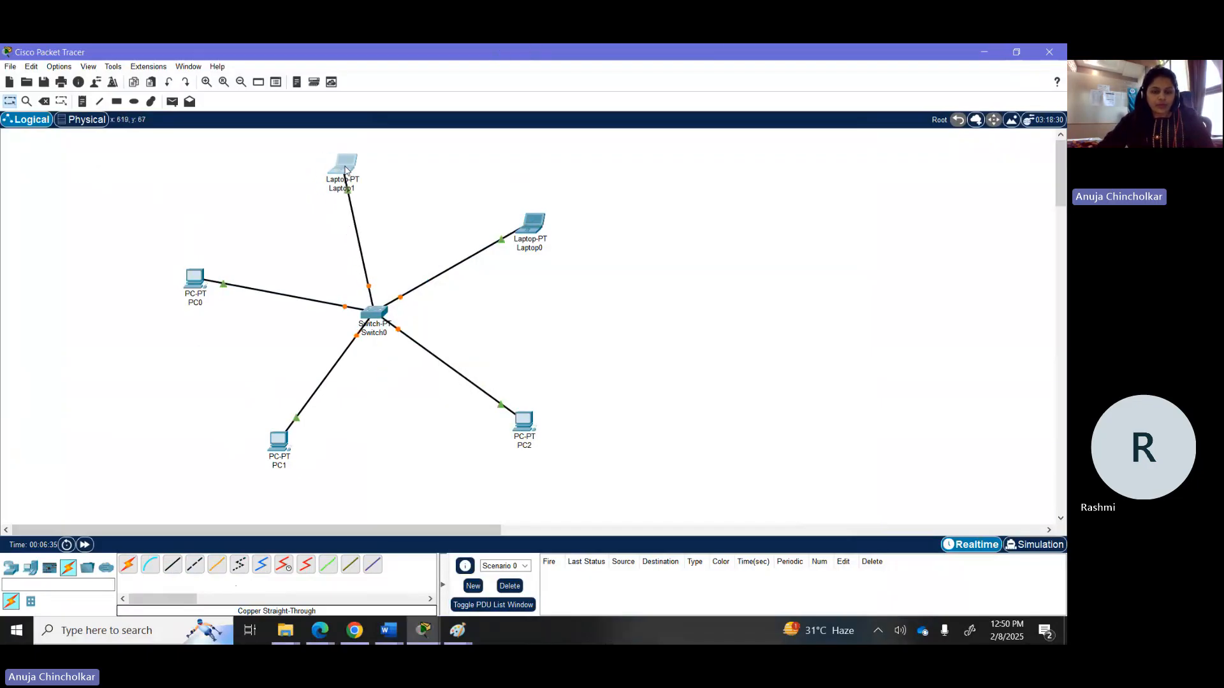
Add a PC and a laptop to the right of PC2, and place a 2960 IOS15 switch above them
{"action": "left_click", "coordinate": [31, 570]}
{"action": "left_click", "coordinate": [126, 569]}
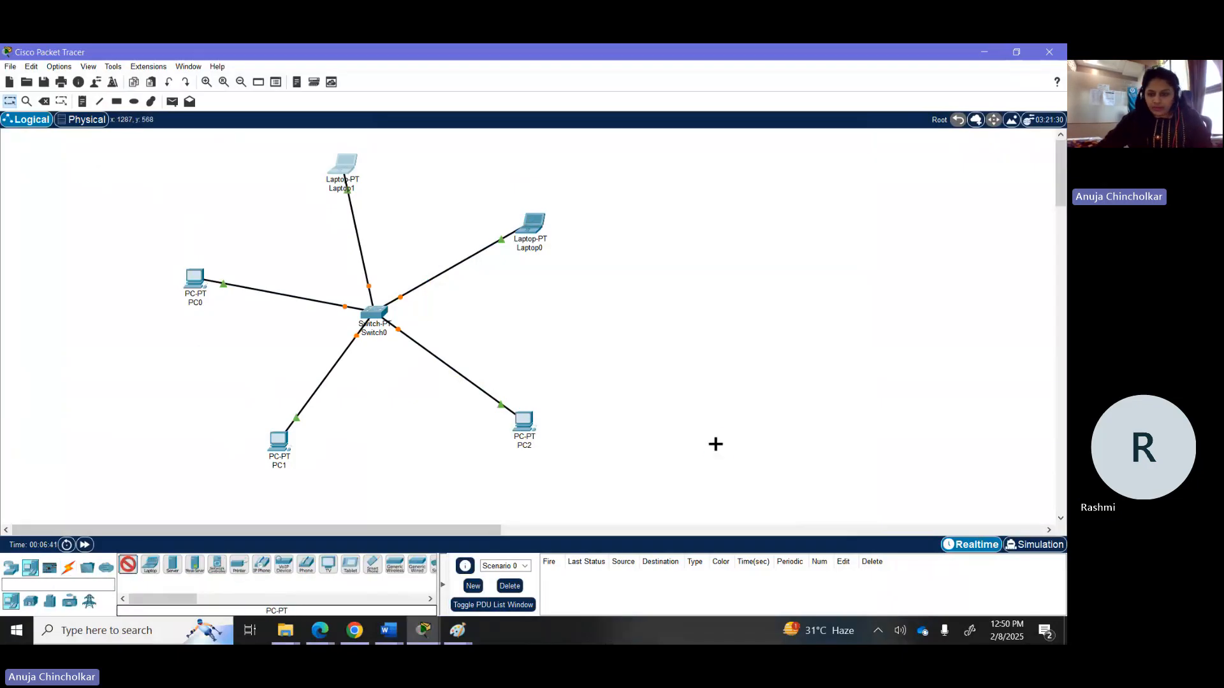
{"action": "left_click", "coordinate": [716, 444]}
{"action": "left_click", "coordinate": [152, 567]}
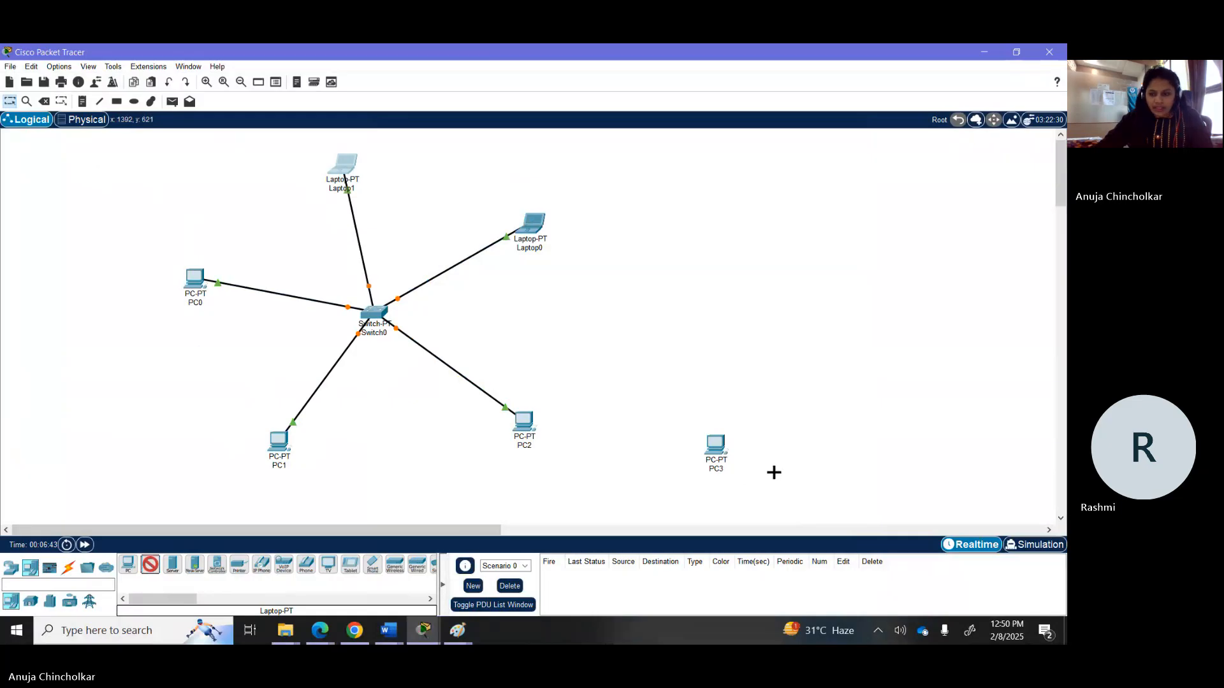
{"action": "left_click", "coordinate": [828, 444]}
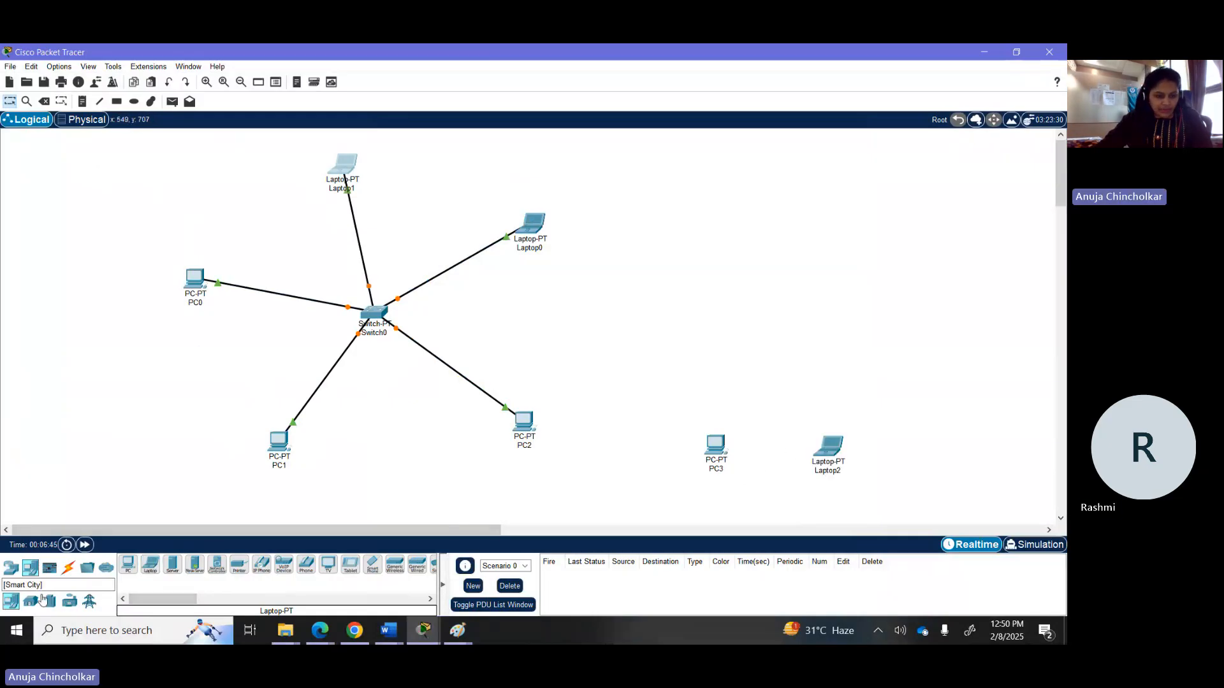
{"action": "left_click", "coordinate": [11, 566]}
{"action": "left_click", "coordinate": [30, 601]}
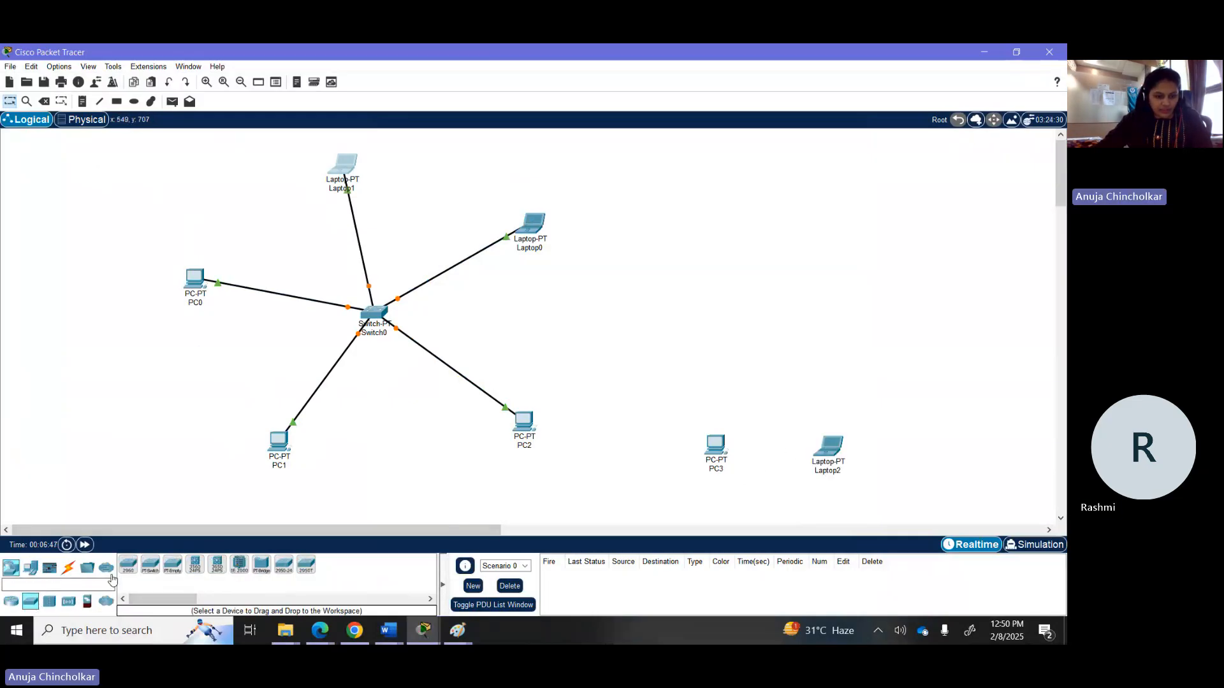
{"action": "left_click", "coordinate": [768, 257]}
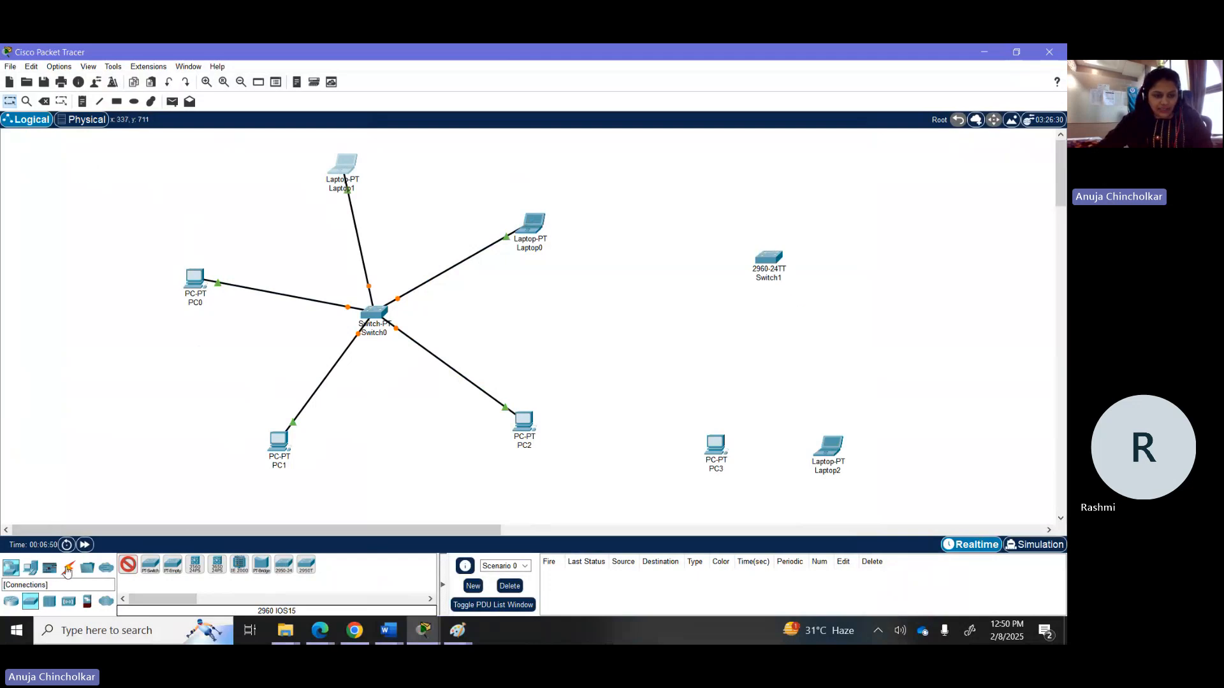
Connect PC3 to Switch1's FastEthernet0/1 port with a Copper Straight-Through cable
{"action": "left_click", "coordinate": [66, 569]}
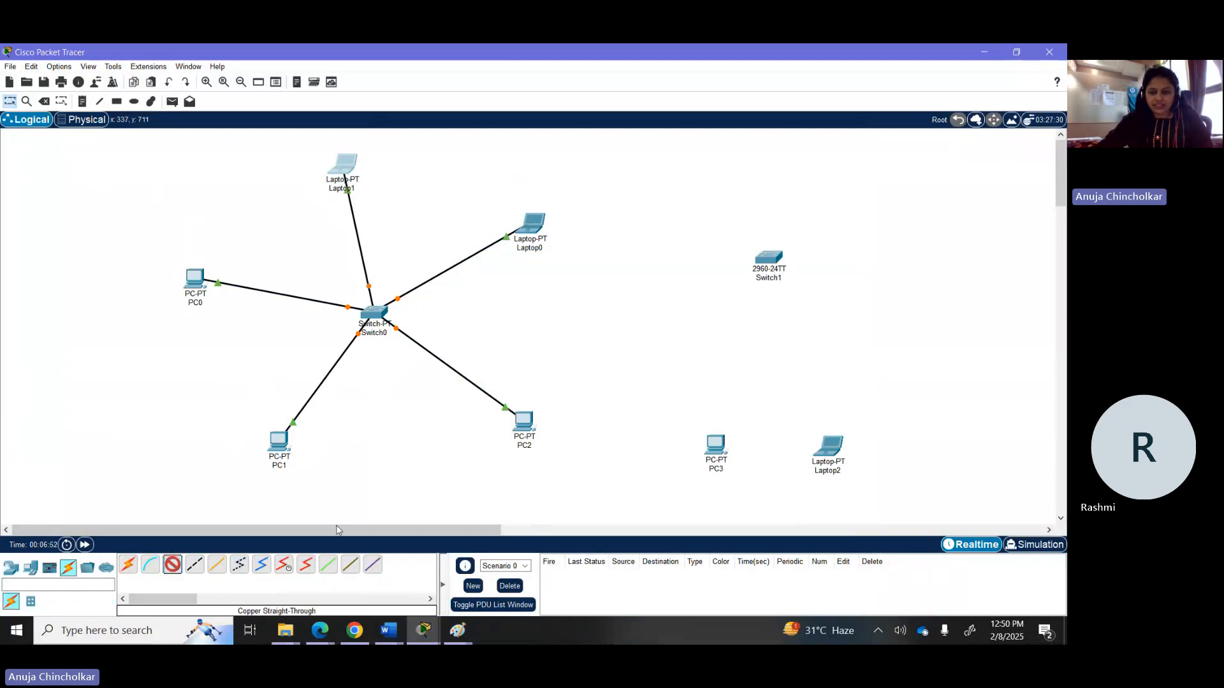
{"action": "left_click", "coordinate": [715, 446]}
{"action": "left_click", "coordinate": [749, 500]}
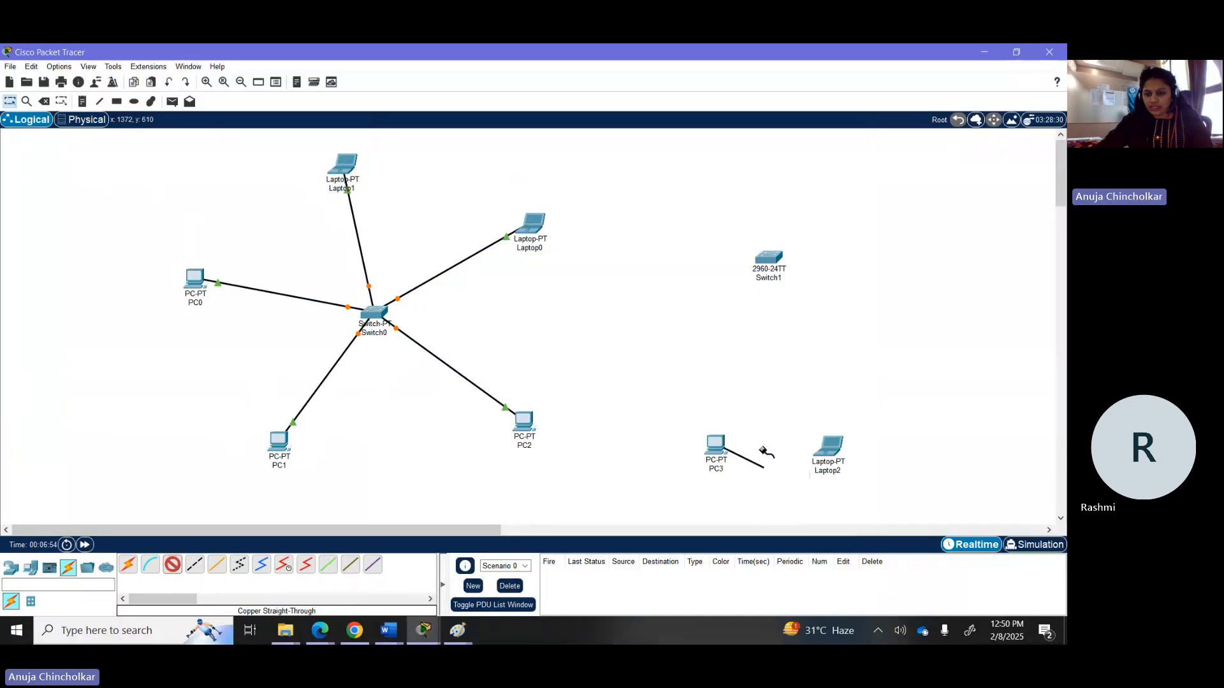
{"action": "left_click", "coordinate": [773, 258]}
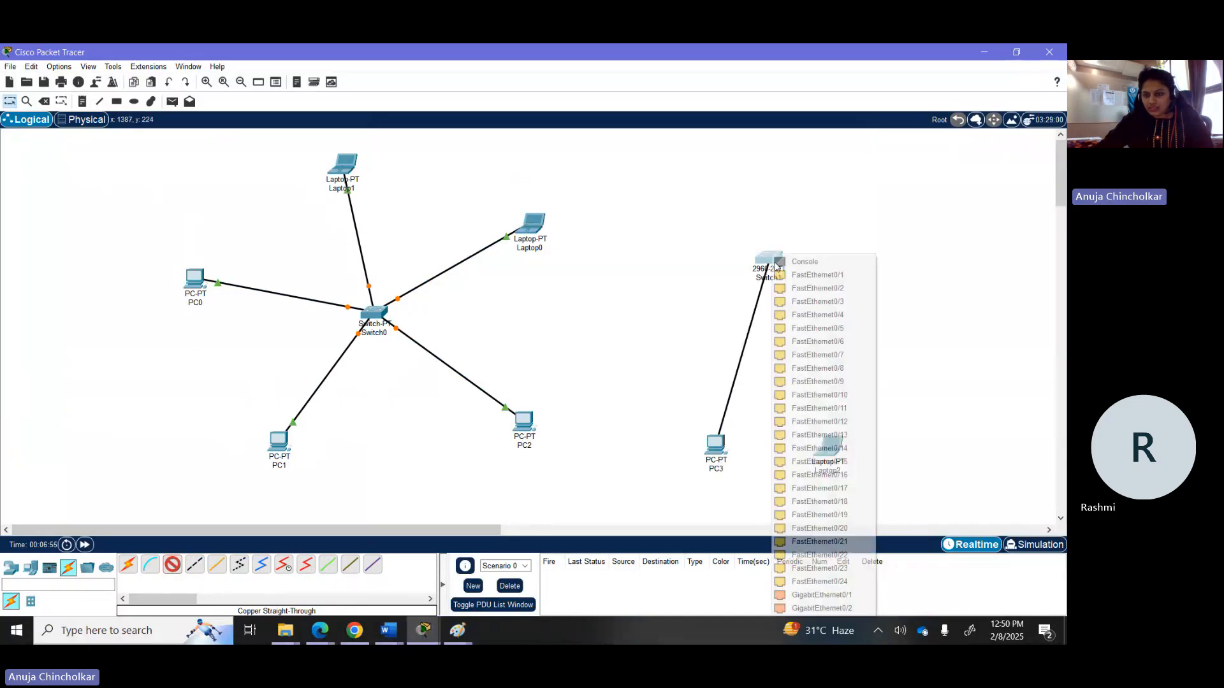
{"action": "left_click", "coordinate": [817, 275]}
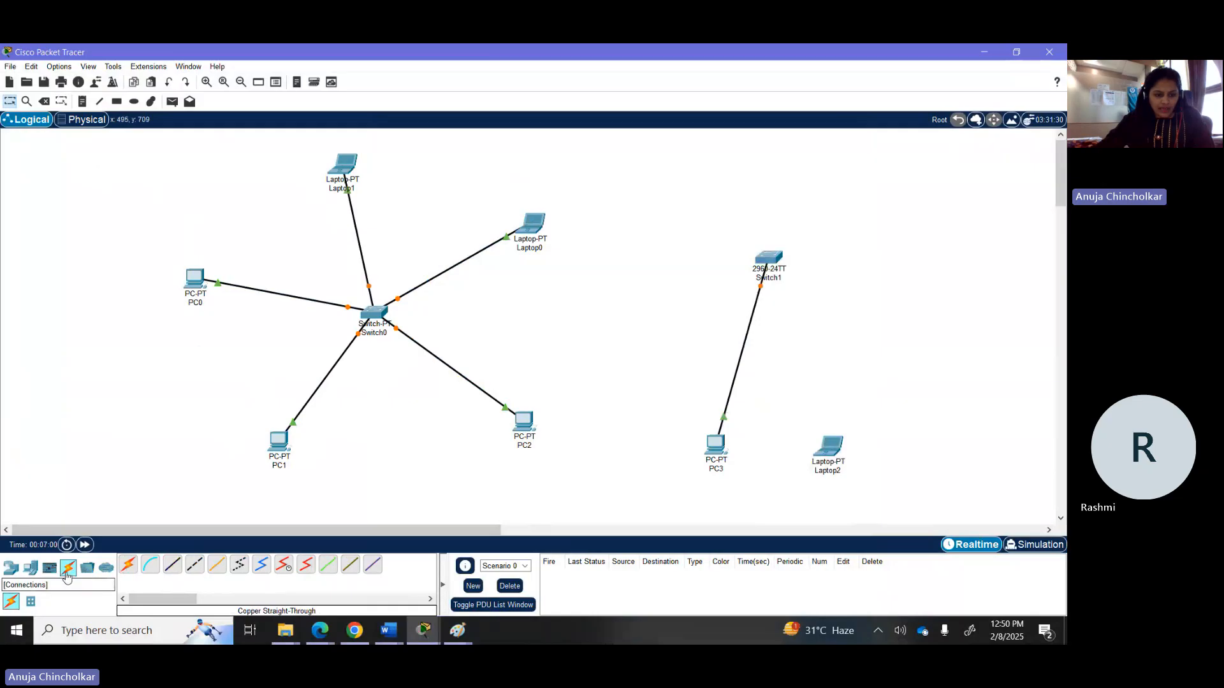
Try to connect Laptop2 to Switch1 with a Copper Straight-Through cable
{"action": "left_click", "coordinate": [172, 564]}
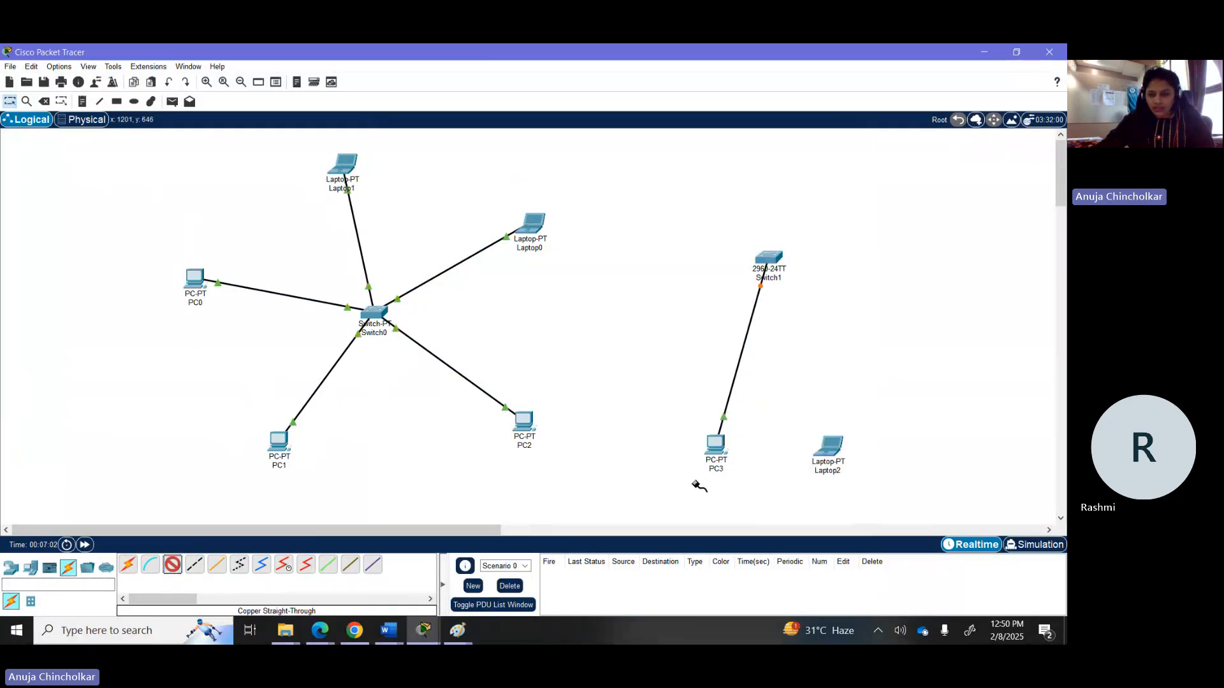
{"action": "left_click", "coordinate": [836, 453]}
{"action": "left_click", "coordinate": [873, 487]}
{"action": "left_click", "coordinate": [768, 281]}
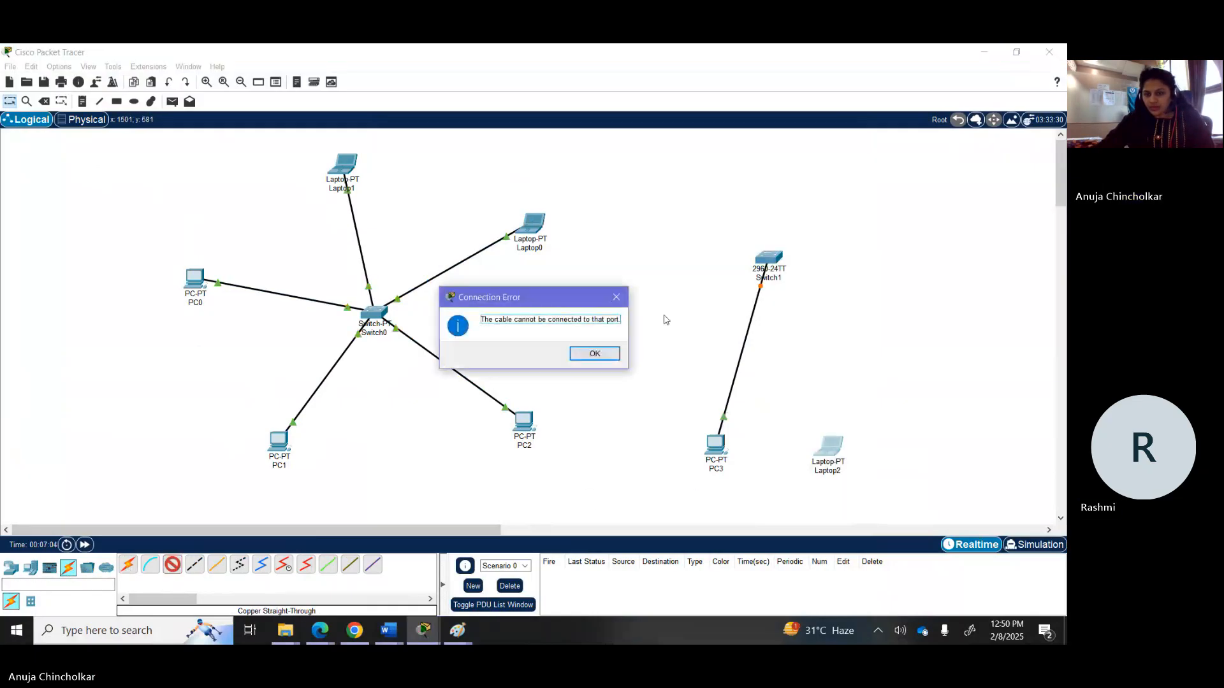
{"action": "left_click", "coordinate": [585, 350]}
Connect Laptop2's FastEthernet0 port to Switch1's FastEthernet0/2 port with the Copper Straight-Through cable
{"action": "left_click", "coordinate": [834, 456]}
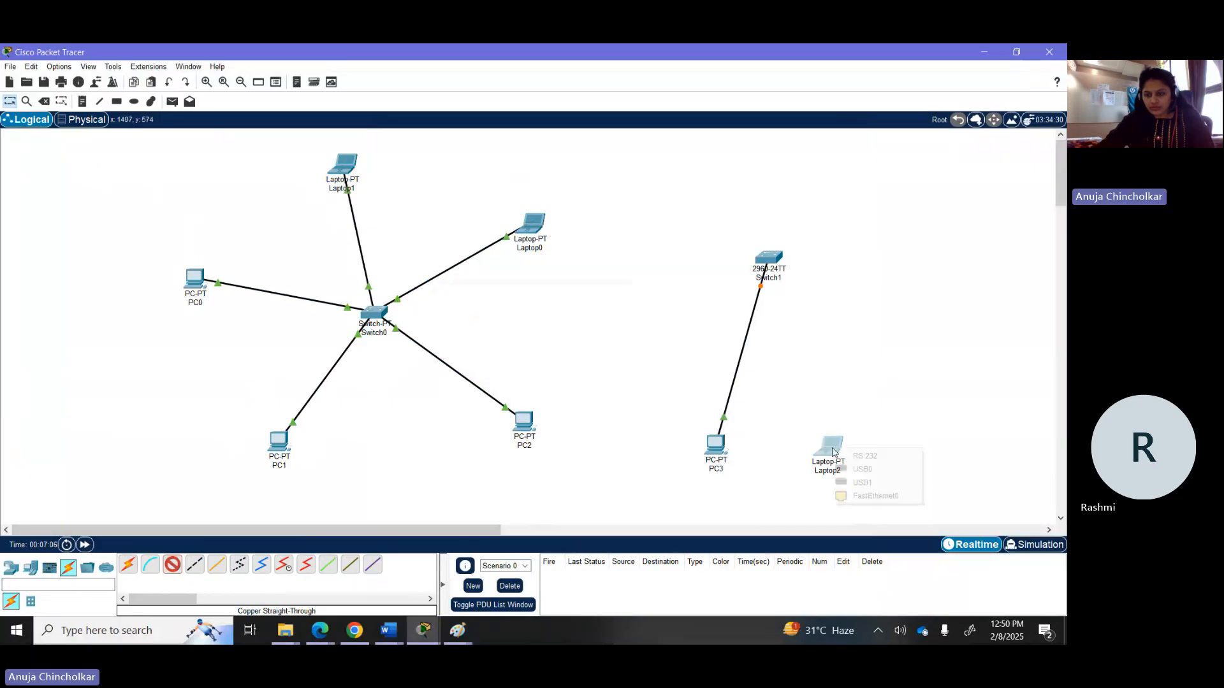
{"action": "left_click", "coordinate": [870, 495]}
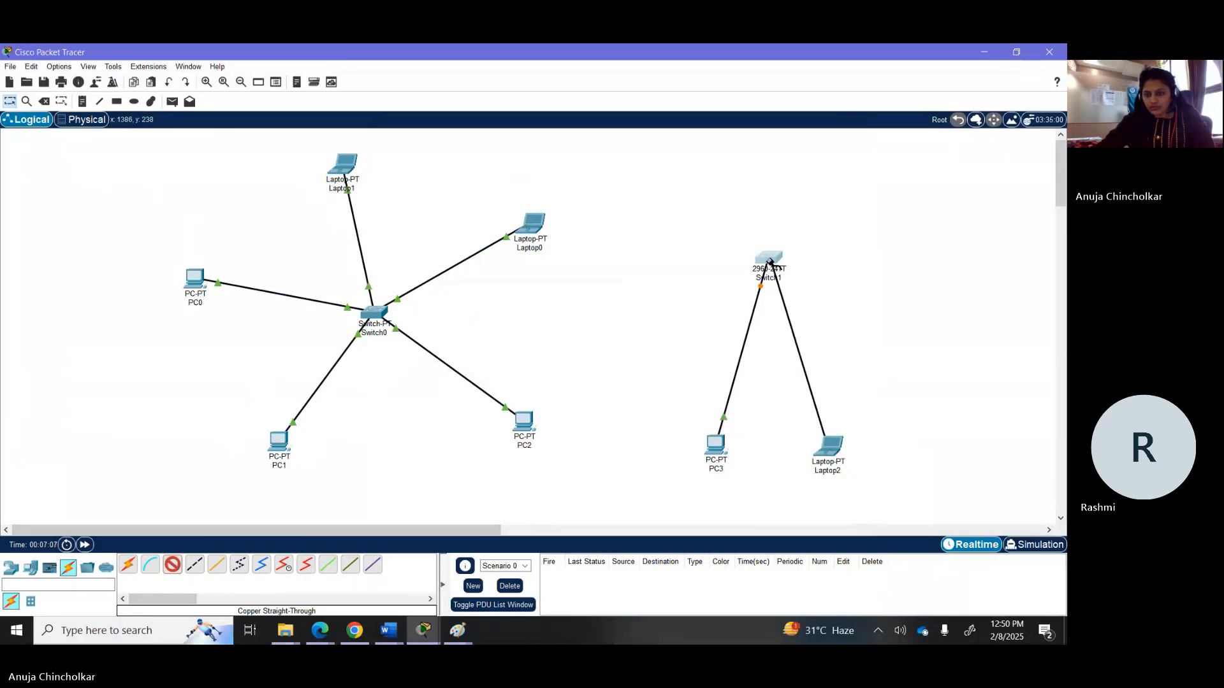
{"action": "left_click", "coordinate": [770, 261]}
{"action": "left_click", "coordinate": [802, 292]}
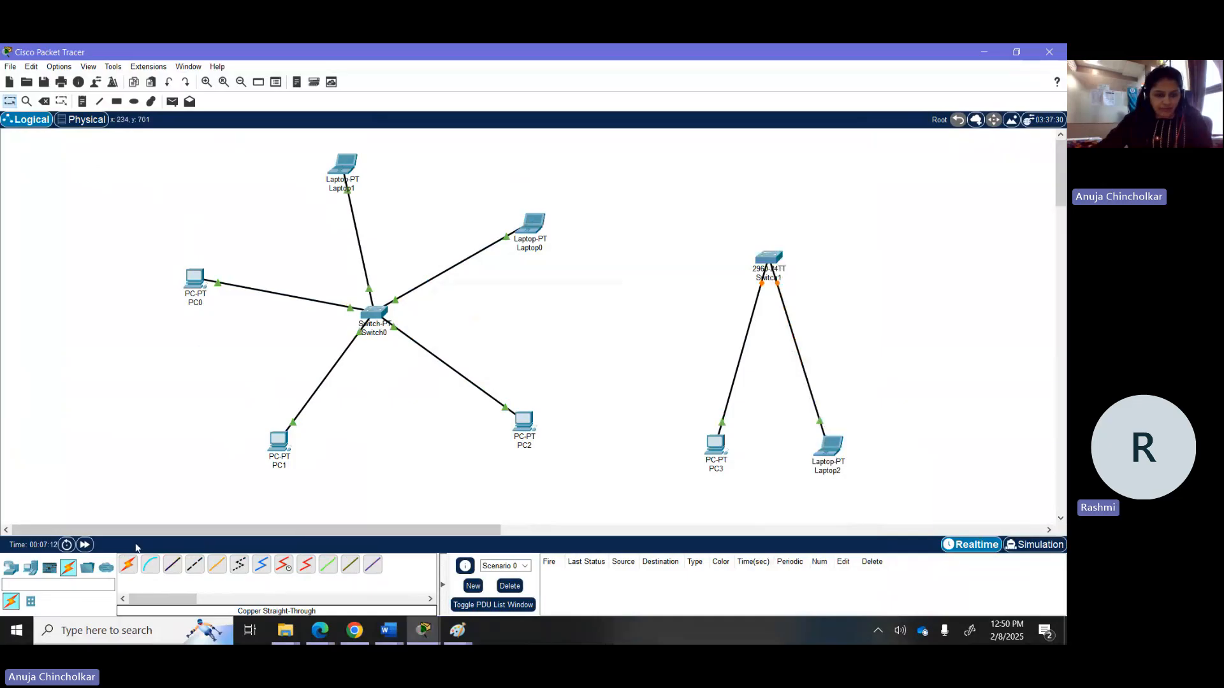
Compare Switch1's physical view and configuration with the modules and ports in Switch0's physical view
{"action": "left_click", "coordinate": [11, 568]}
{"action": "left_click", "coordinate": [30, 601]}
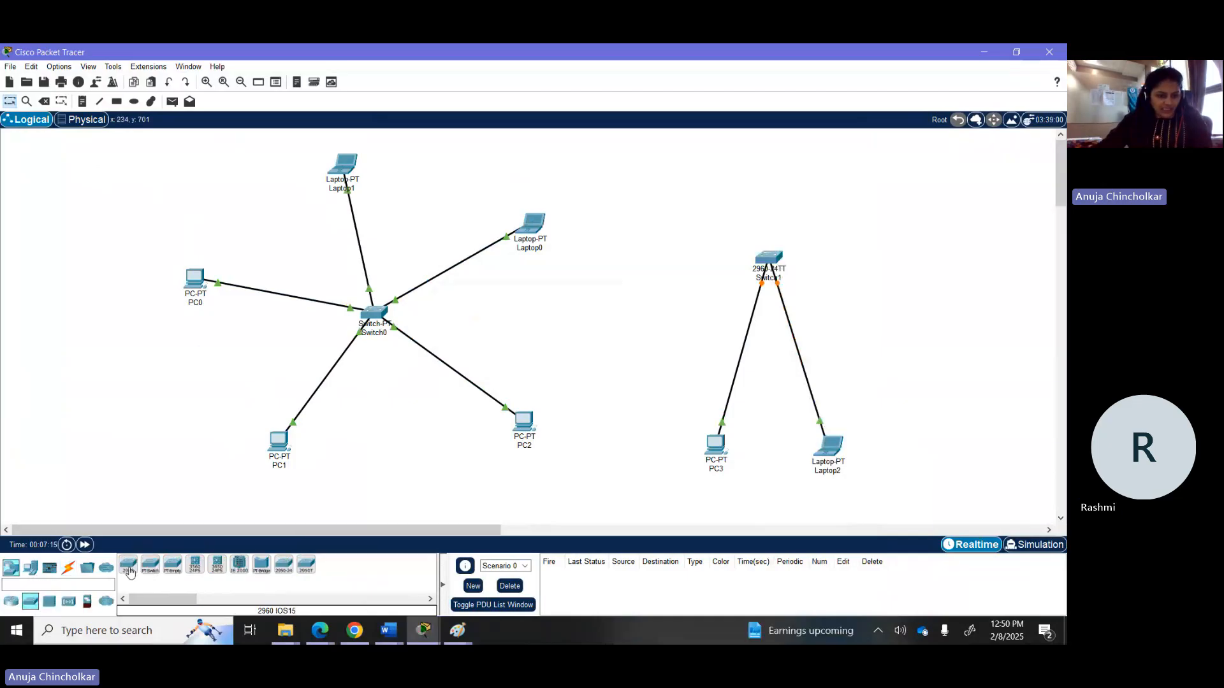
{"action": "left_click", "coordinate": [770, 260]}
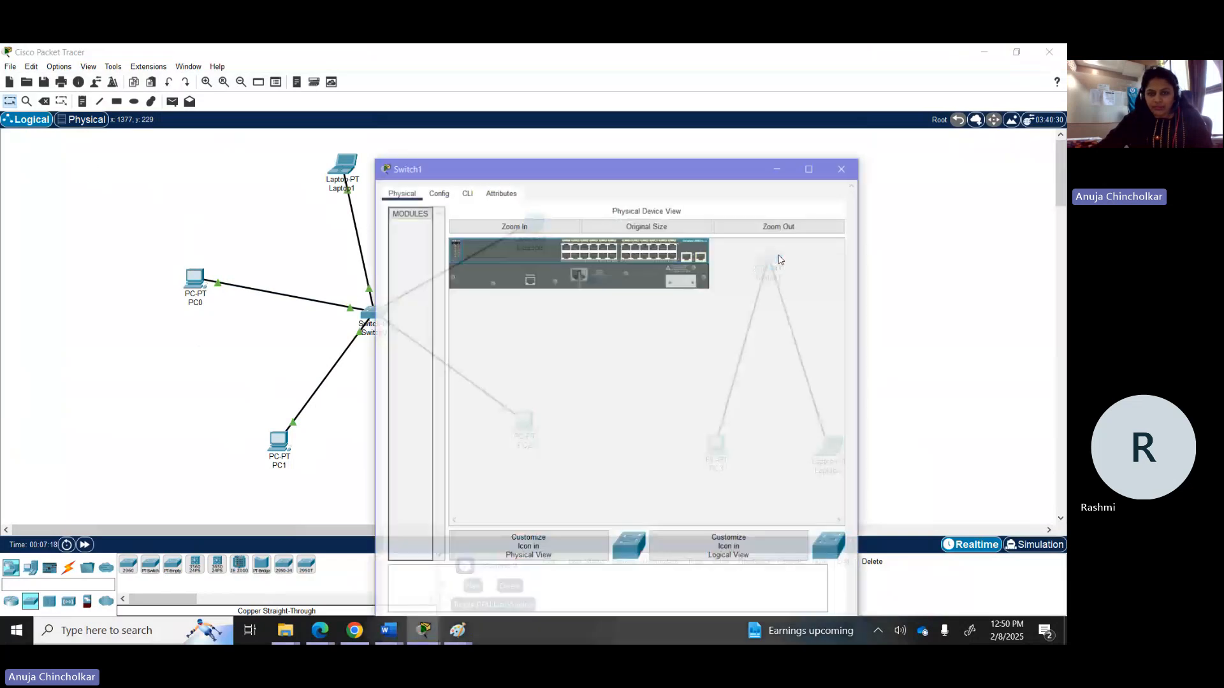
{"action": "left_click", "coordinate": [453, 160]}
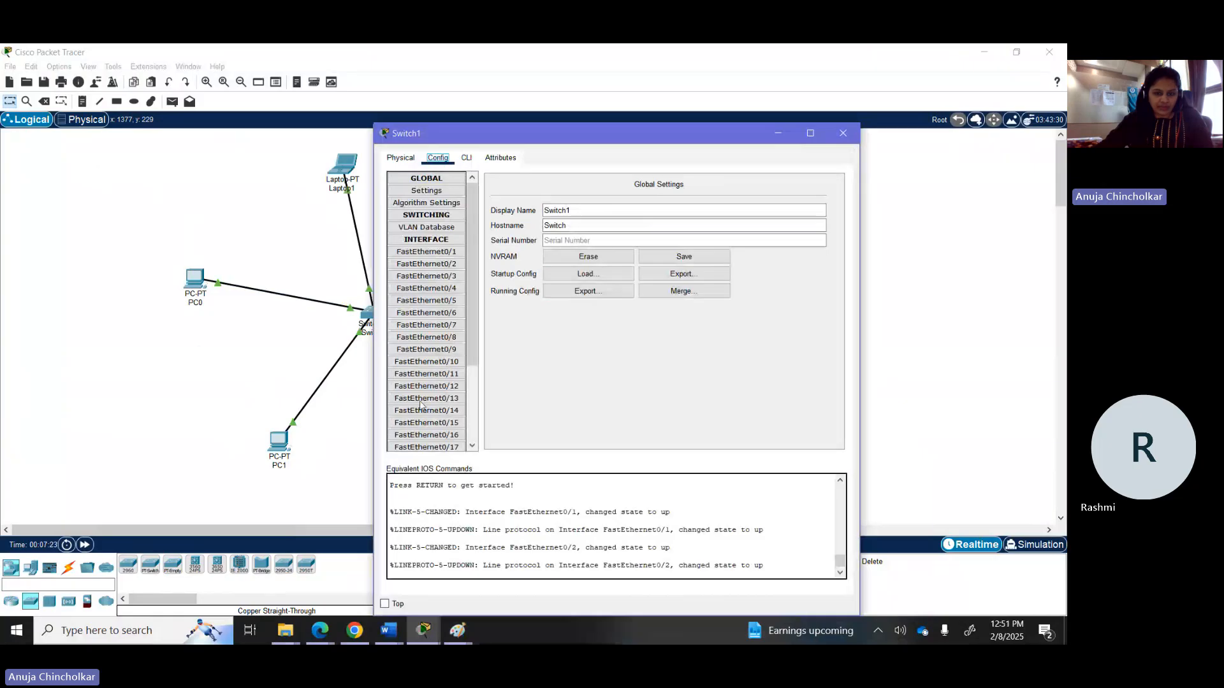
{"action": "left_click", "coordinate": [843, 133]}
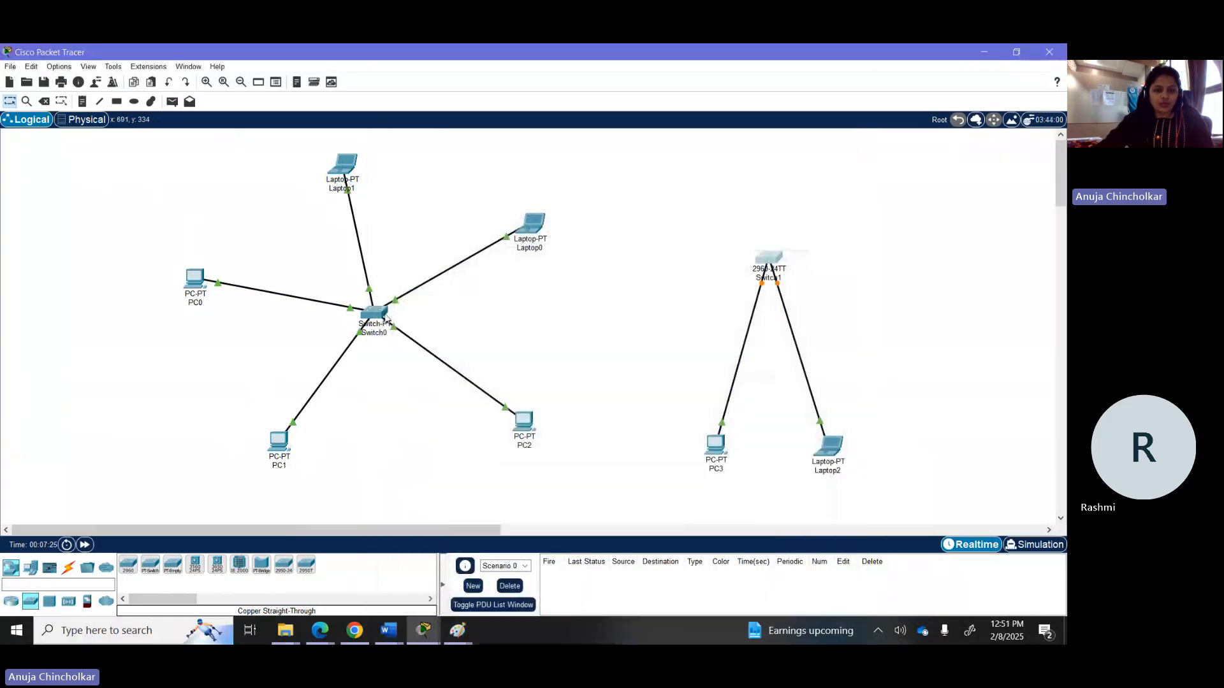
{"action": "left_click", "coordinate": [369, 313]}
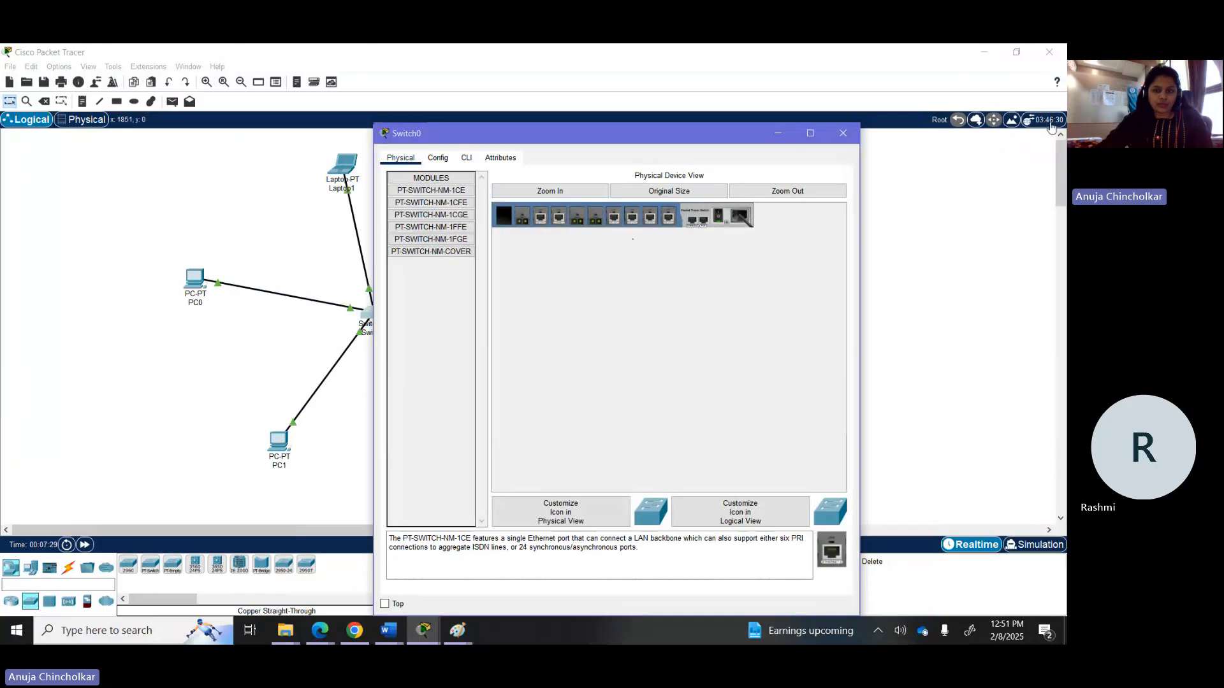
{"action": "left_click", "coordinate": [843, 133]}
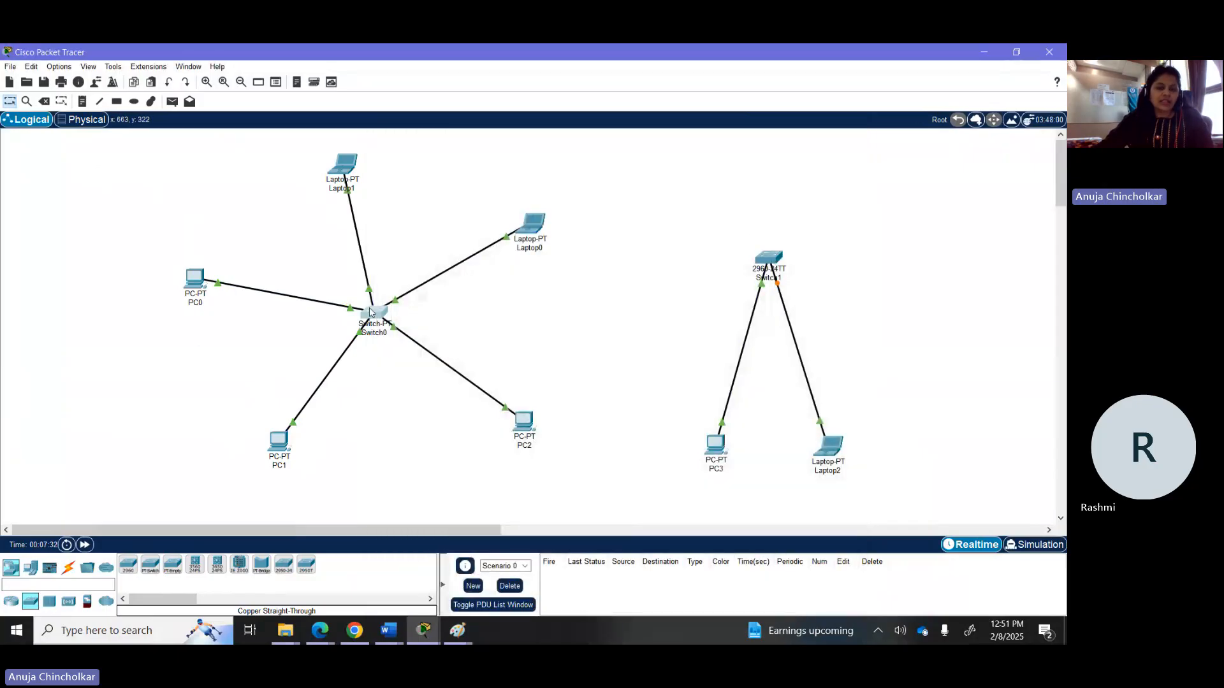
{"action": "left_click_drag", "start_coordinate": [371, 312], "coordinate": [371, 304]}
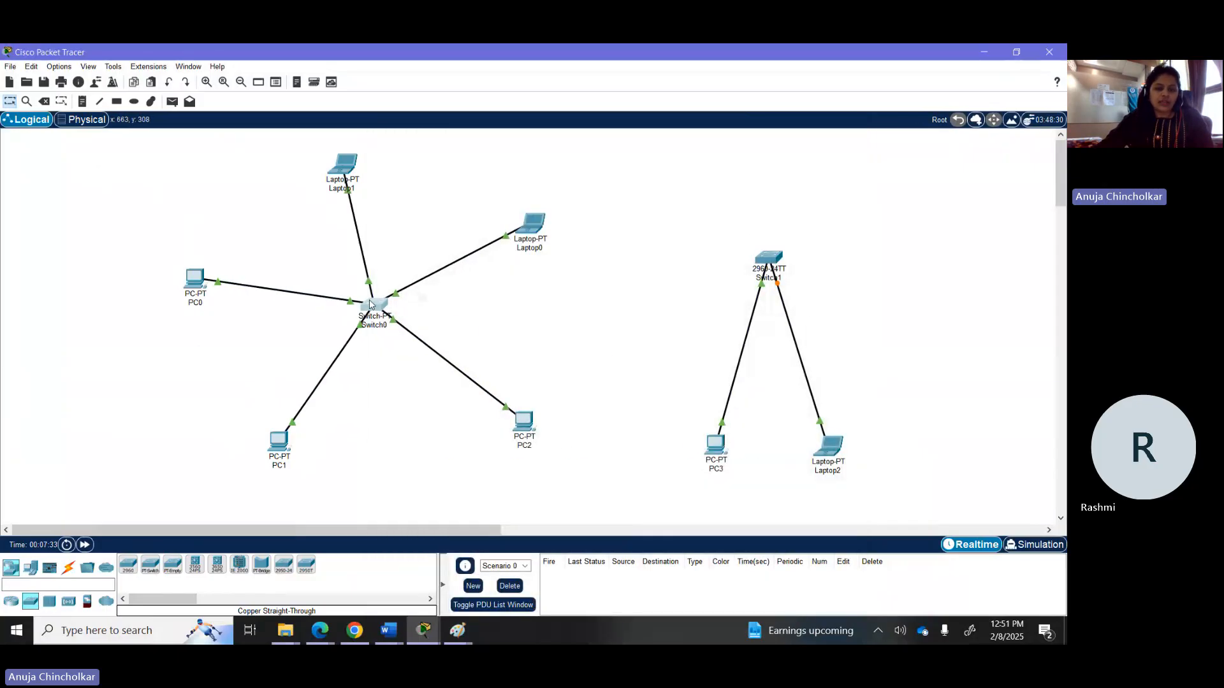
Examine the complete interface list in Switch1's configuration, and check the port labels on Switch0's links
{"action": "left_click", "coordinate": [769, 260]}
{"action": "scroll", "coordinate": [427, 386], "scroll_direction": "down", "scroll_amount": 3}
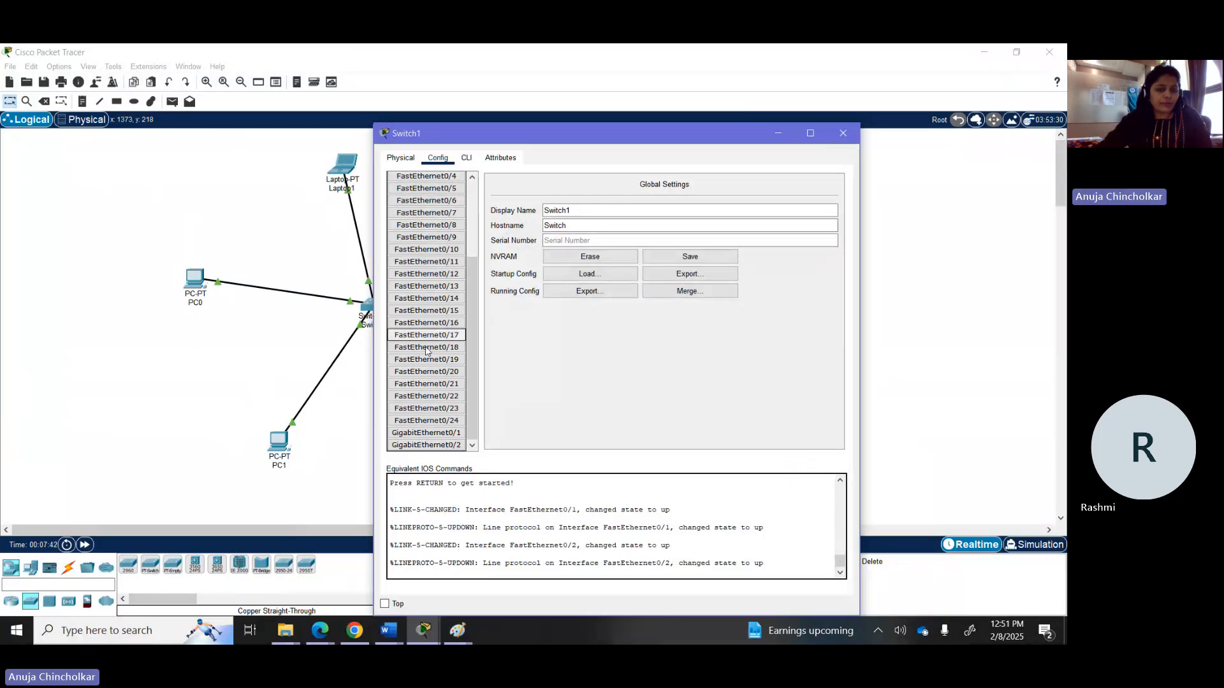
{"action": "left_click", "coordinate": [843, 133]}
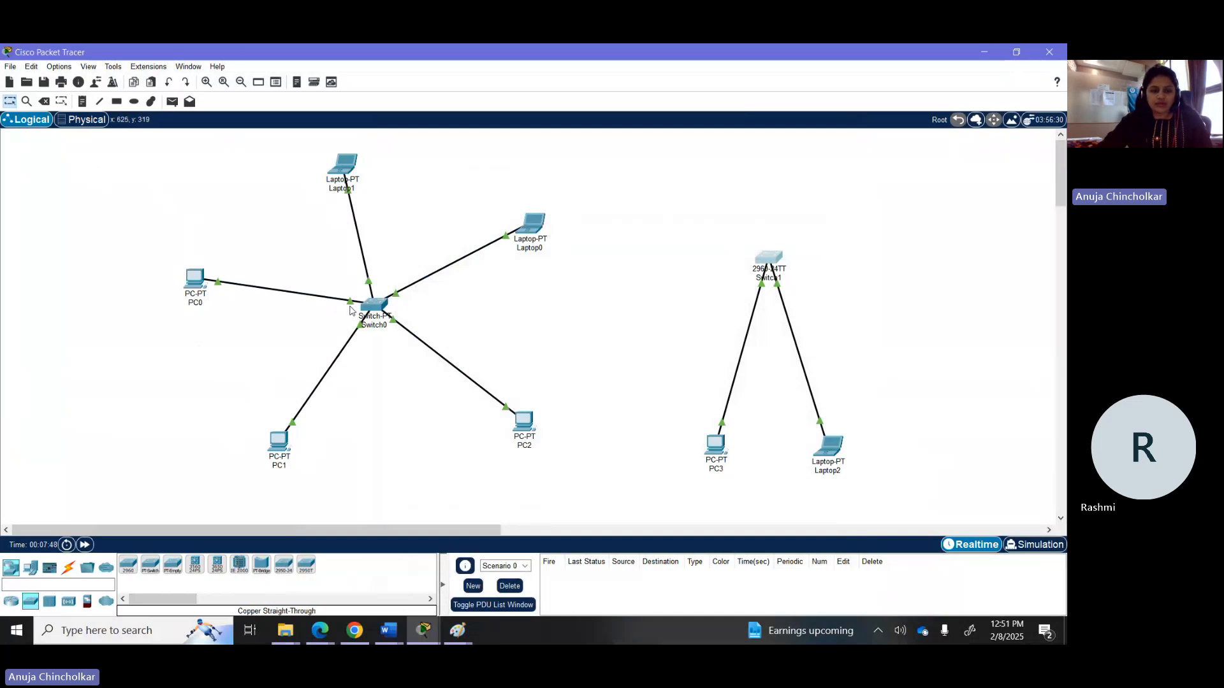
{"action": "left_click_drag", "start_coordinate": [368, 311], "coordinate": [368, 317]}
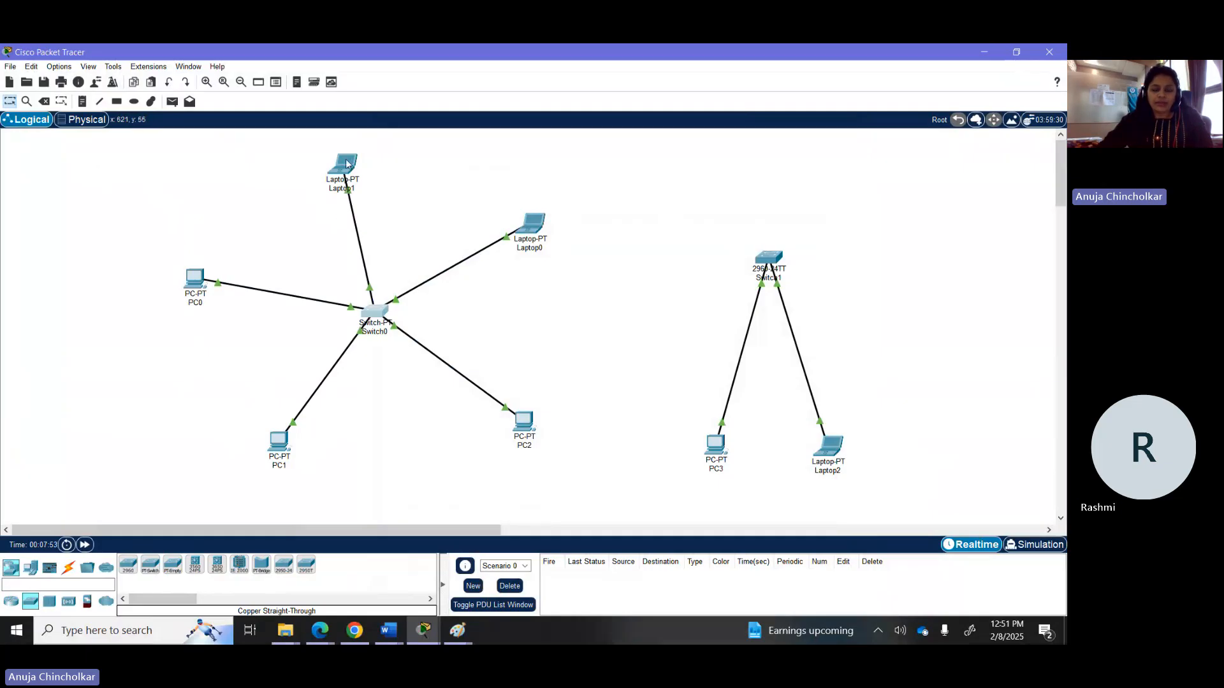
{"action": "left_click_drag", "start_coordinate": [346, 164], "coordinate": [792, 280]}
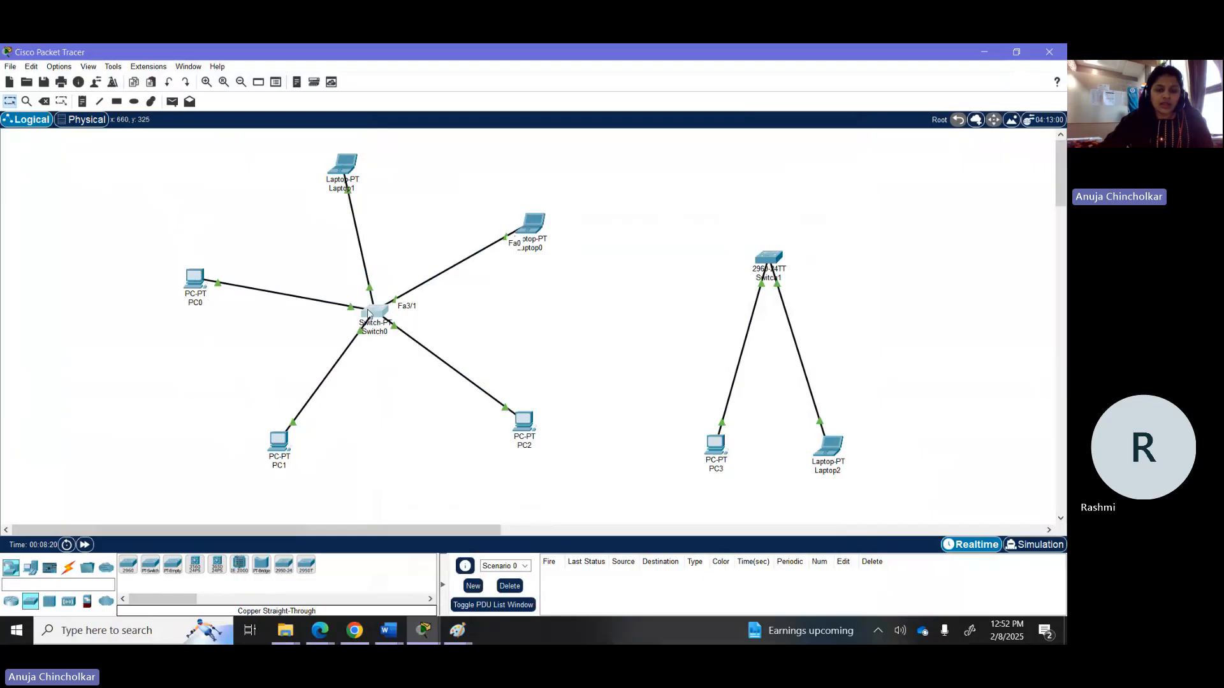
{"action": "mouse_move", "coordinate": [370, 314]}
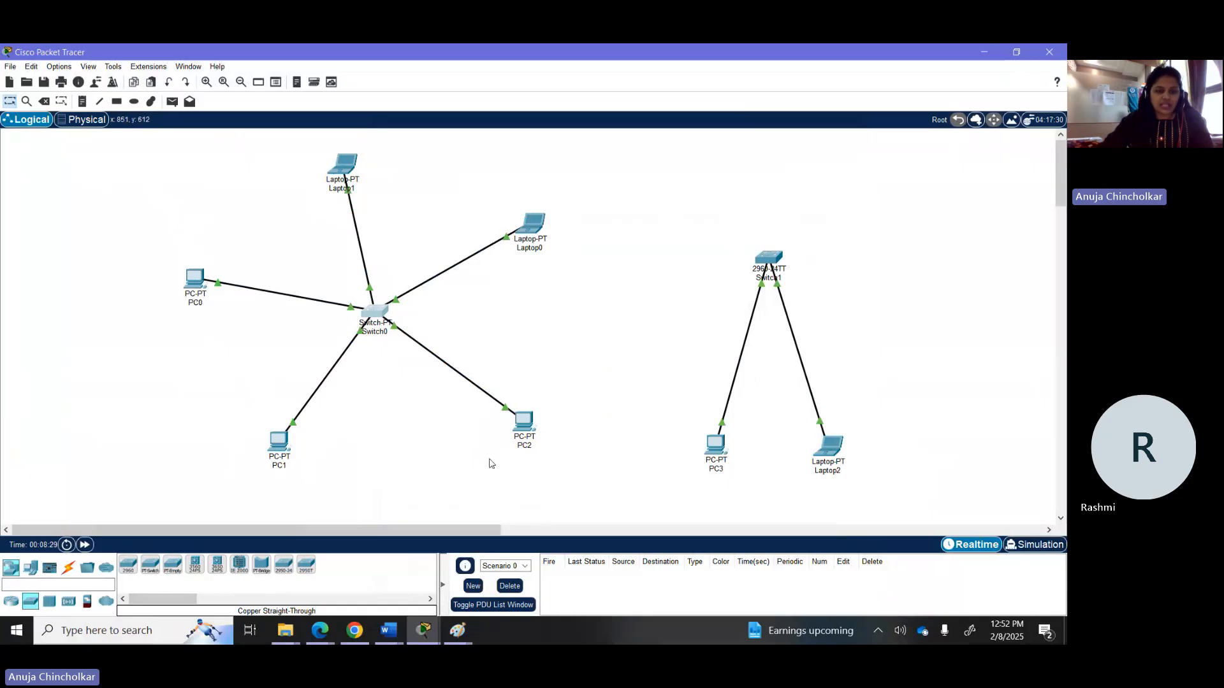
Open Laptop1's IP configuration and enter the static IPv4 address 172.178.1.3
{"action": "left_click", "coordinate": [339, 164]}
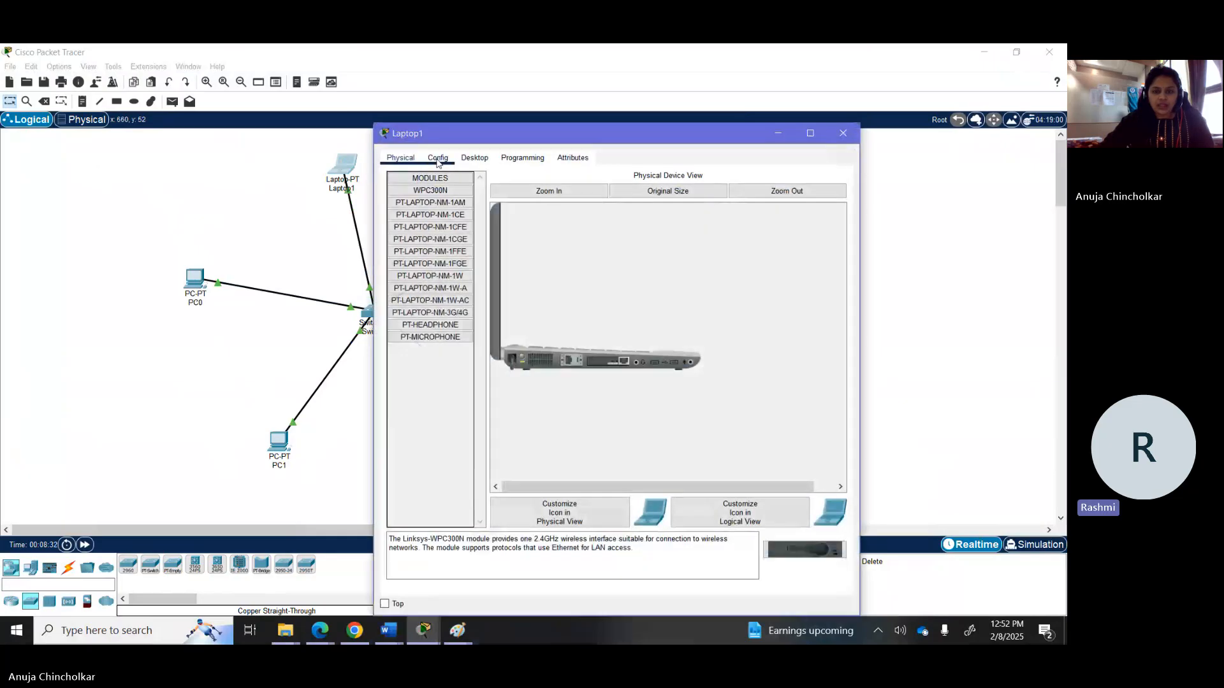
{"action": "left_click", "coordinate": [474, 158]}
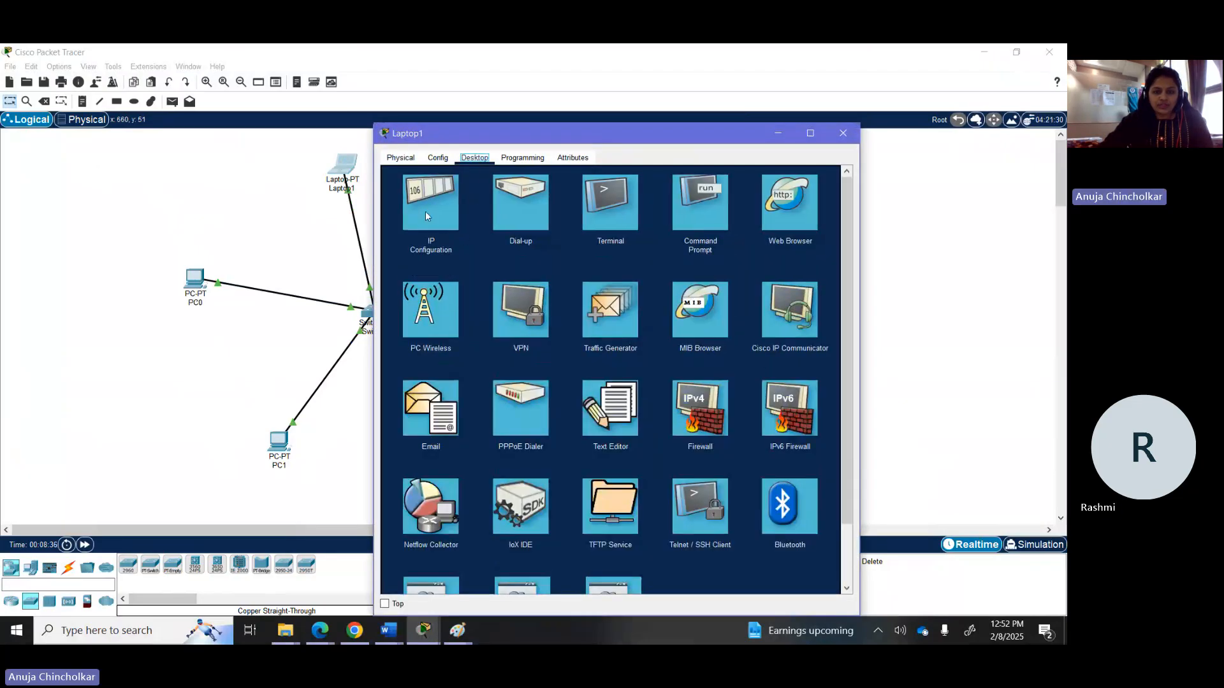
{"action": "left_click", "coordinate": [442, 205]}
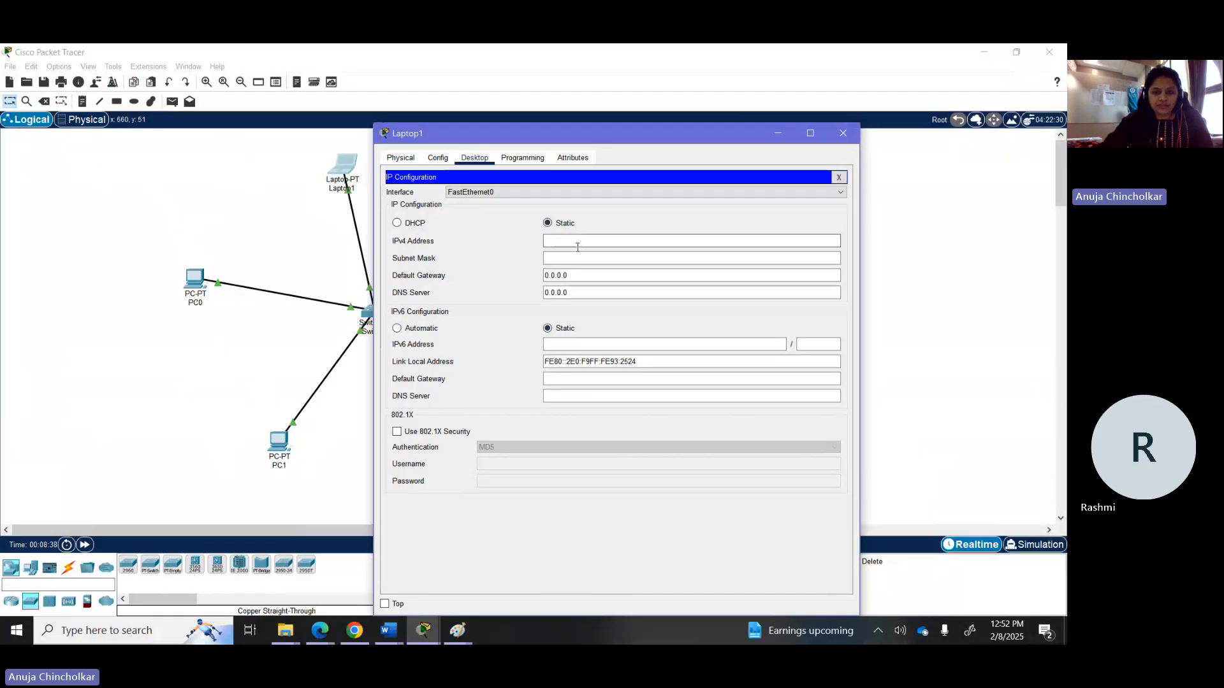
{"action": "left_click", "coordinate": [572, 242]}
{"action": "left_click_drag", "start_coordinate": [581, 140], "coordinate": [692, 116]}
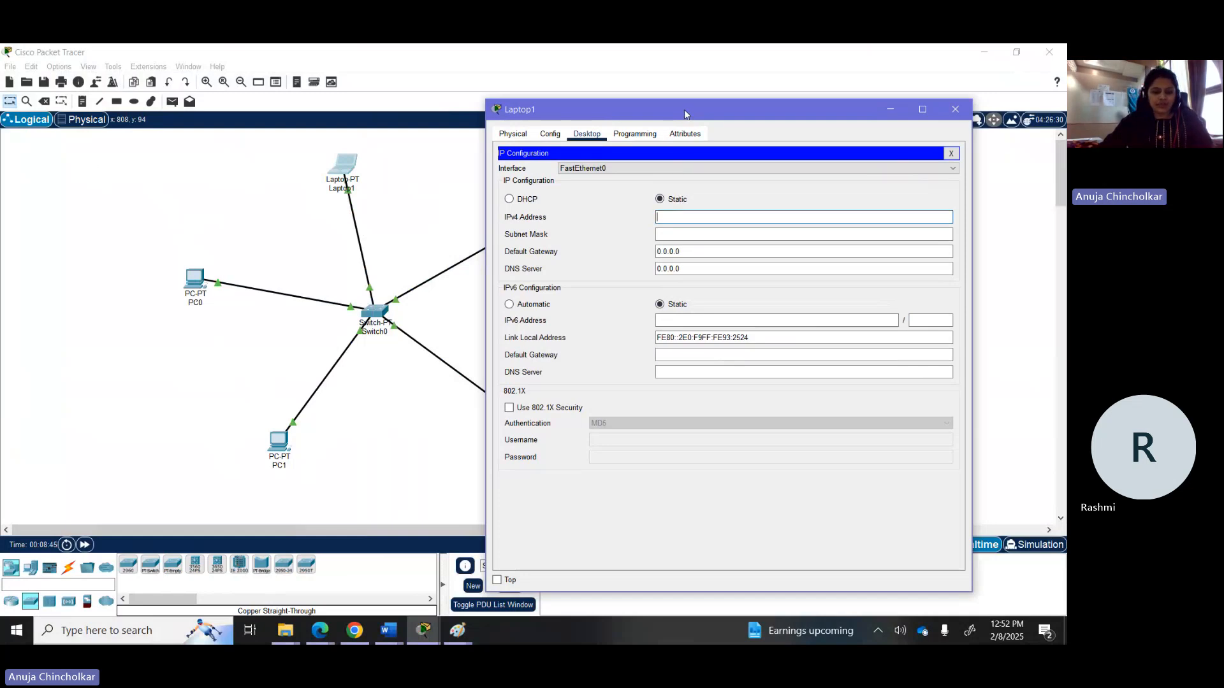
{"action": "type", "text": "172."}
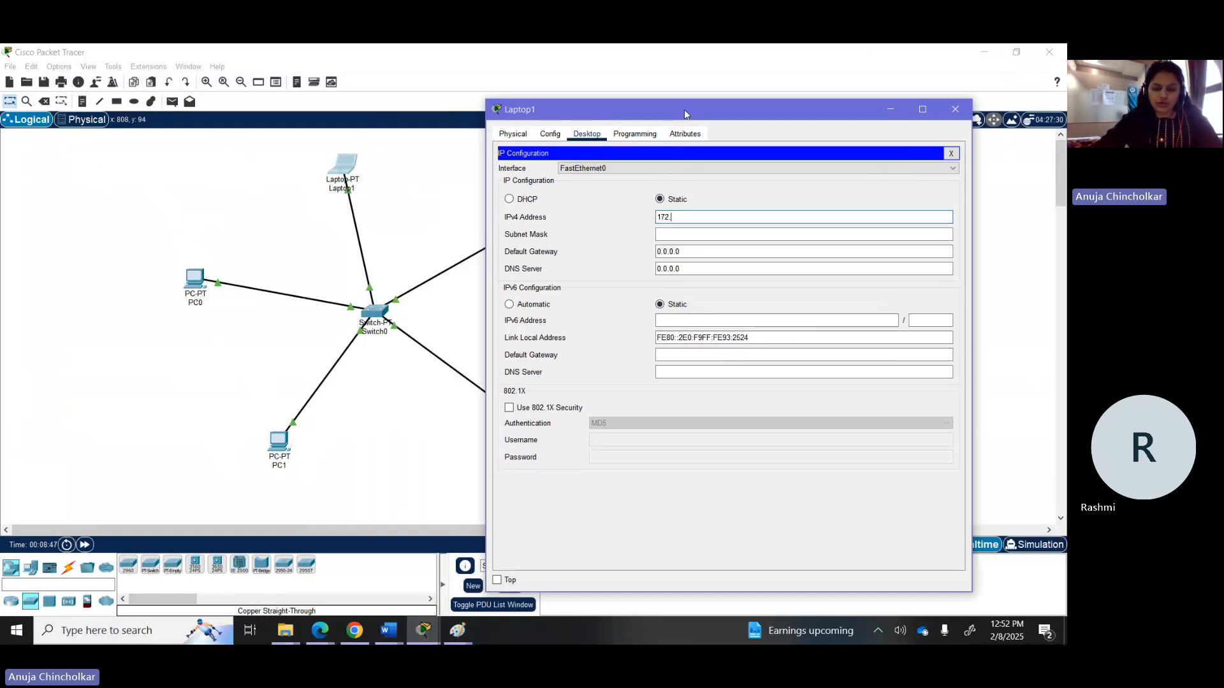
{"action": "type", "text": "17"}
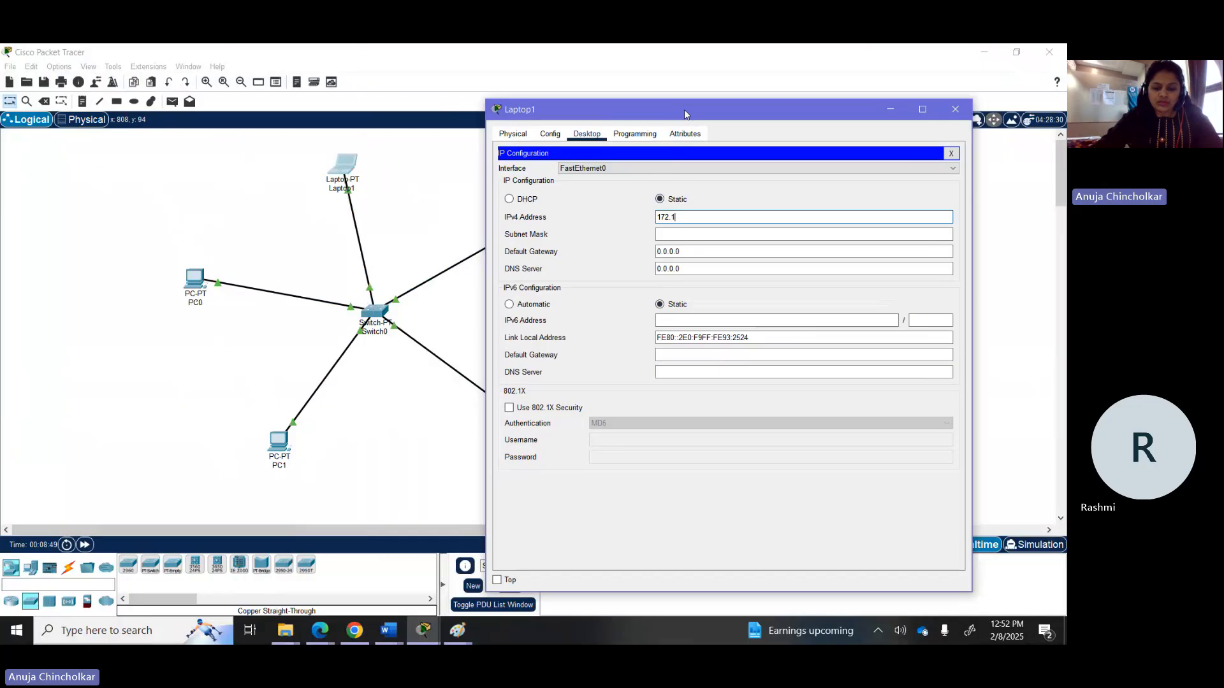
{"action": "type", "text": "8.1.3"}
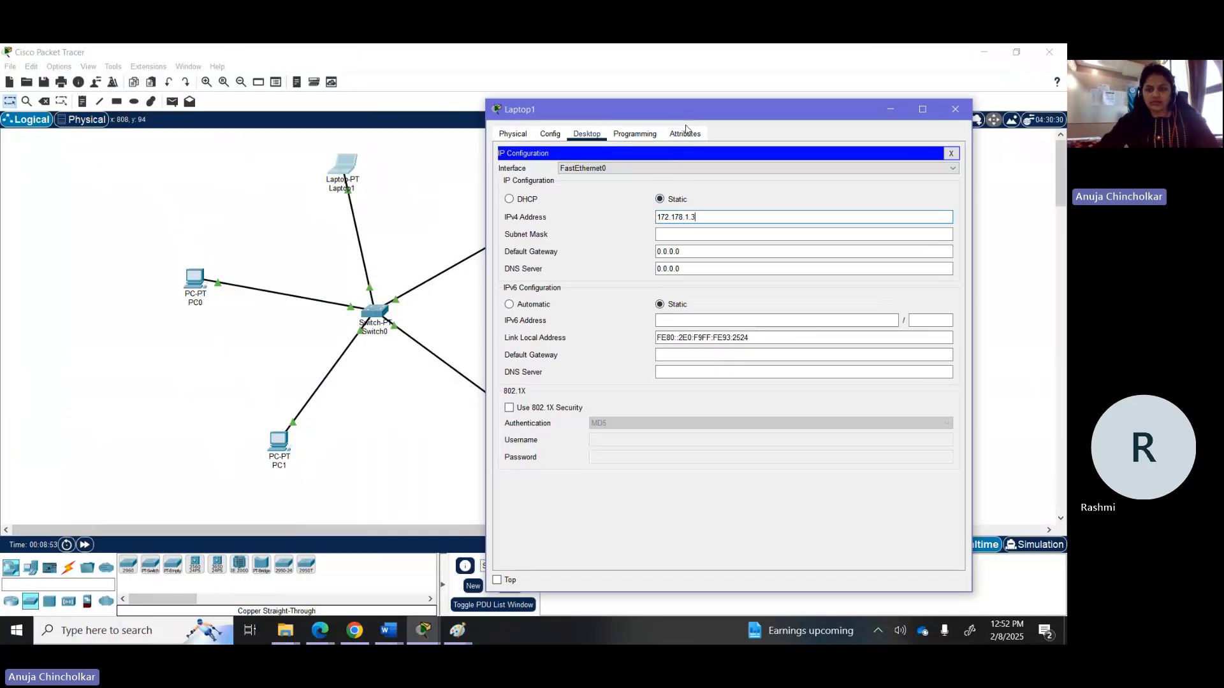
Fill in Laptop1's subnet mask as 255.255.0.0, copy its IPv4 address, and close the device window
{"action": "left_click_drag", "start_coordinate": [698, 217], "coordinate": [690, 218]}
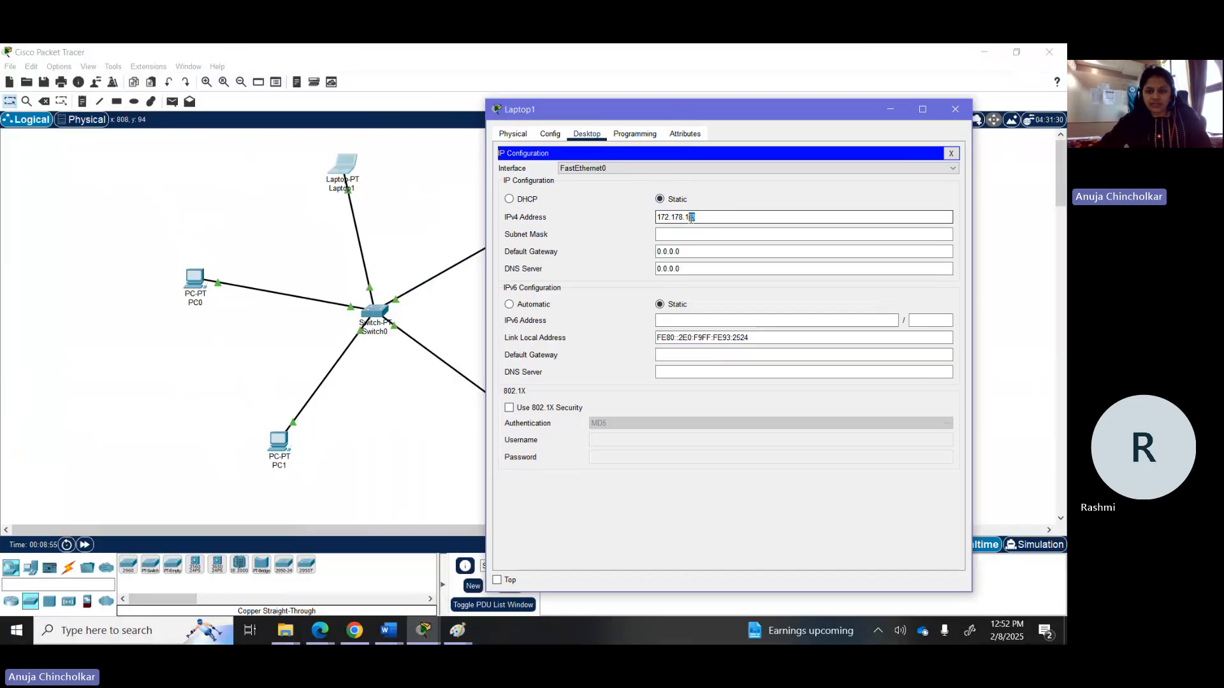
{"action": "double_click", "coordinate": [694, 217]}
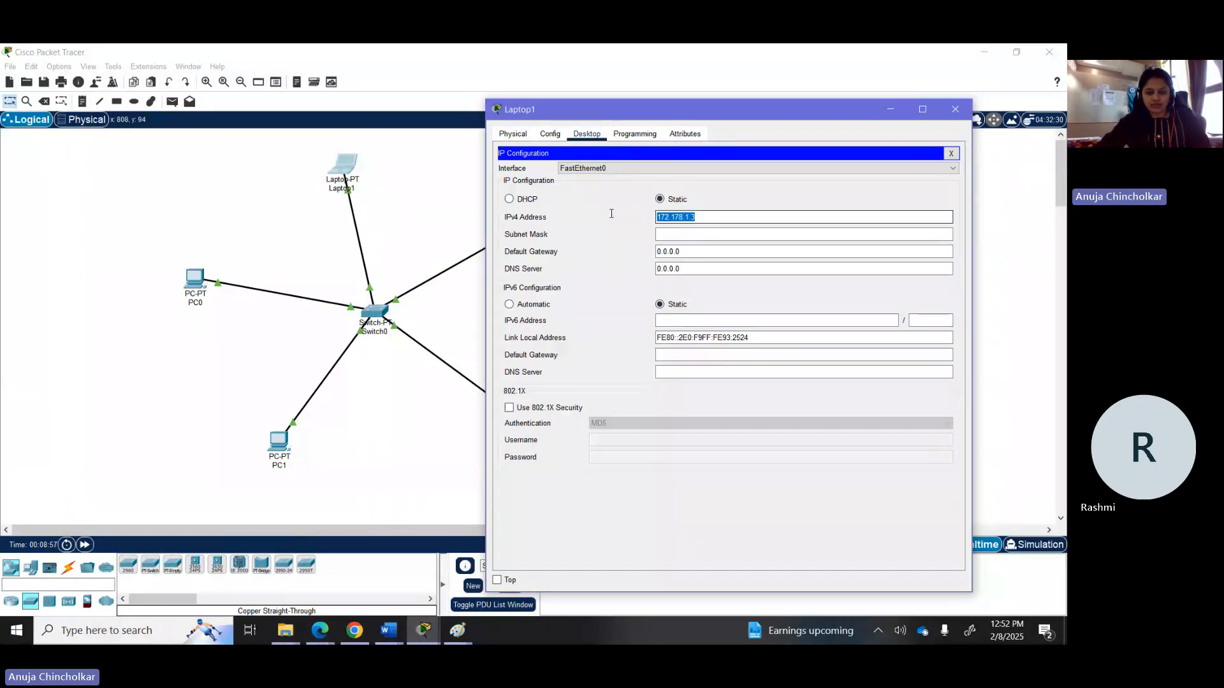
{"action": "left_click", "coordinate": [673, 234]}
{"action": "left_click_drag", "start_coordinate": [684, 234], "coordinate": [653, 234]}
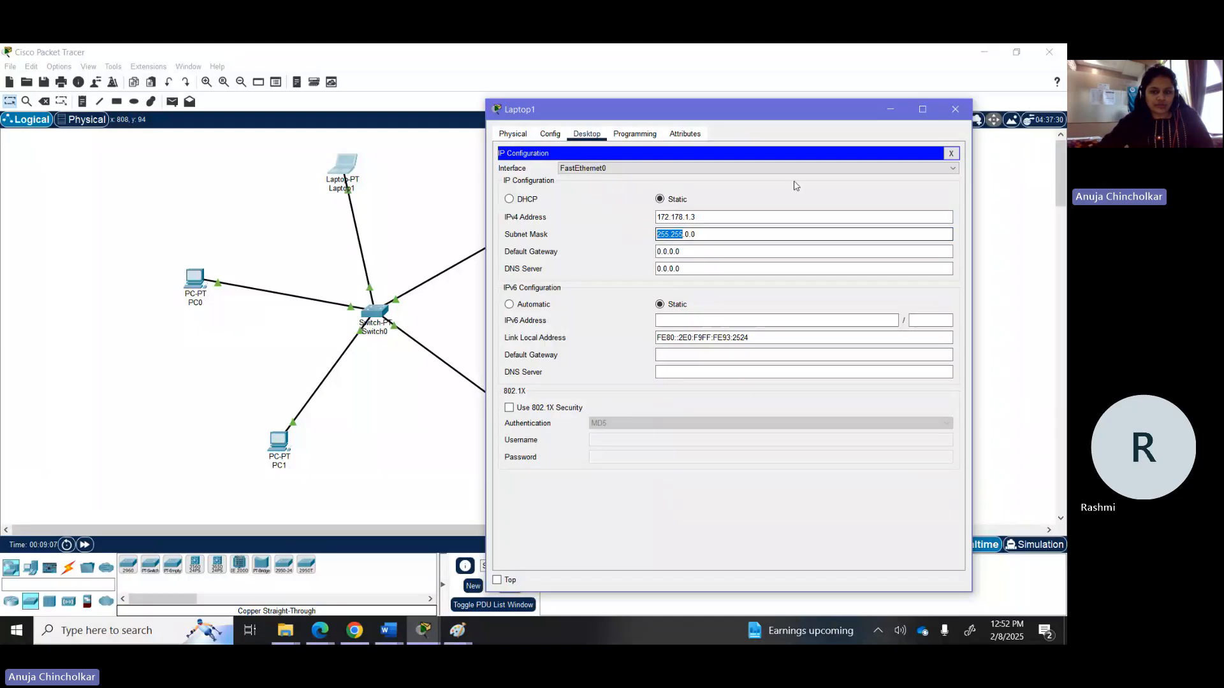
{"action": "left_click_drag", "start_coordinate": [697, 217], "coordinate": [650, 222]}
{"action": "key", "text": "ctrl+c"}
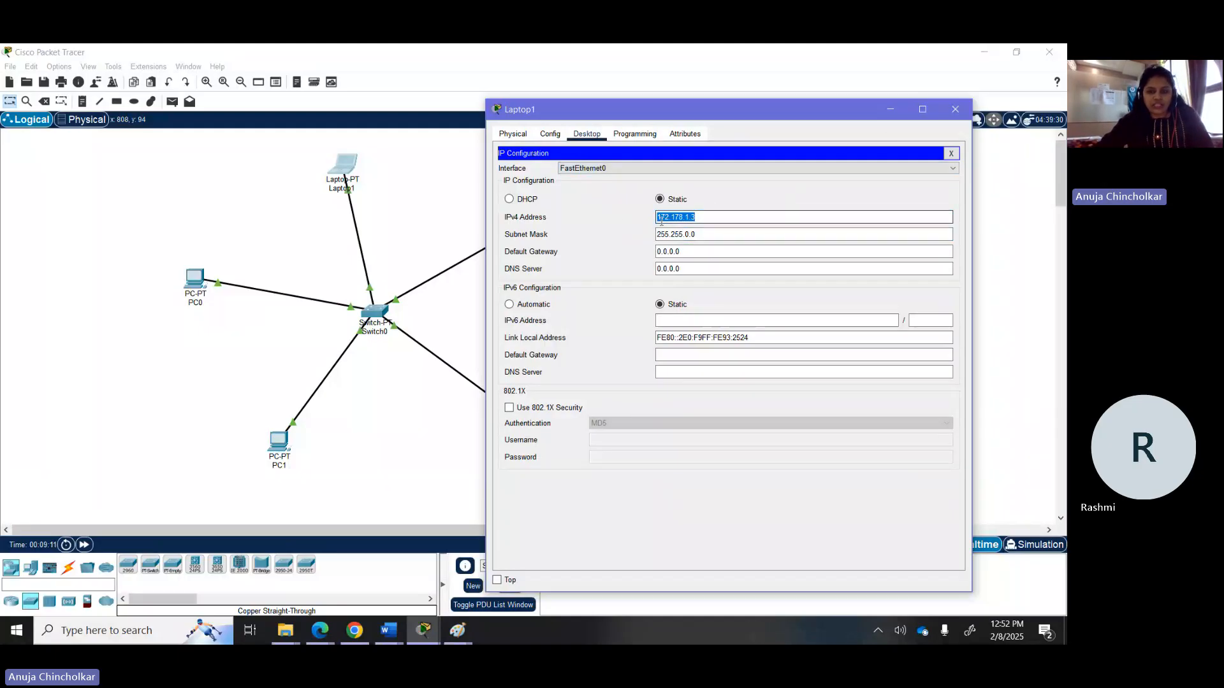
{"action": "left_click_drag", "start_coordinate": [685, 217], "coordinate": [663, 218]}
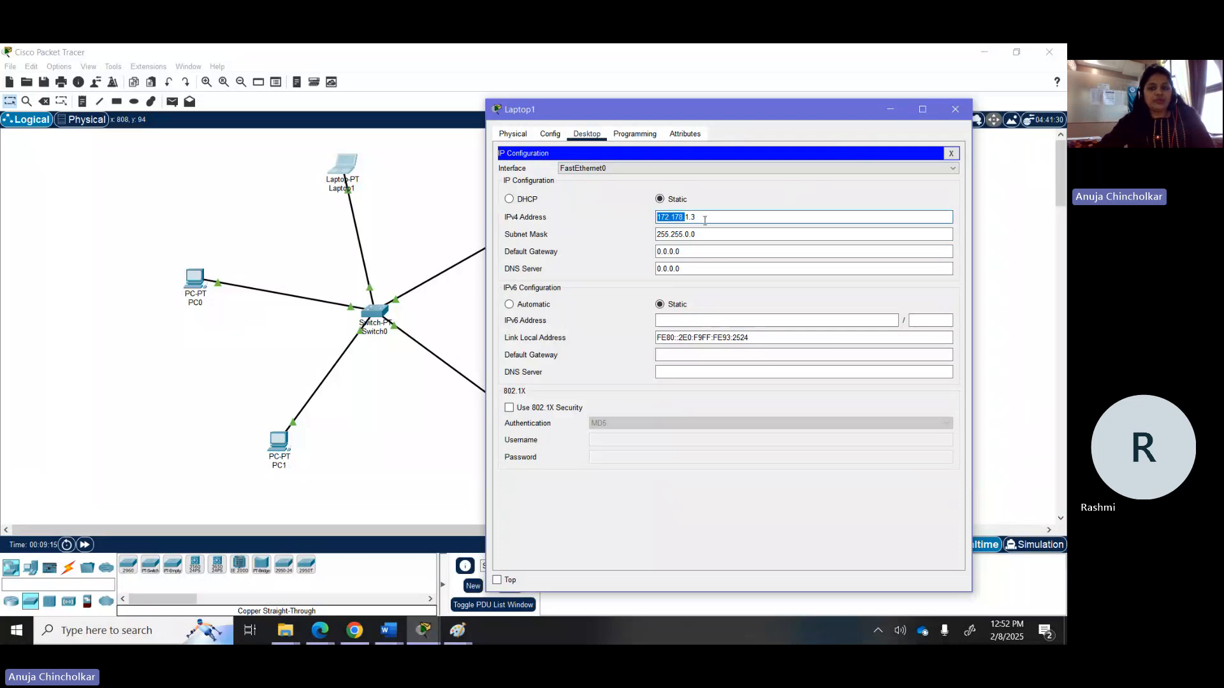
{"action": "left_click", "coordinate": [956, 109]}
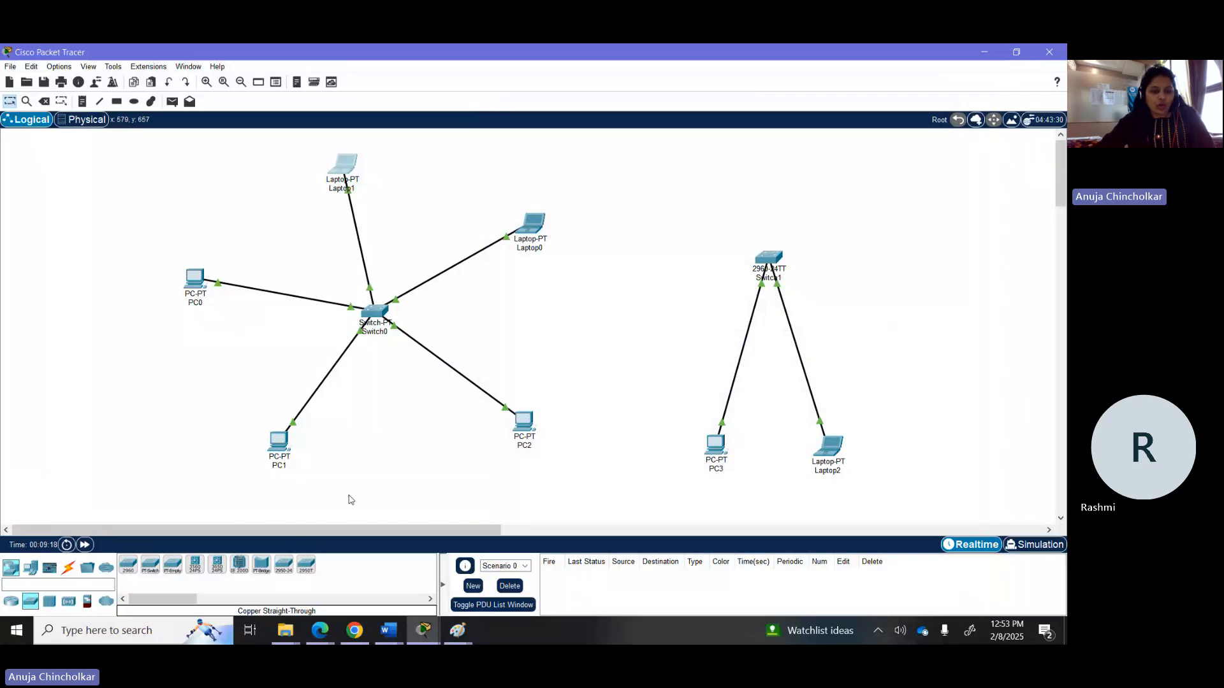
Add a workspace note reading 172.178.1.3 and position it beside Laptop1
{"action": "left_click", "coordinate": [82, 102]}
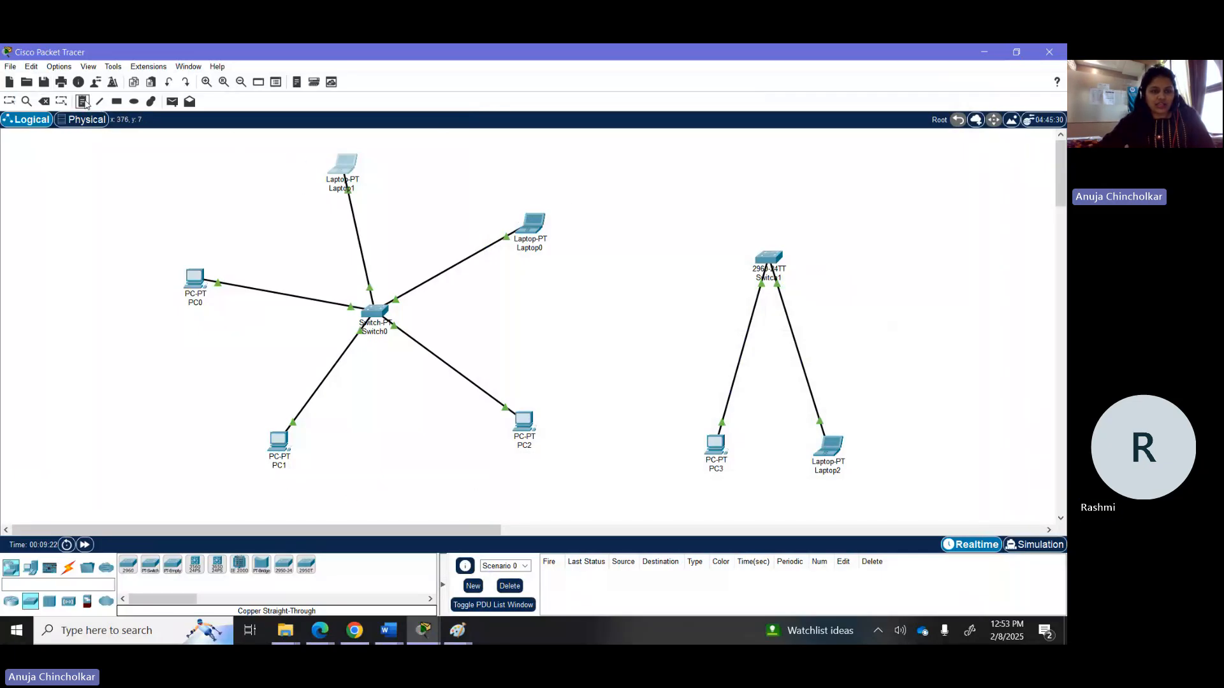
{"action": "left_click", "coordinate": [259, 148]}
{"action": "key", "text": "ctrl+v"}
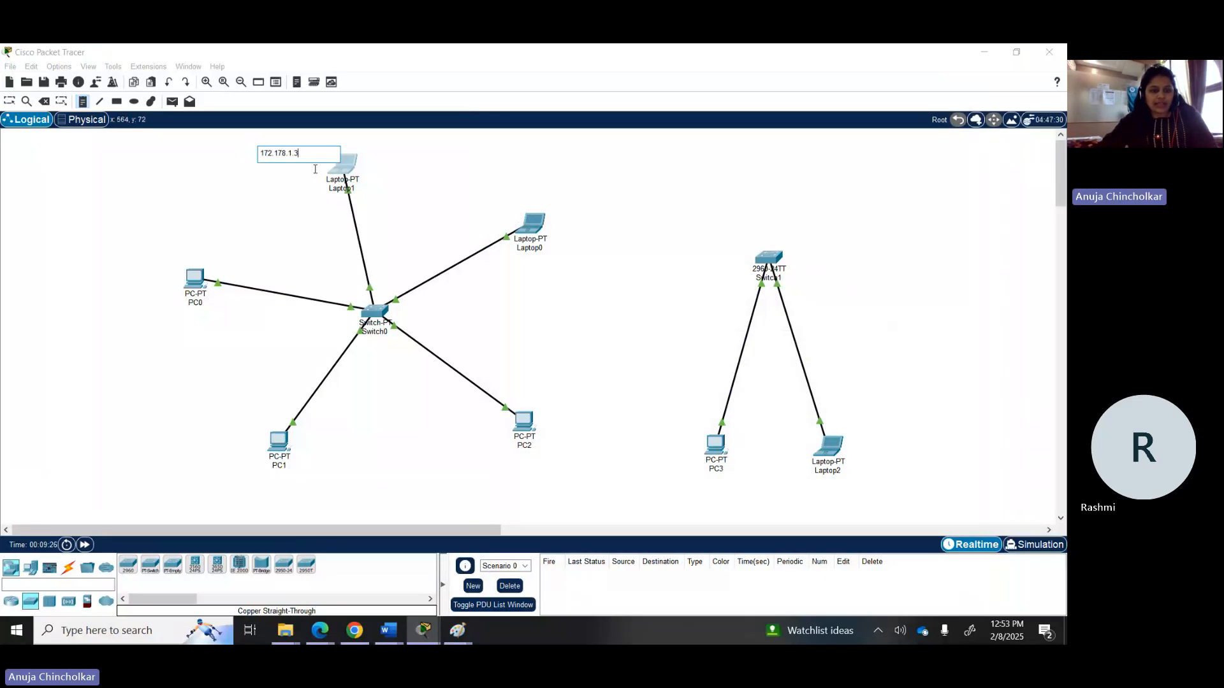
{"action": "key", "text": "Escape"}
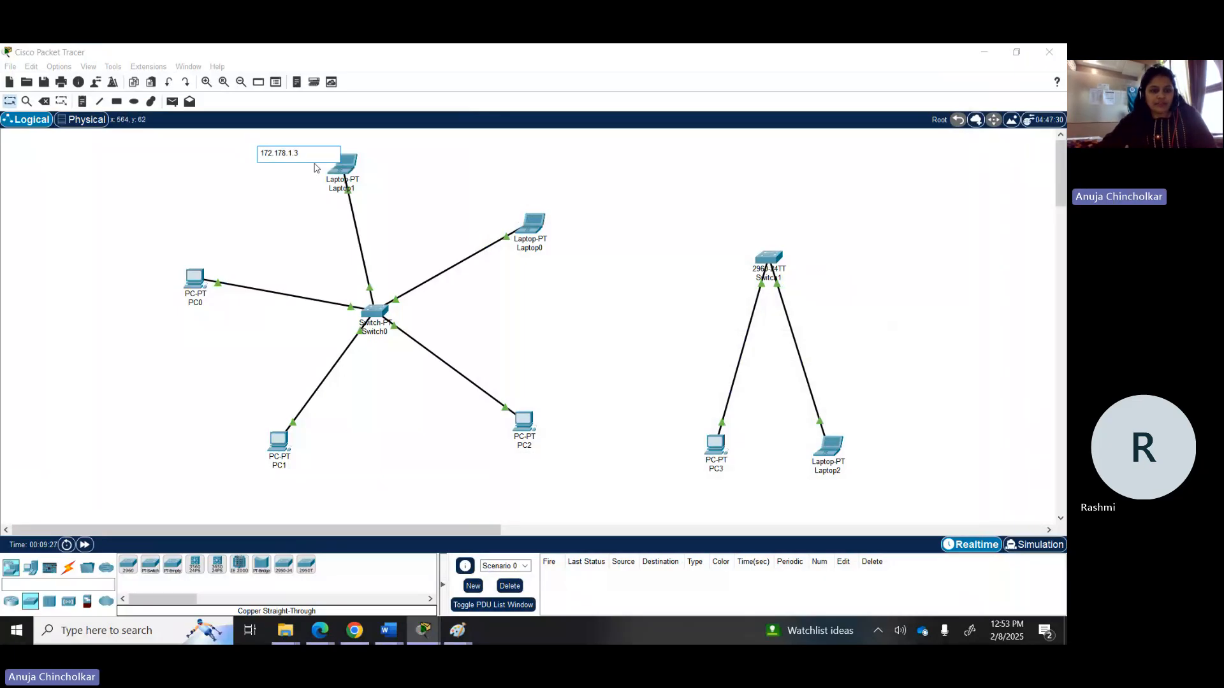
{"action": "left_click", "coordinate": [283, 191]}
{"action": "left_click_drag", "start_coordinate": [299, 157], "coordinate": [386, 184]}
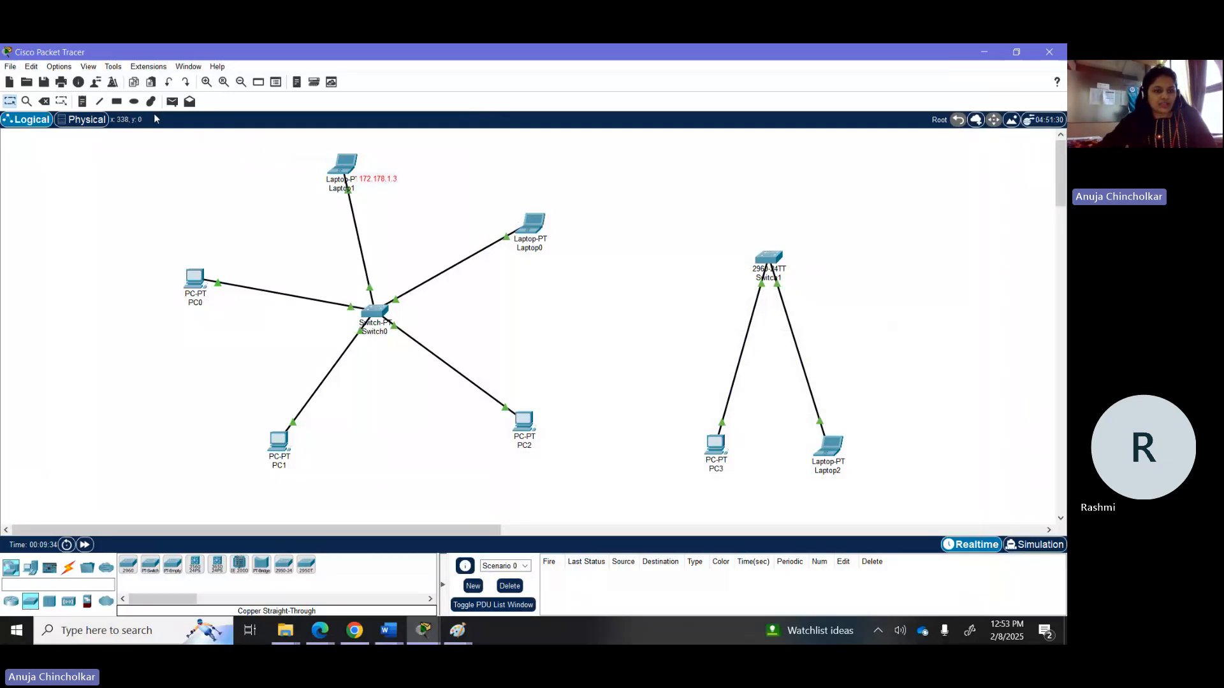
Add notes reading 172.178.1.4 below PC0 and 172.178.1.5 below PC1
{"action": "left_click", "coordinate": [82, 101]}
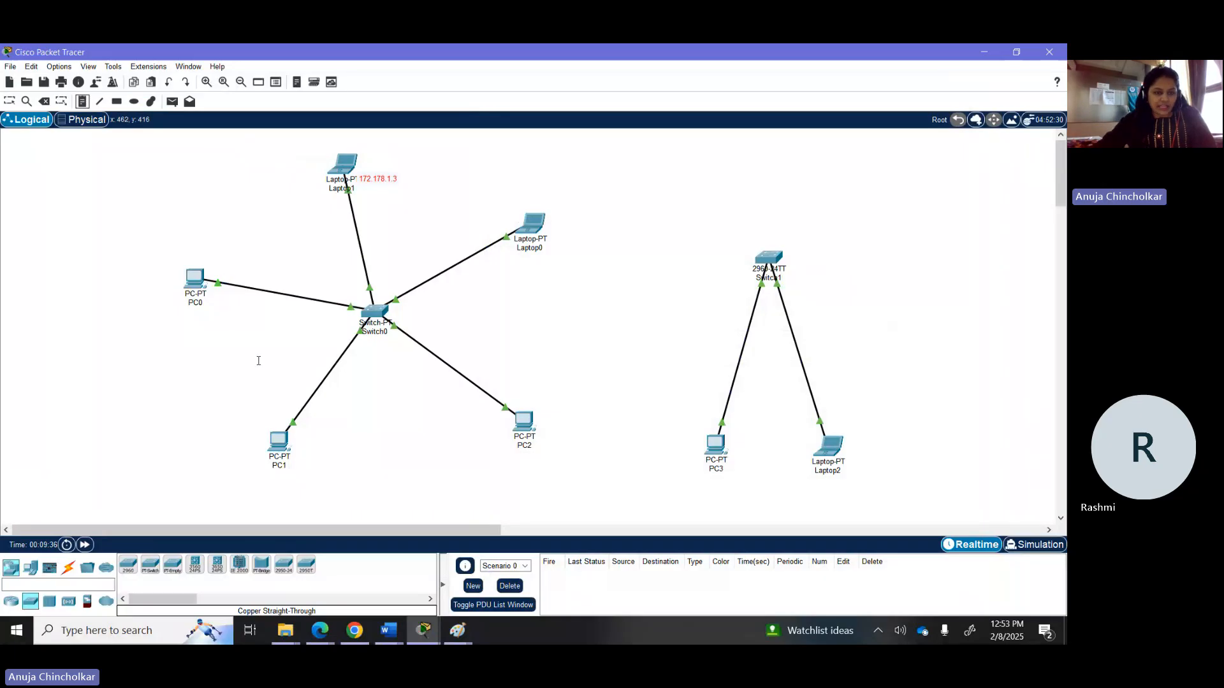
{"action": "left_click", "coordinate": [178, 308]}
{"action": "key", "text": "ctrl+v"}
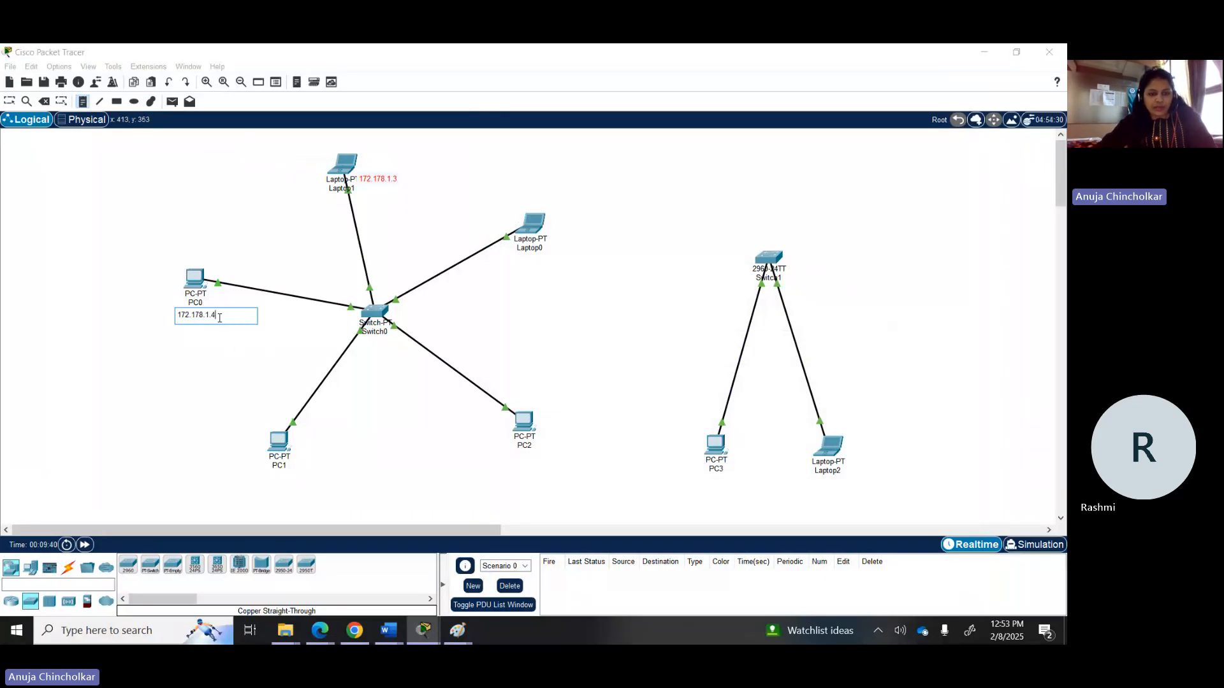
{"action": "left_click", "coordinate": [294, 473]}
{"action": "key", "text": "ctrl+v"}
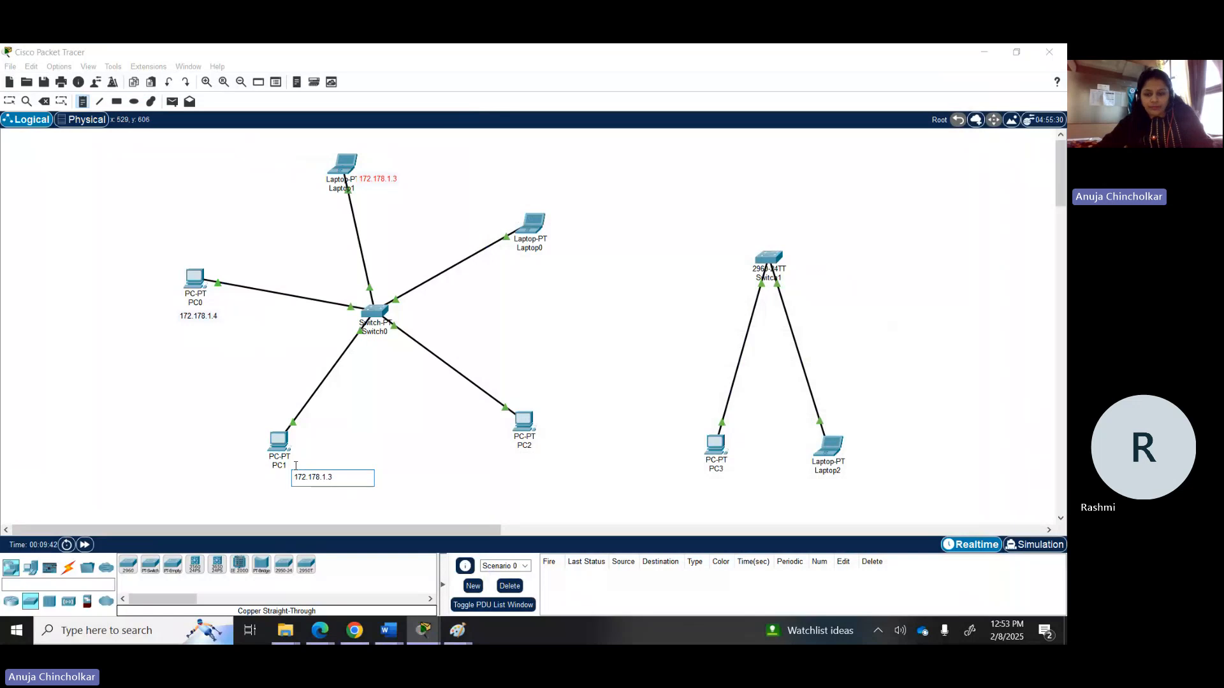
{"action": "key", "text": "BackSpace"}
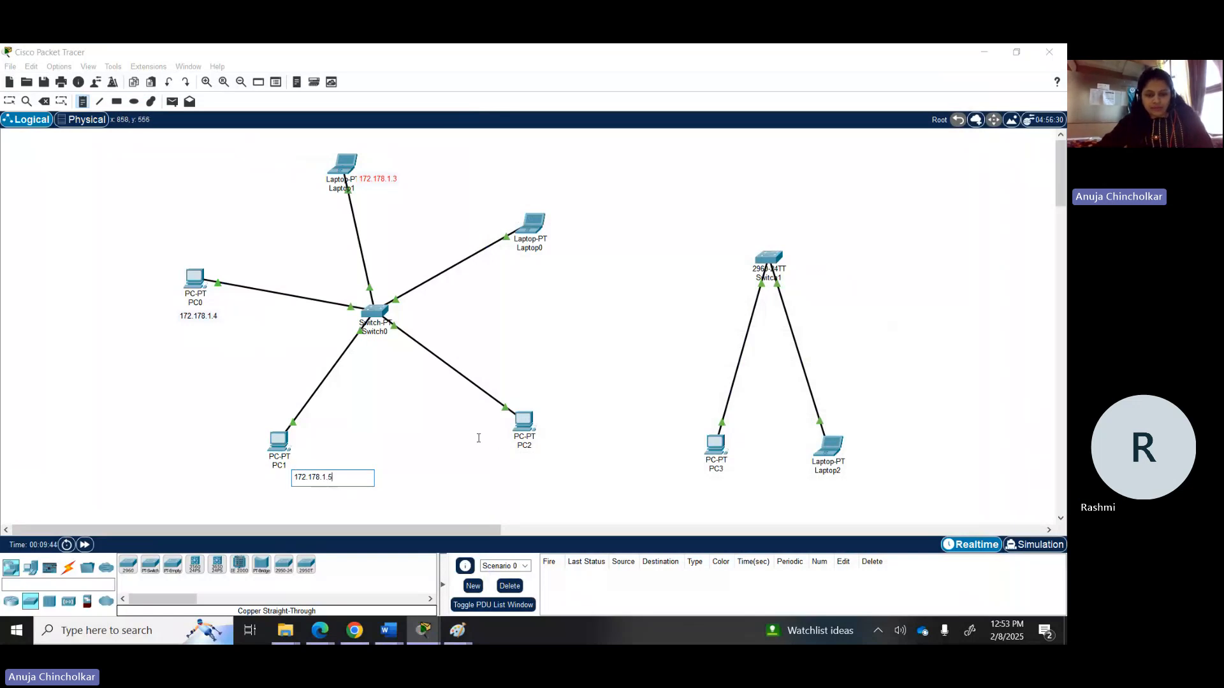
Add notes reading 172.178.1.6 above PC2 and 172.178.1.7 above Laptop0, adjusting the Laptop0 note's position
{"action": "left_click", "coordinate": [516, 396]}
{"action": "key", "text": "ctrl+v"}
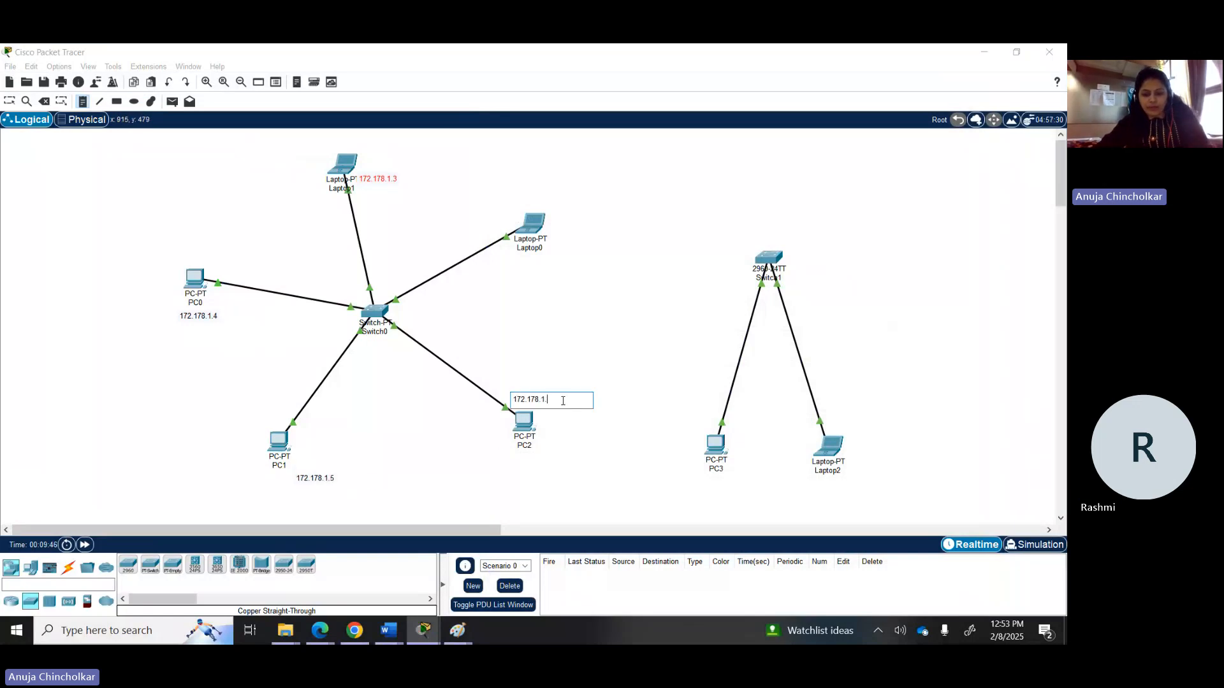
{"action": "left_click", "coordinate": [508, 201]}
{"action": "key", "text": "ctrl+v"}
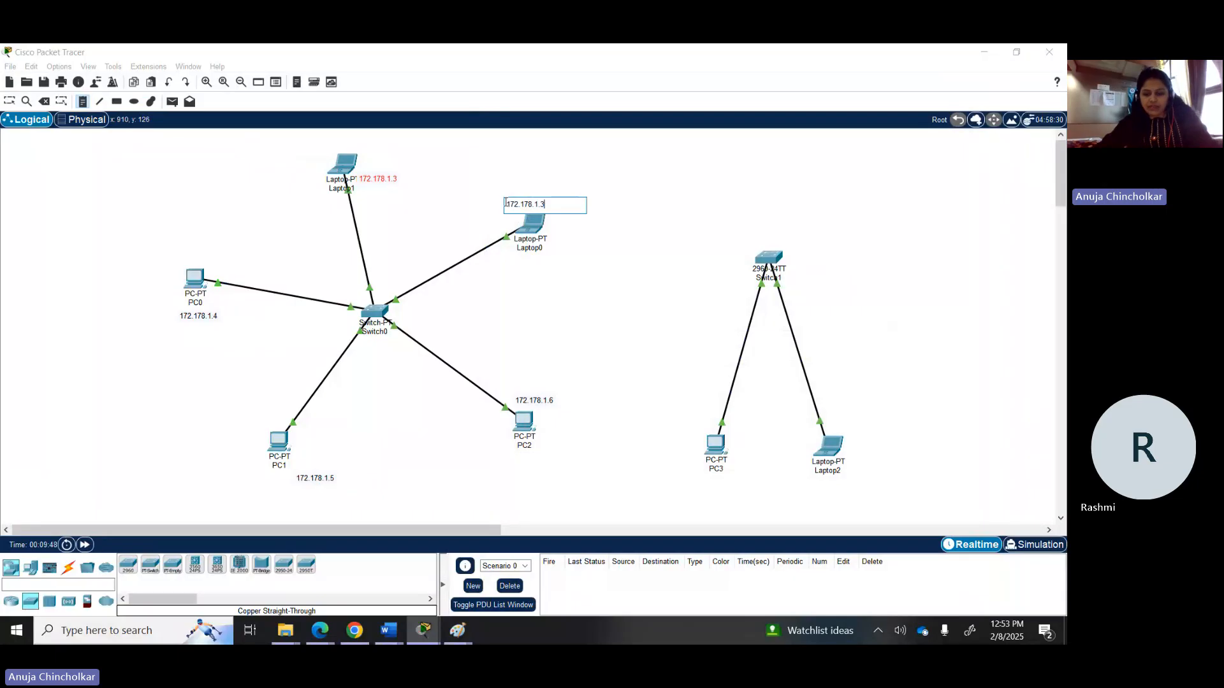
{"action": "type", "text": "7"}
{"action": "left_click", "coordinate": [493, 252]}
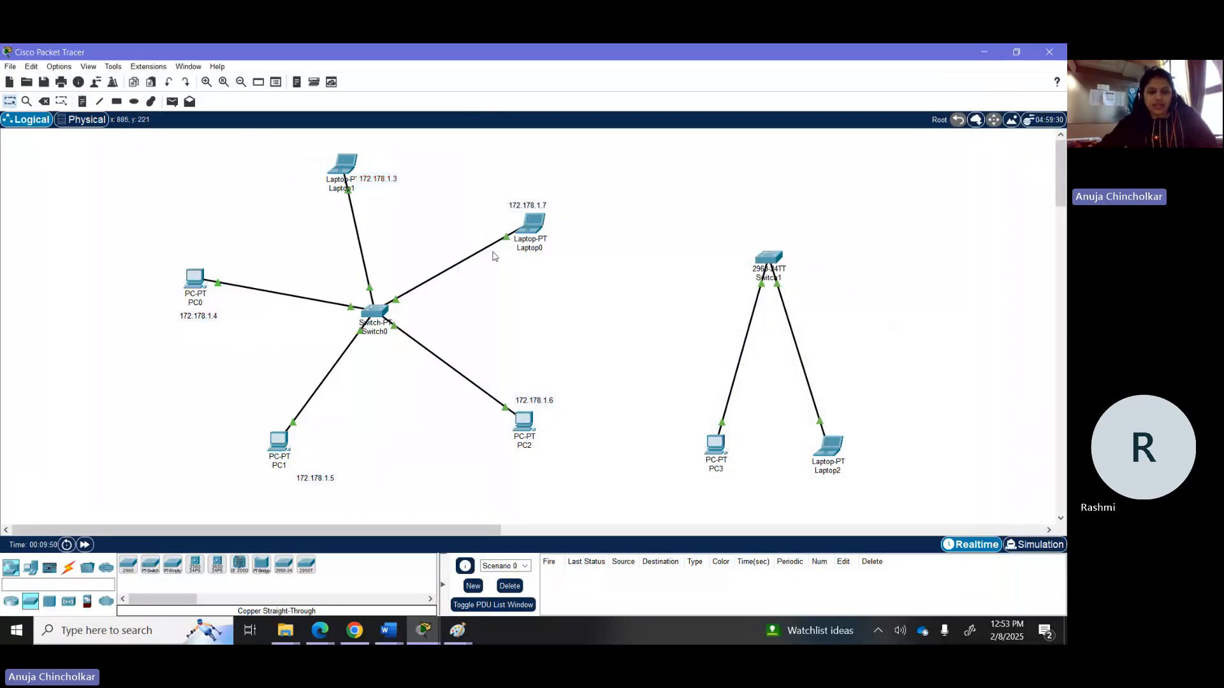
{"action": "left_click_drag", "start_coordinate": [524, 212], "coordinate": [530, 205]}
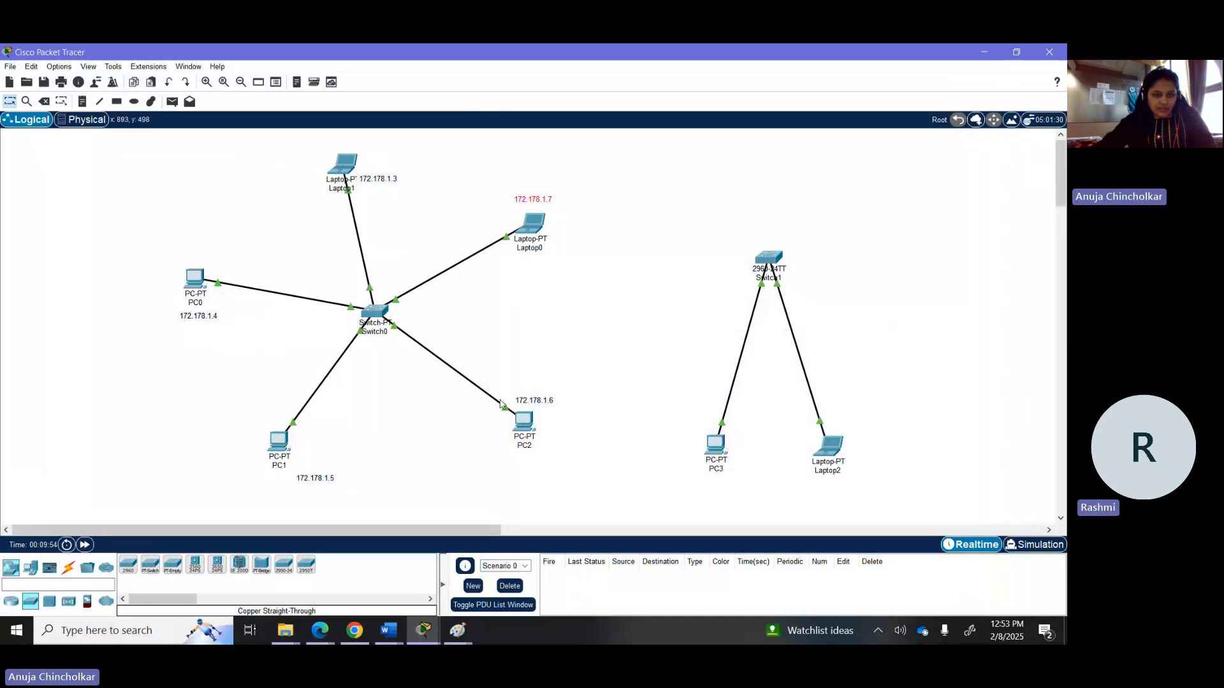
Configure PC0 with the static IPv4 address 172.178.1.4 and subnet mask 255.255.0.0, and close its window
{"action": "left_click", "coordinate": [193, 280]}
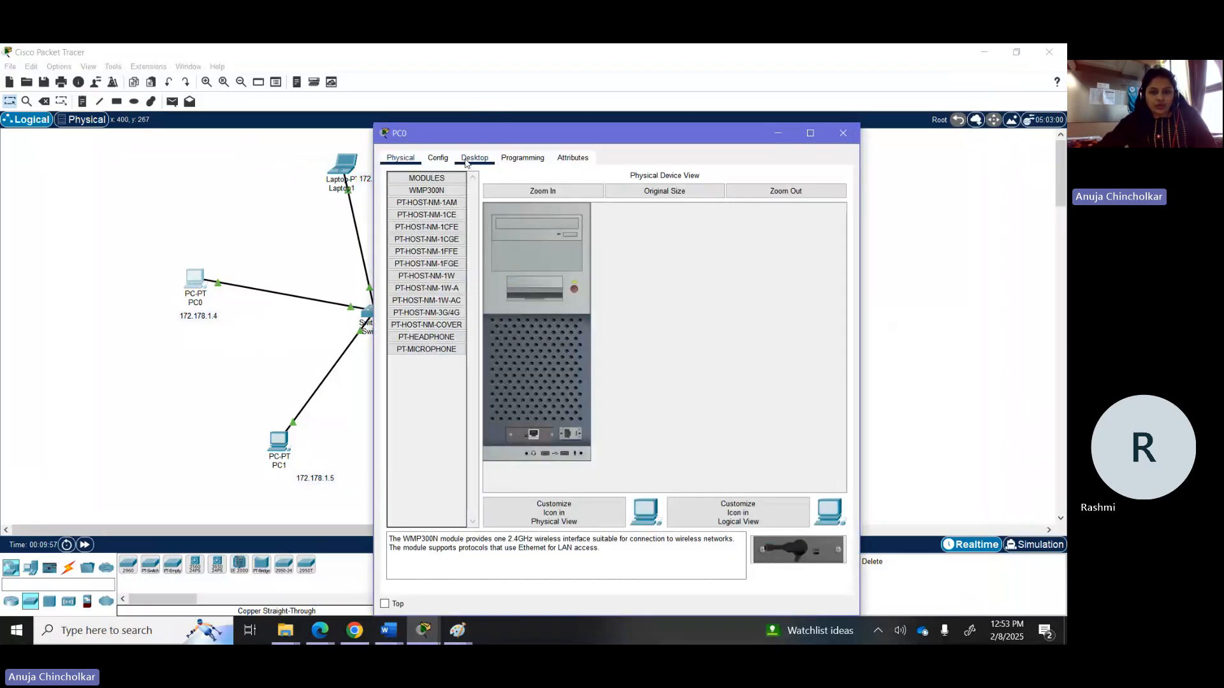
{"action": "left_click", "coordinate": [473, 158]}
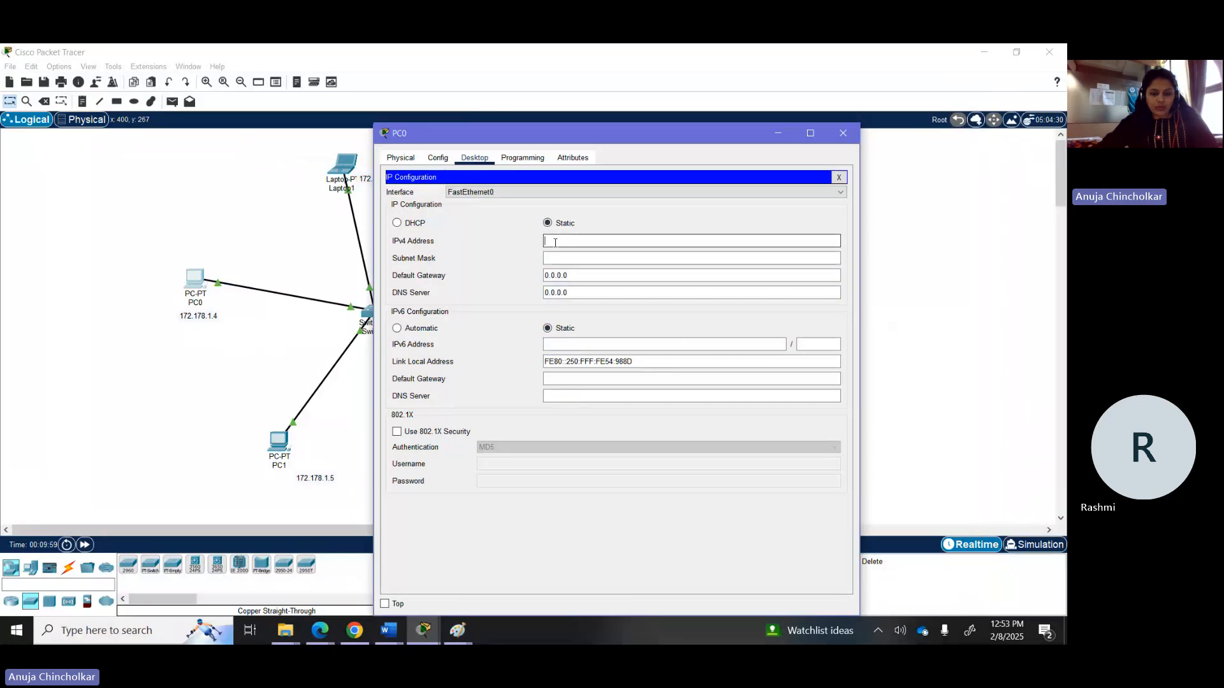
{"action": "key", "text": "ctrl+v"}
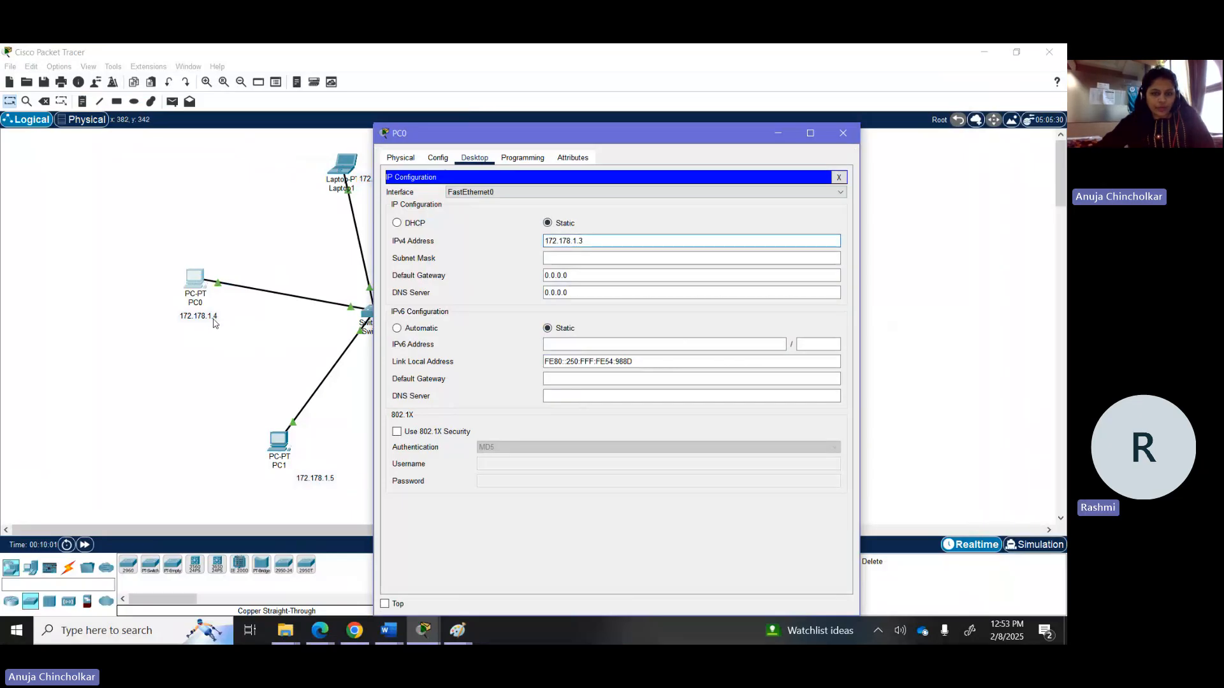
{"action": "key", "text": "BackSpace"}
{"action": "type", "text": "4"}
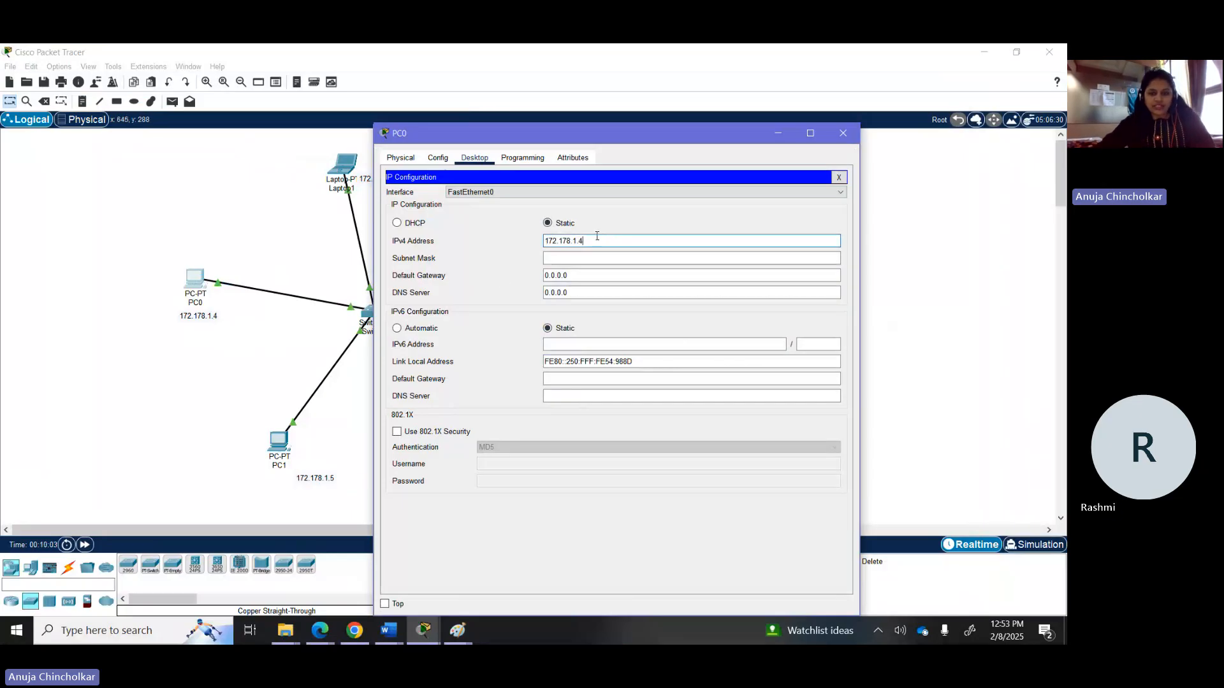
{"action": "left_click", "coordinate": [561, 258]}
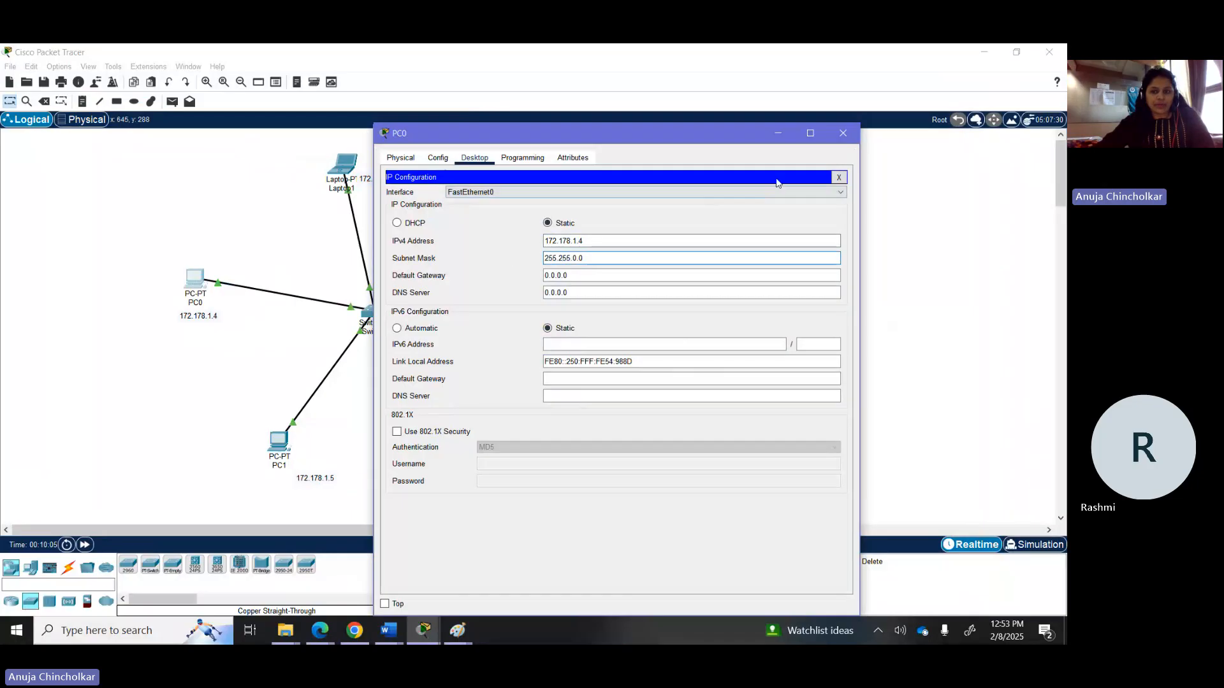
{"action": "left_click", "coordinate": [842, 133]}
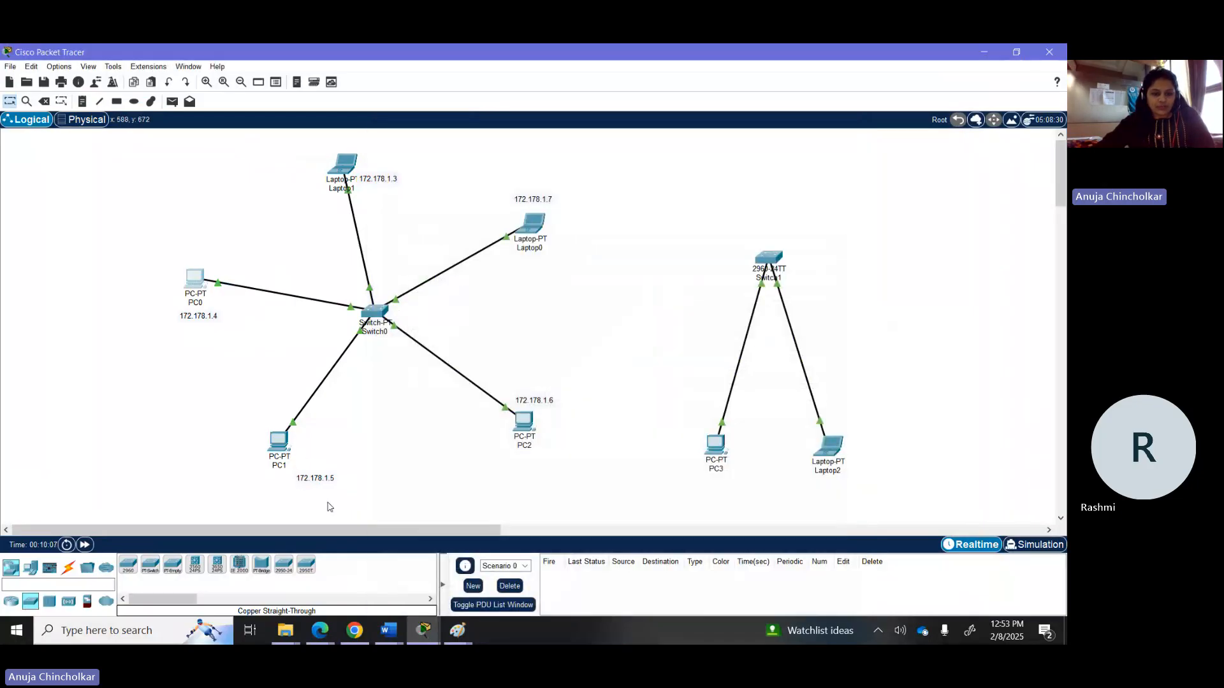
Move the 172.178.1.5 note directly beneath PC1, and configure PC1 with static IPv4 address 172.178.1.5 and subnet mask 255.255.0.0
{"action": "left_click_drag", "start_coordinate": [331, 483], "coordinate": [279, 475]}
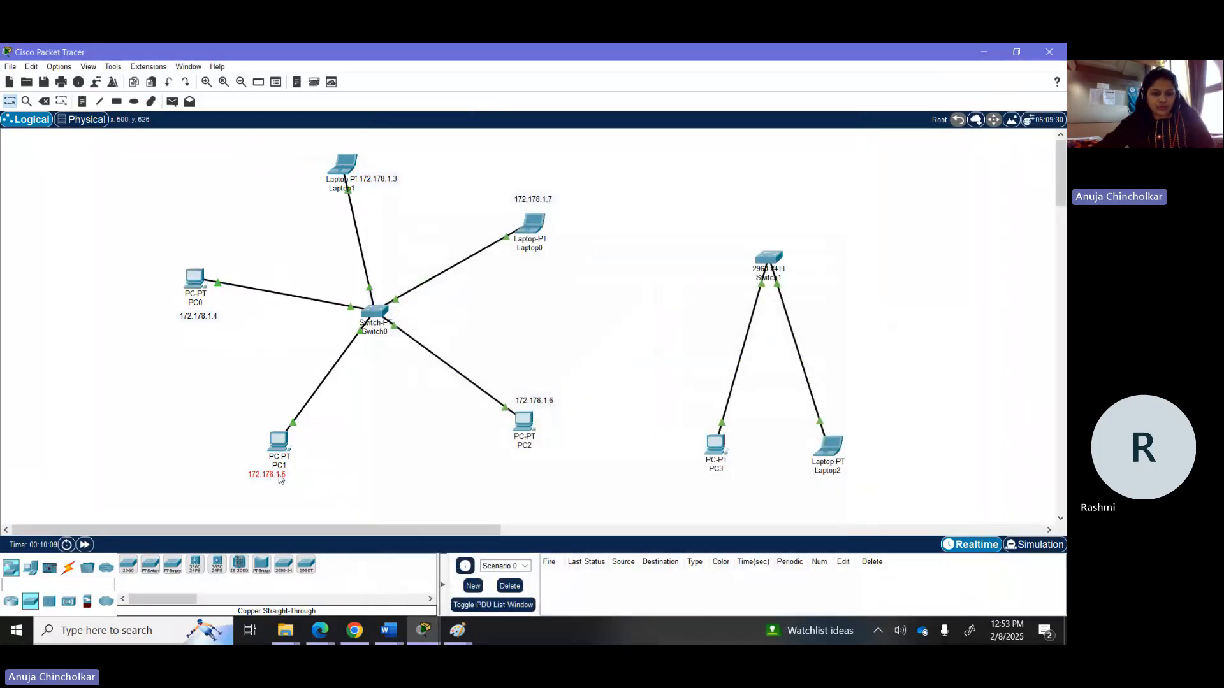
{"action": "double_click", "coordinate": [278, 442]}
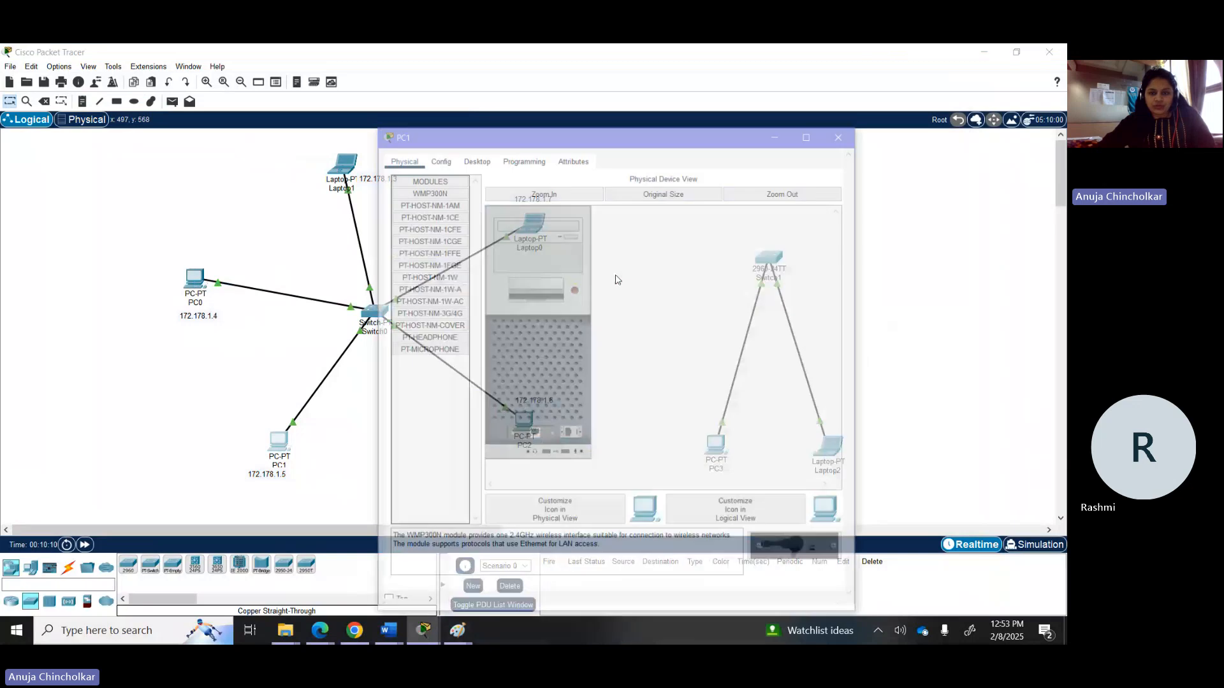
{"action": "left_click", "coordinate": [475, 159]}
{"action": "left_click", "coordinate": [559, 240]}
{"action": "type", "text": "172.178.1.3"}
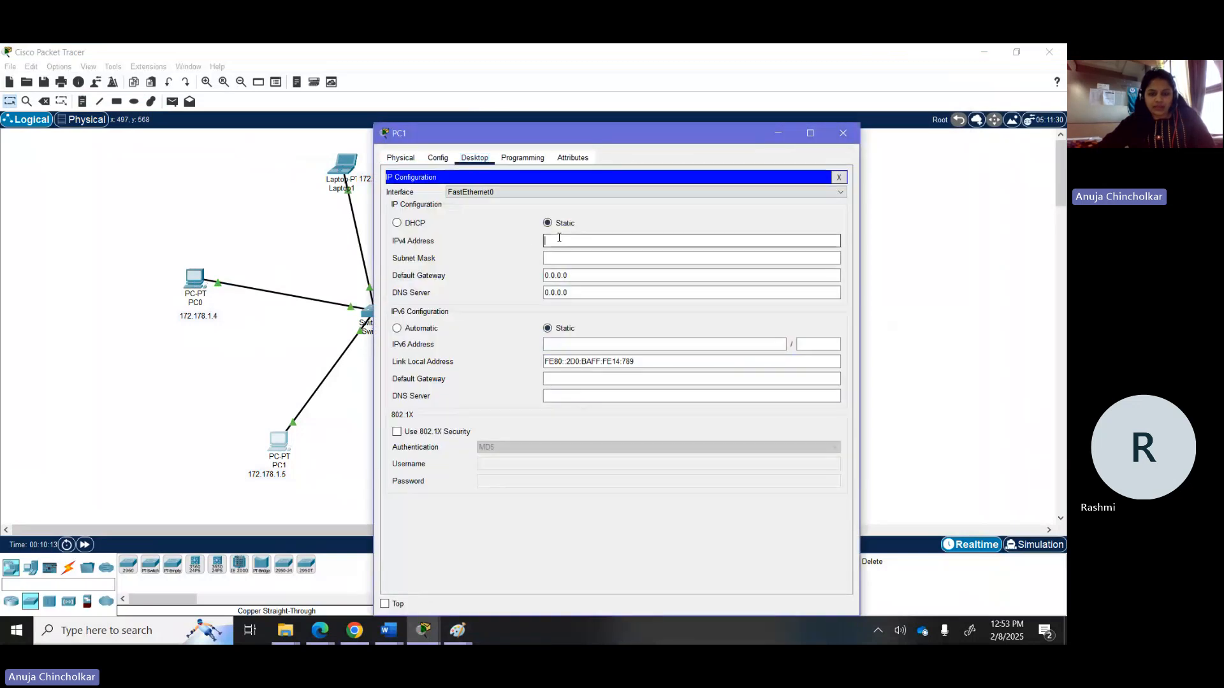
{"action": "key", "text": "BackSpace"}
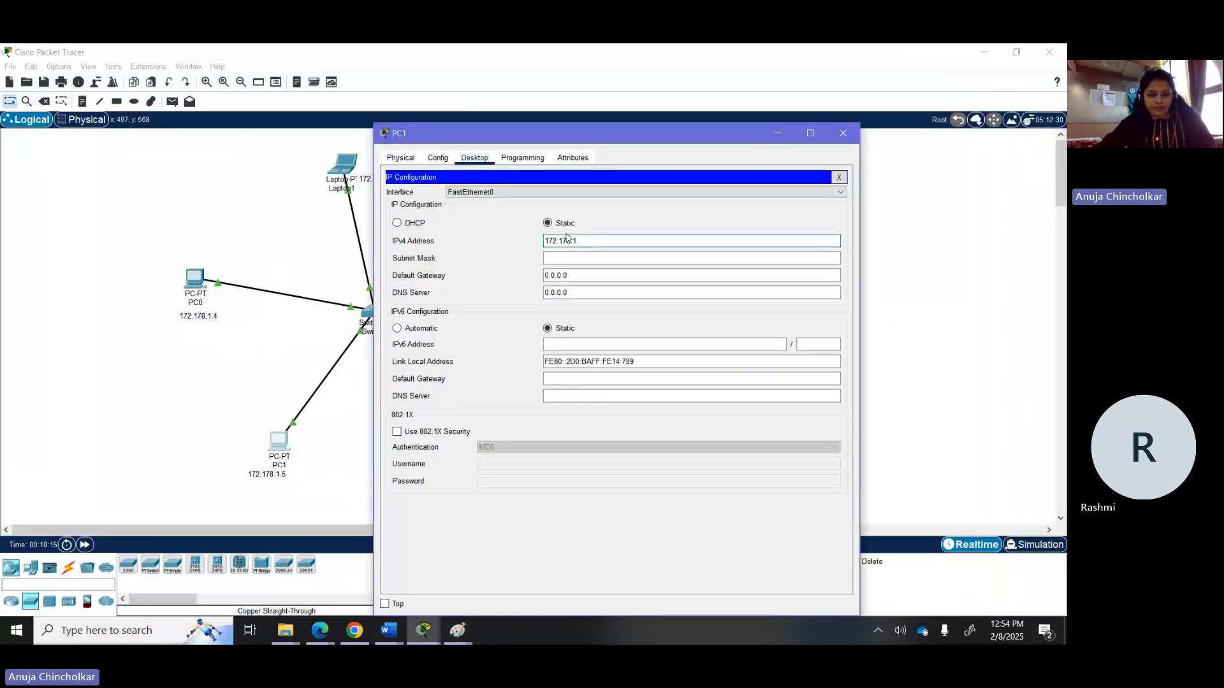
{"action": "left_click", "coordinate": [580, 258]}
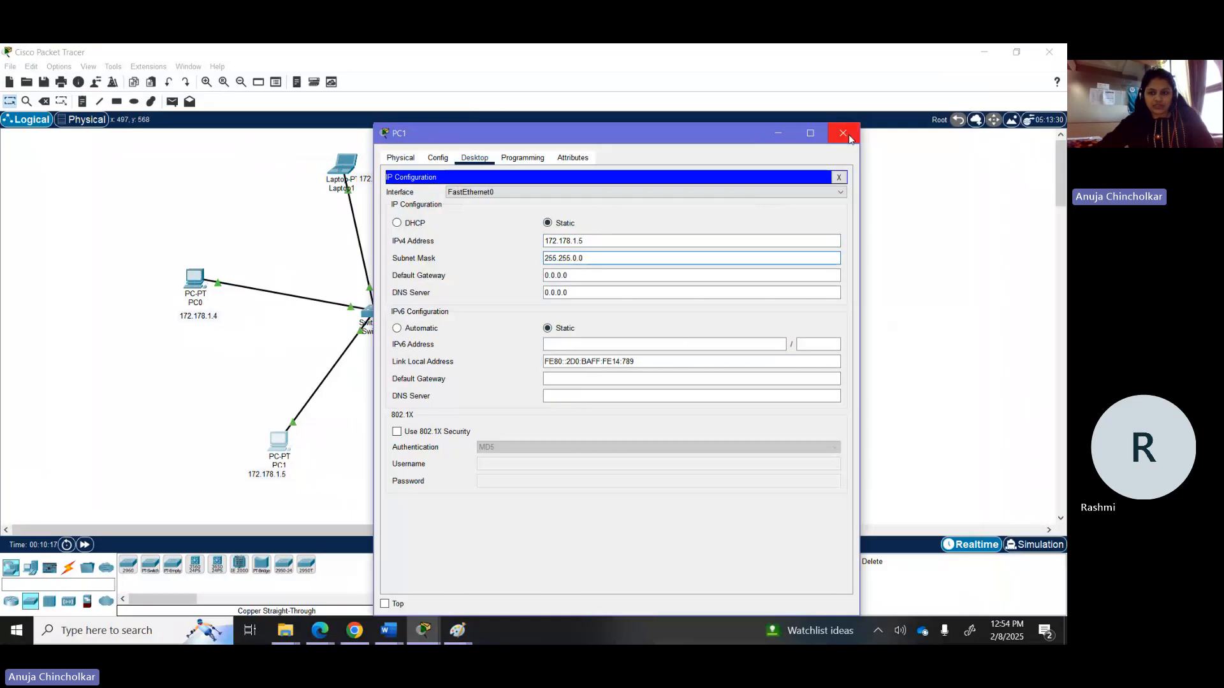
{"action": "left_click", "coordinate": [831, 140]}
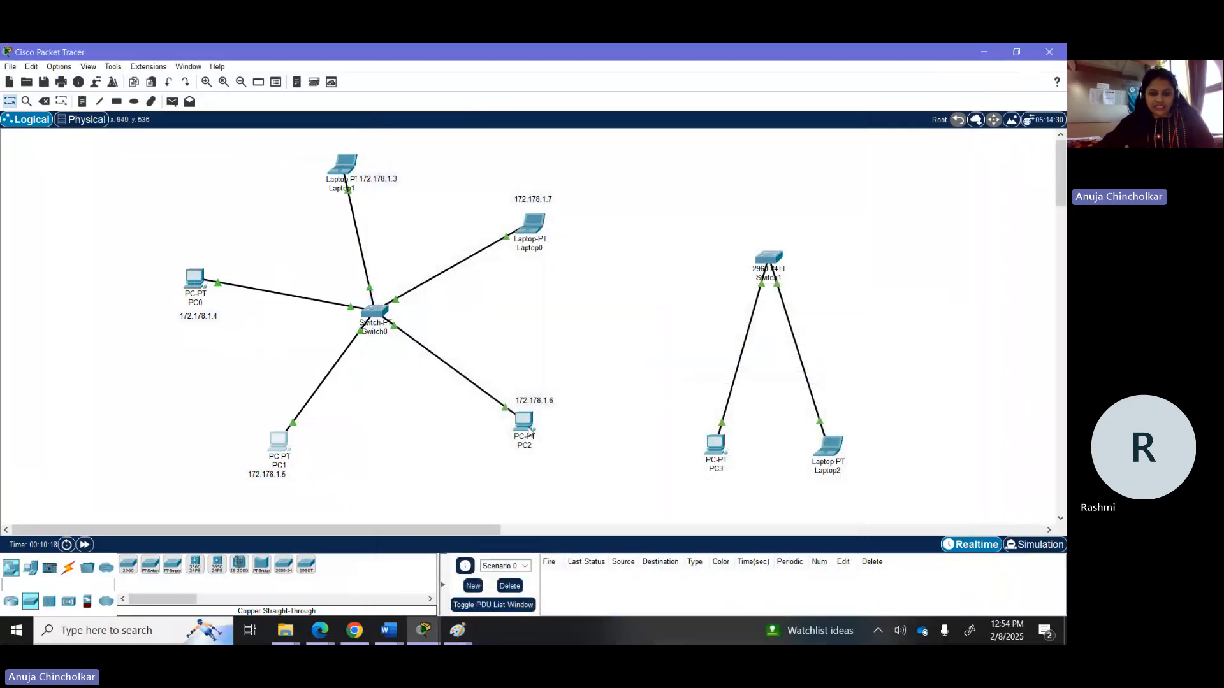
Configure PC2 with the static IPv4 address 172.178.1.6 and subnet mask 255.255.0.0, and close its window
{"action": "left_click", "coordinate": [525, 429]}
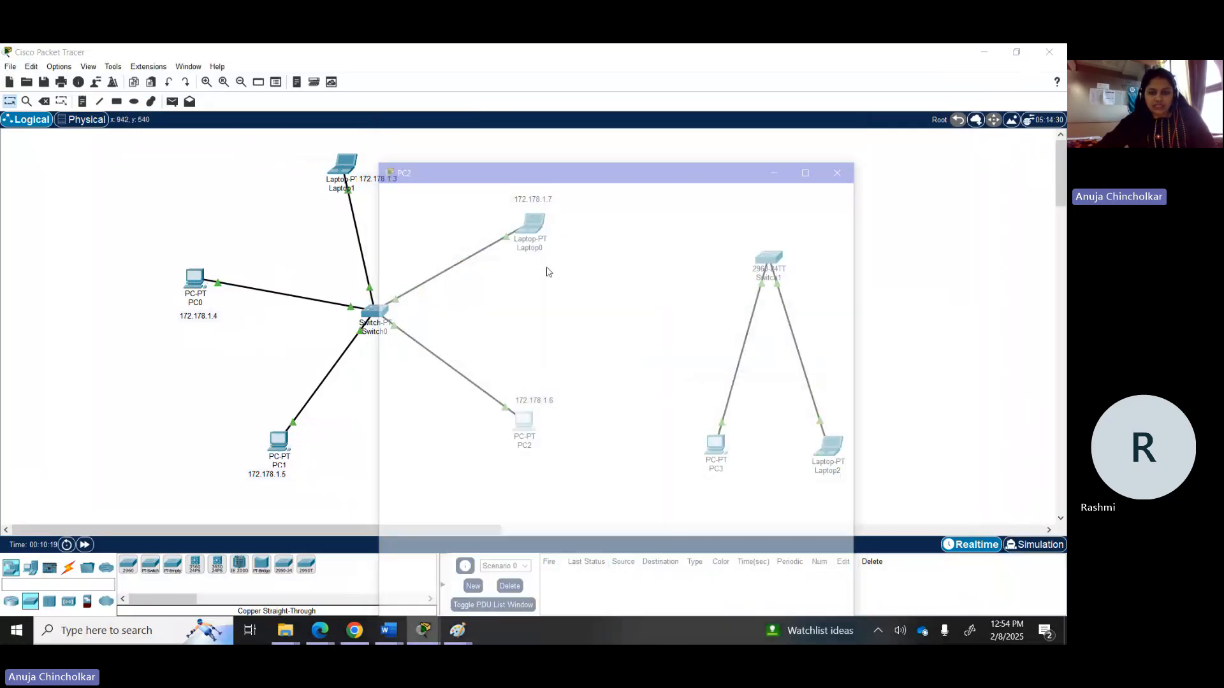
{"action": "left_click", "coordinate": [476, 160]}
{"action": "left_click", "coordinate": [438, 203]}
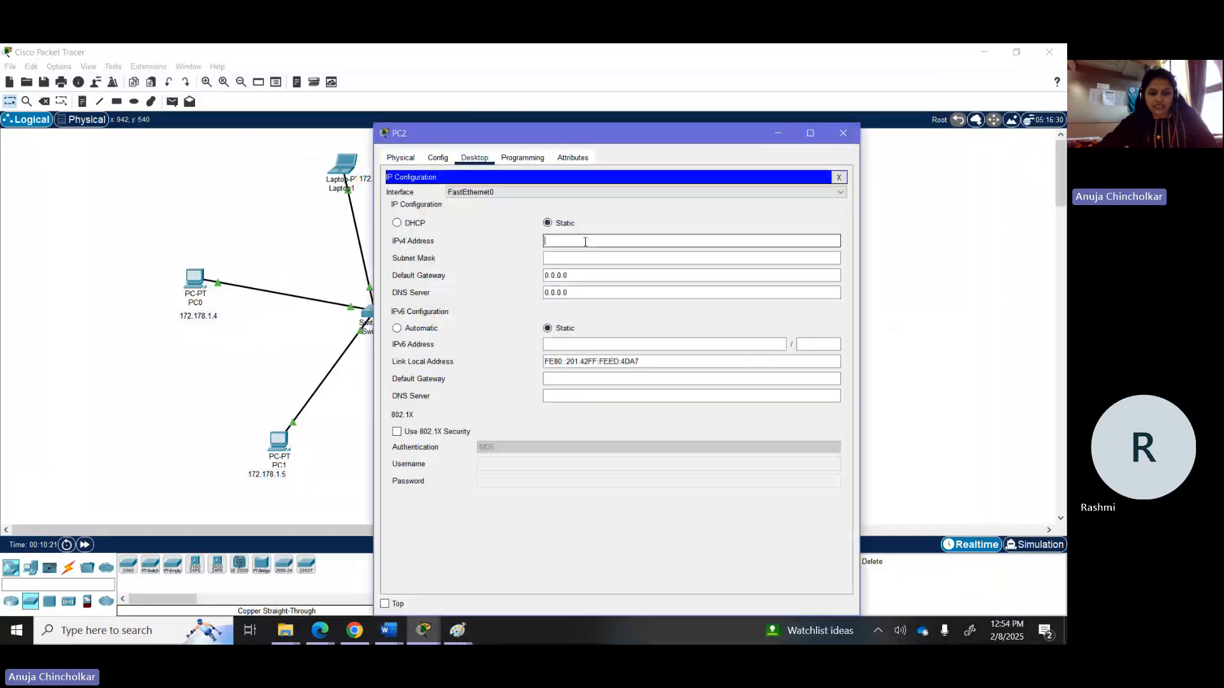
{"action": "left_click", "coordinate": [604, 242]}
{"action": "type", "text": "172.178.1.3"}
{"action": "key", "text": "BackSpace"}
{"action": "type", "text": "6"}
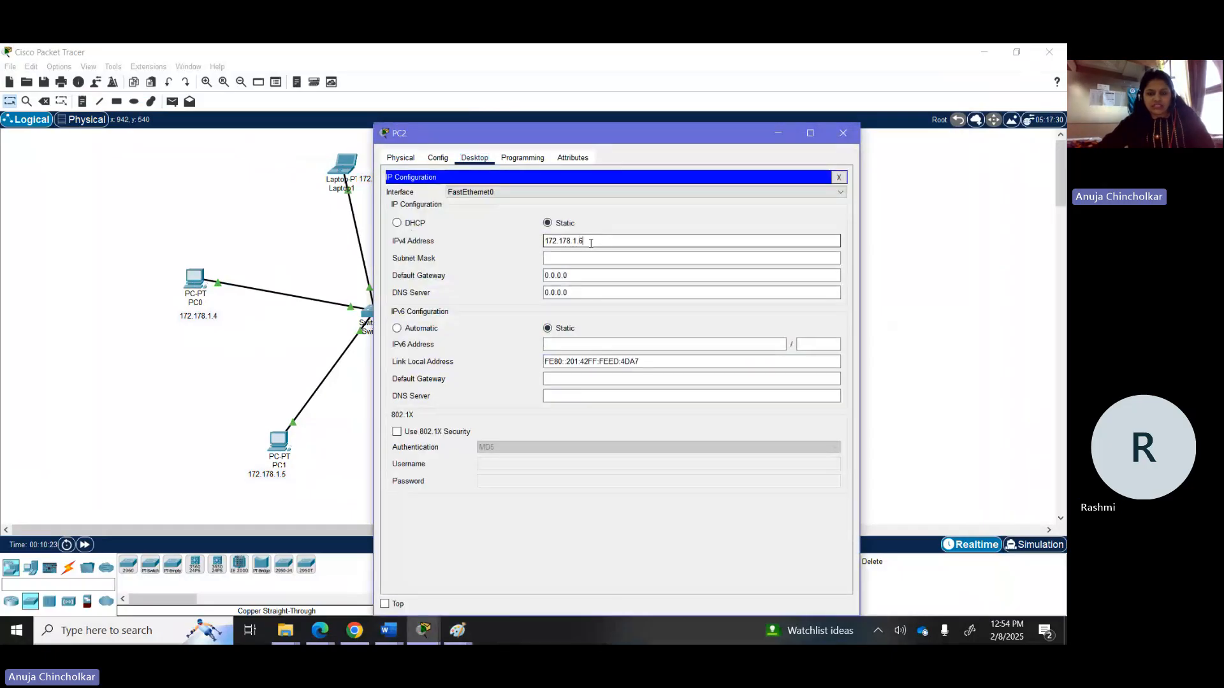
{"action": "left_click", "coordinate": [569, 258]}
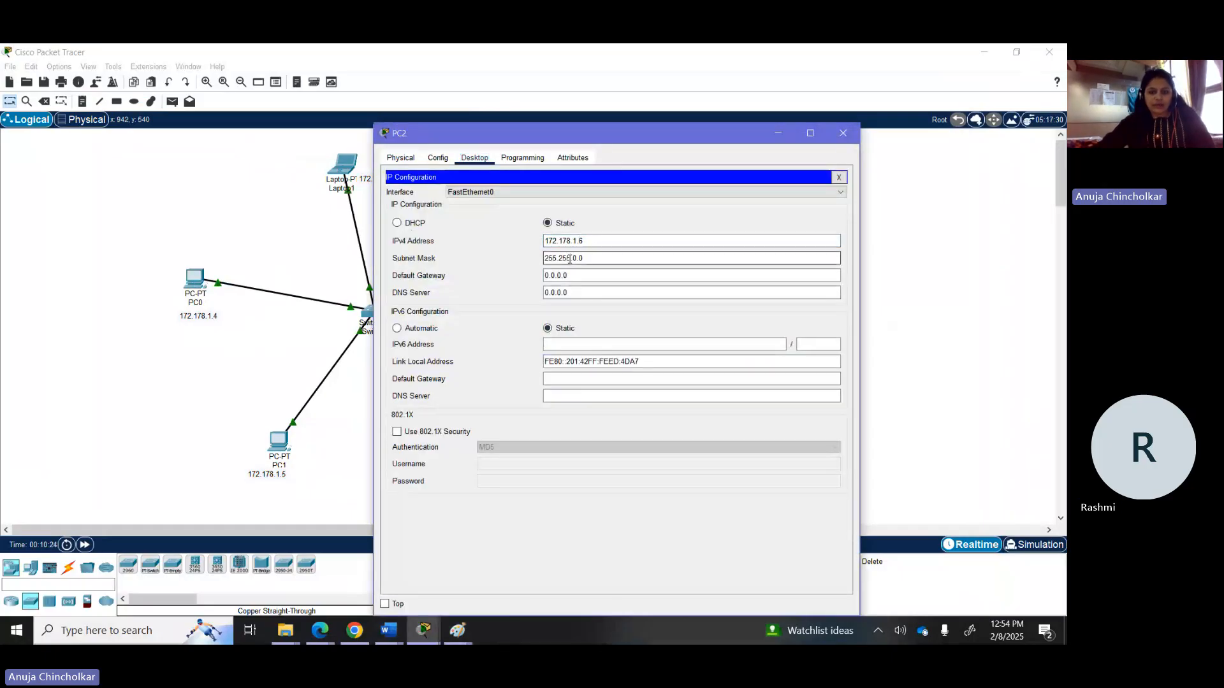
{"action": "left_click", "coordinate": [396, 242]}
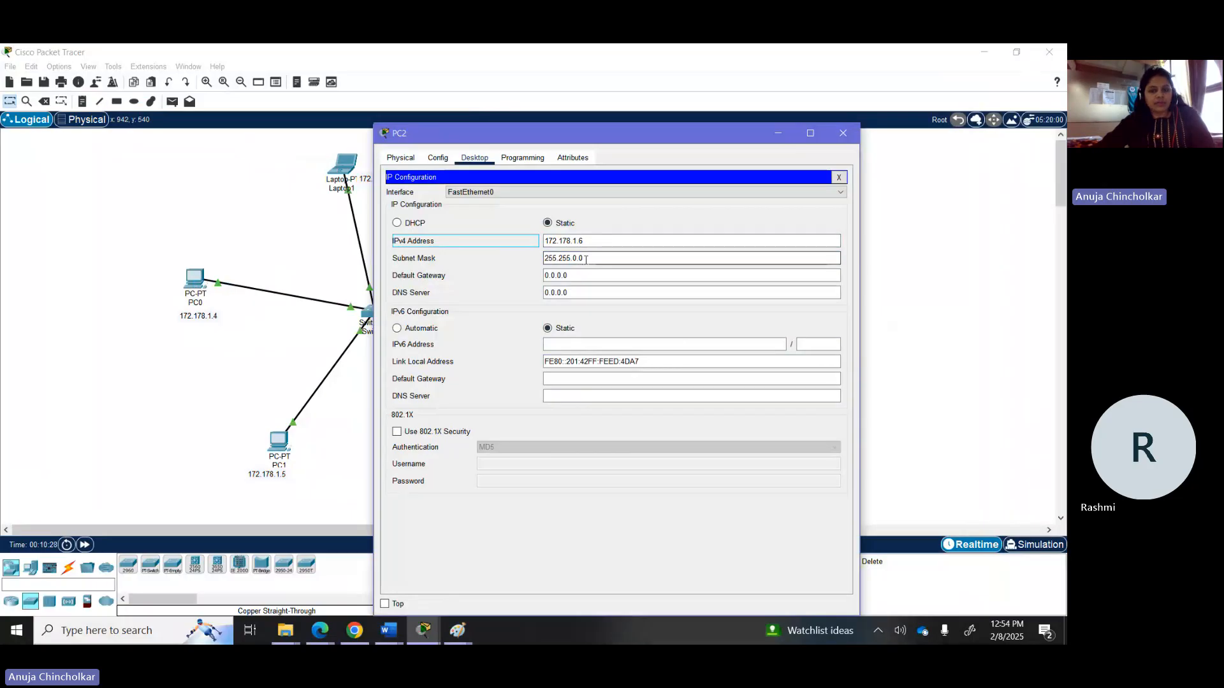
{"action": "left_click", "coordinate": [840, 134]}
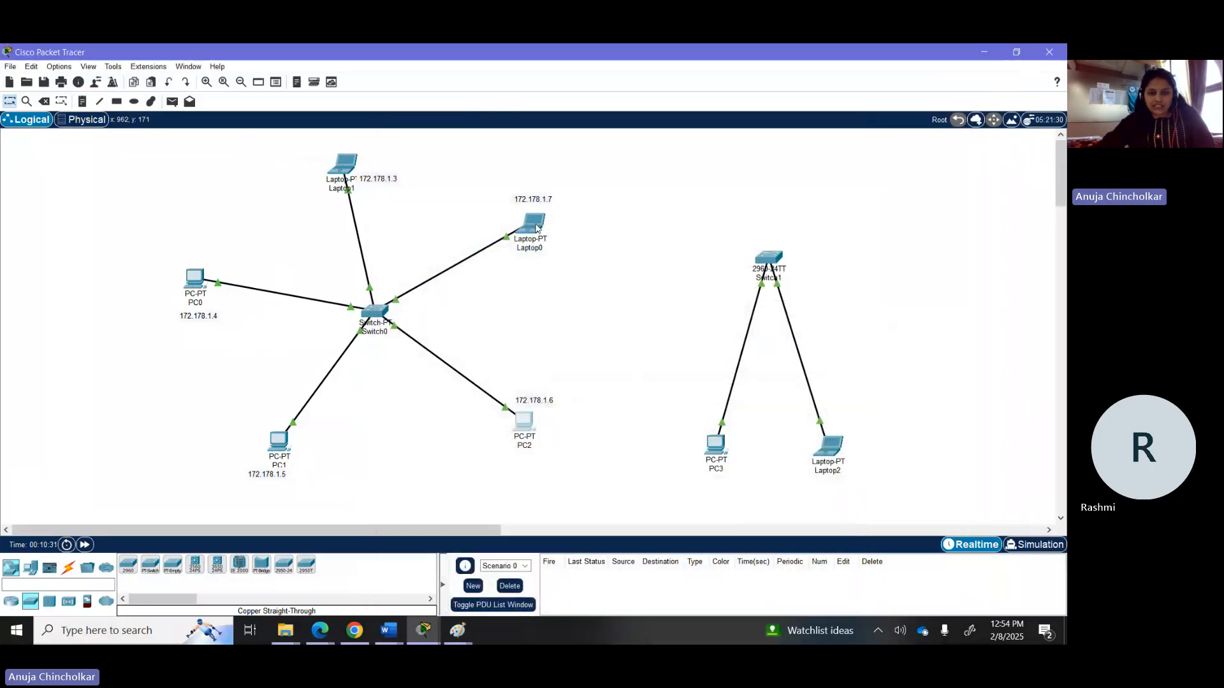
{"action": "left_click", "coordinate": [534, 225]}
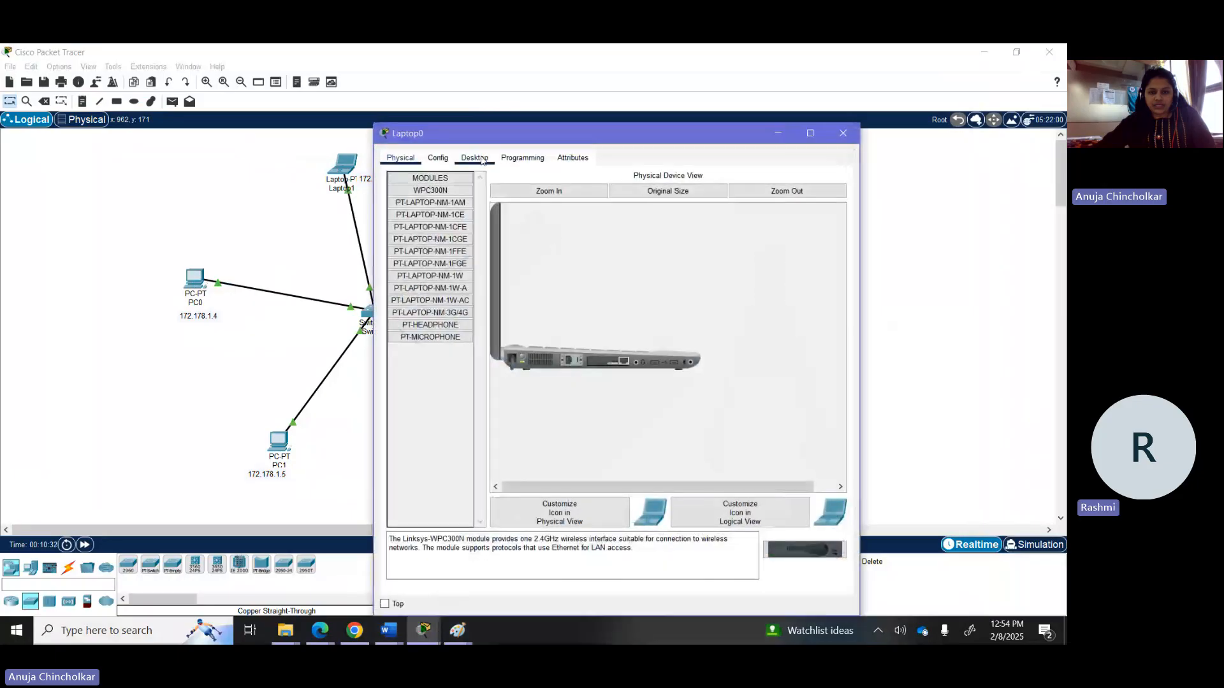
{"action": "left_click", "coordinate": [482, 161]}
{"action": "left_click", "coordinate": [439, 204]}
{"action": "left_click", "coordinate": [568, 240]}
{"action": "type", "text": "172.178.1.3"}
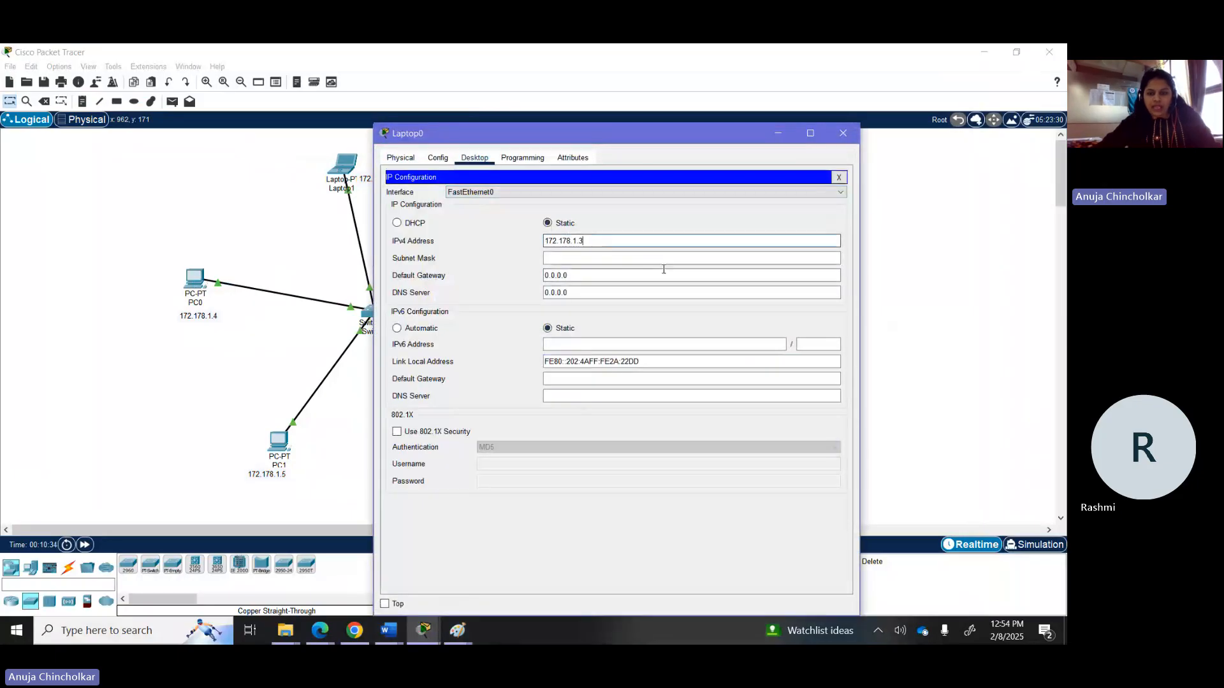
{"action": "key", "text": "BackSpace"}
{"action": "type", "text": "7"}
{"action": "left_click", "coordinate": [597, 262]}
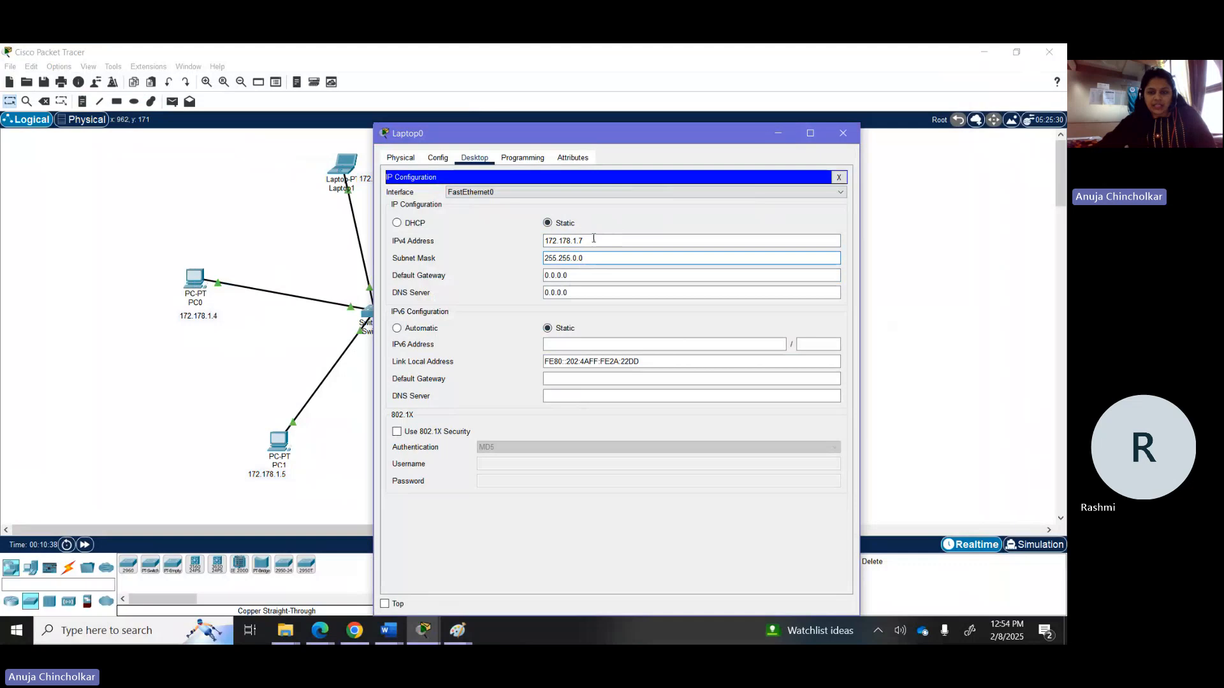
{"action": "left_click", "coordinate": [592, 240]}
{"action": "key", "text": "BackSpace"}
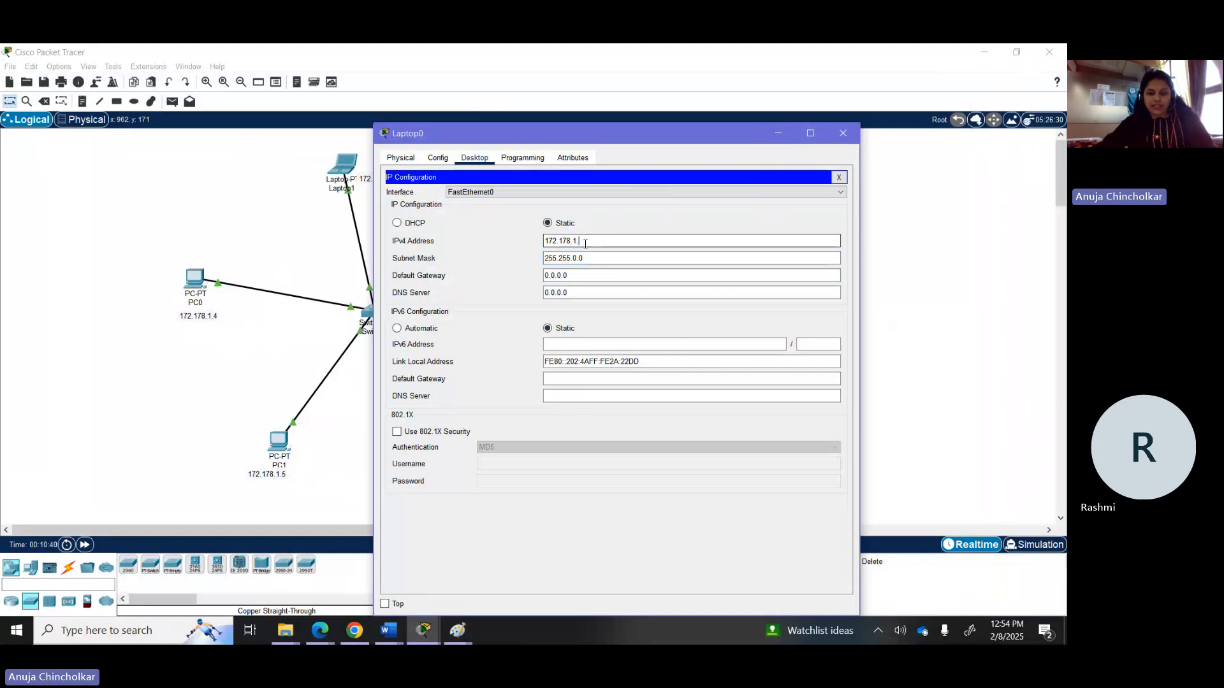
{"action": "left_click", "coordinate": [843, 134]}
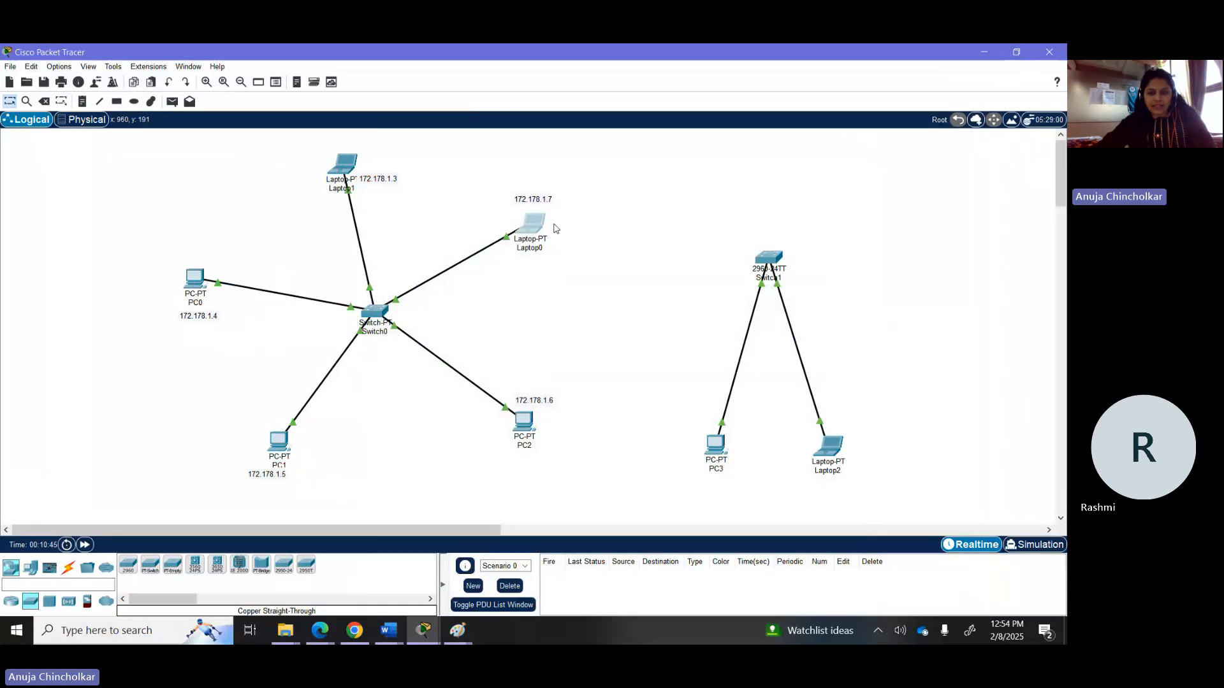
Configure Laptop0 with the static IPv4 address 172.178.1.7 and subnet mask 255.255.0.0, and shift PC2 slightly to the left
{"action": "left_click", "coordinate": [533, 223]}
{"action": "left_click", "coordinate": [437, 203]}
{"action": "left_click", "coordinate": [561, 241]}
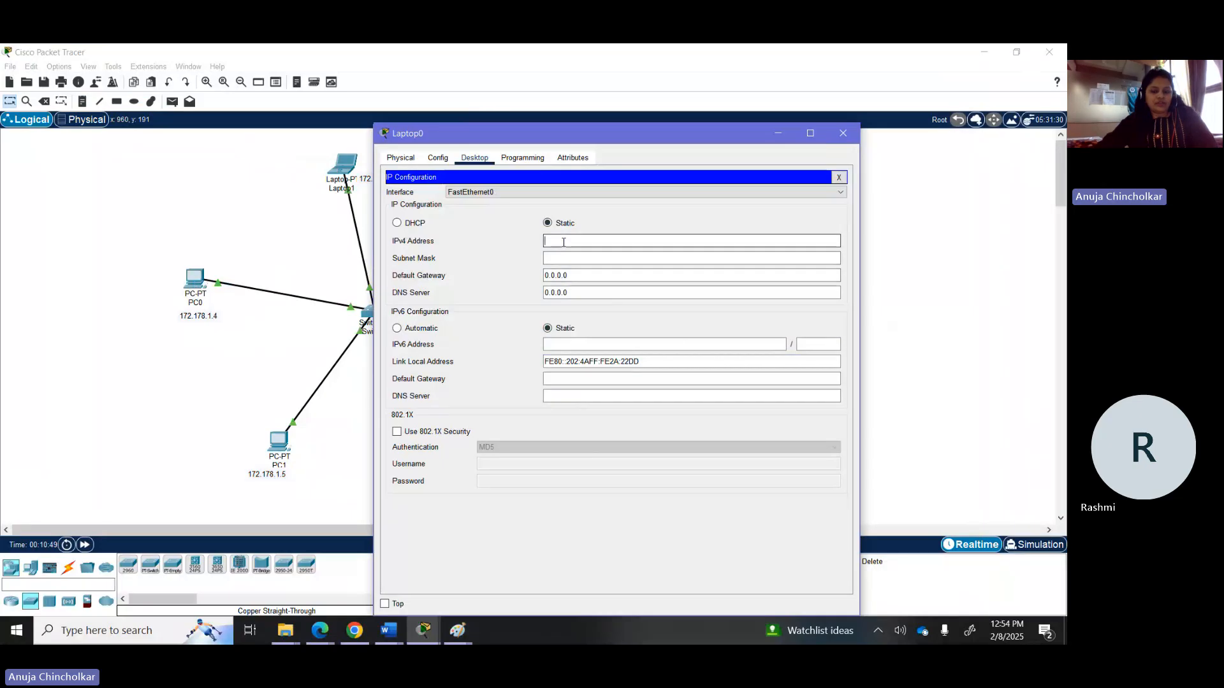
{"action": "type", "text": "172.178.1.7"}
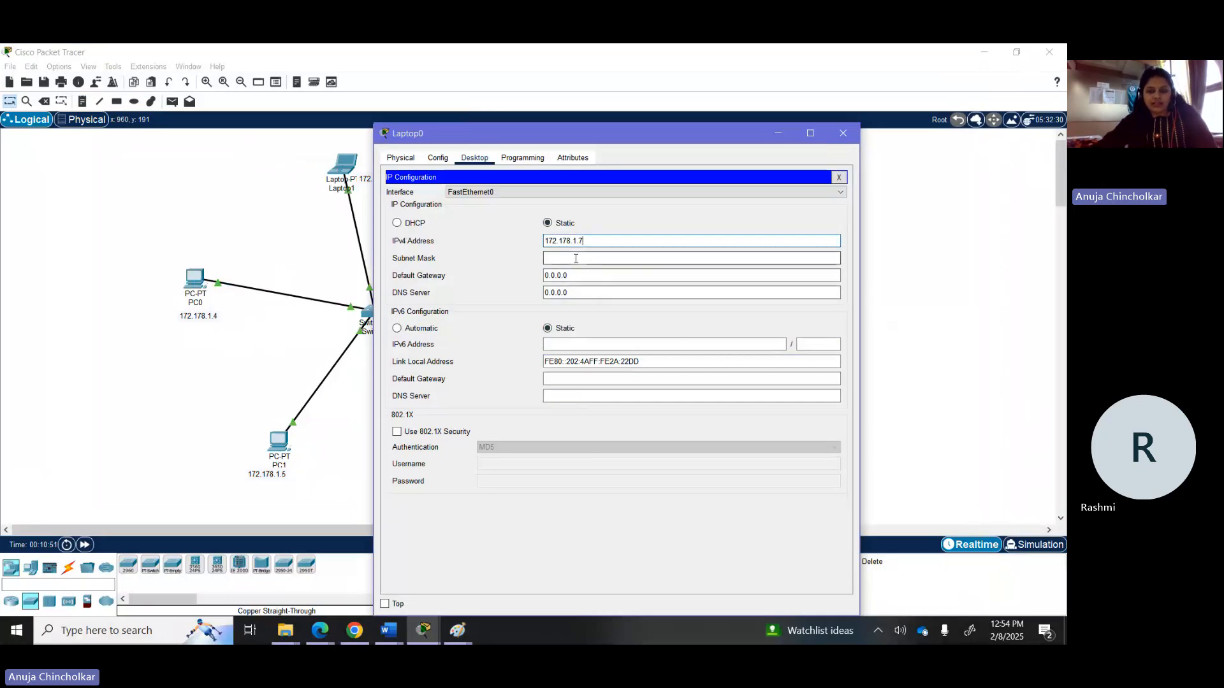
{"action": "left_click", "coordinate": [576, 259]}
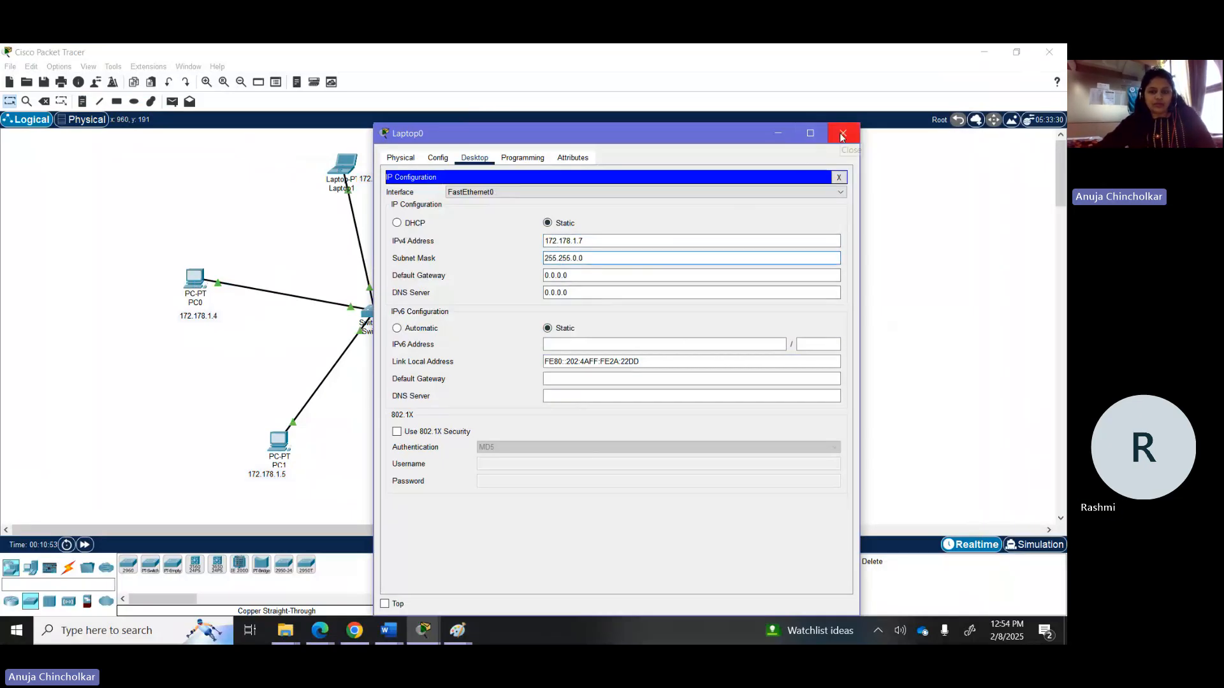
{"action": "left_click", "coordinate": [842, 135]}
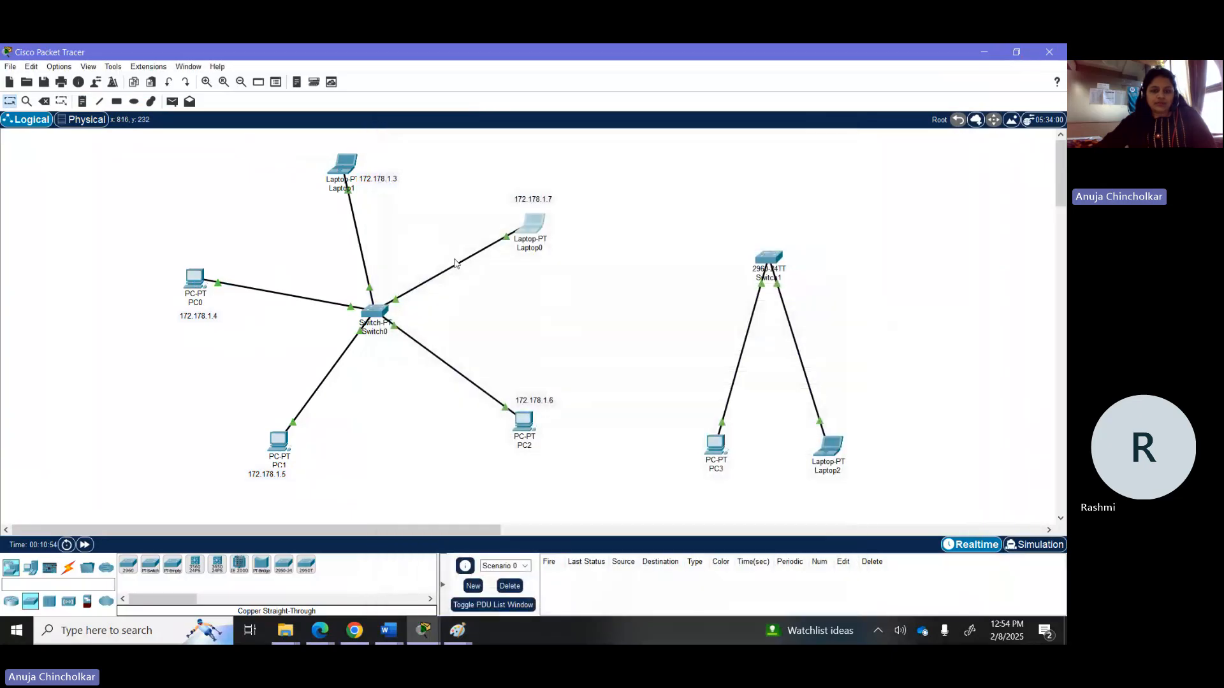
{"action": "left_click_drag", "start_coordinate": [524, 422], "coordinate": [514, 422]}
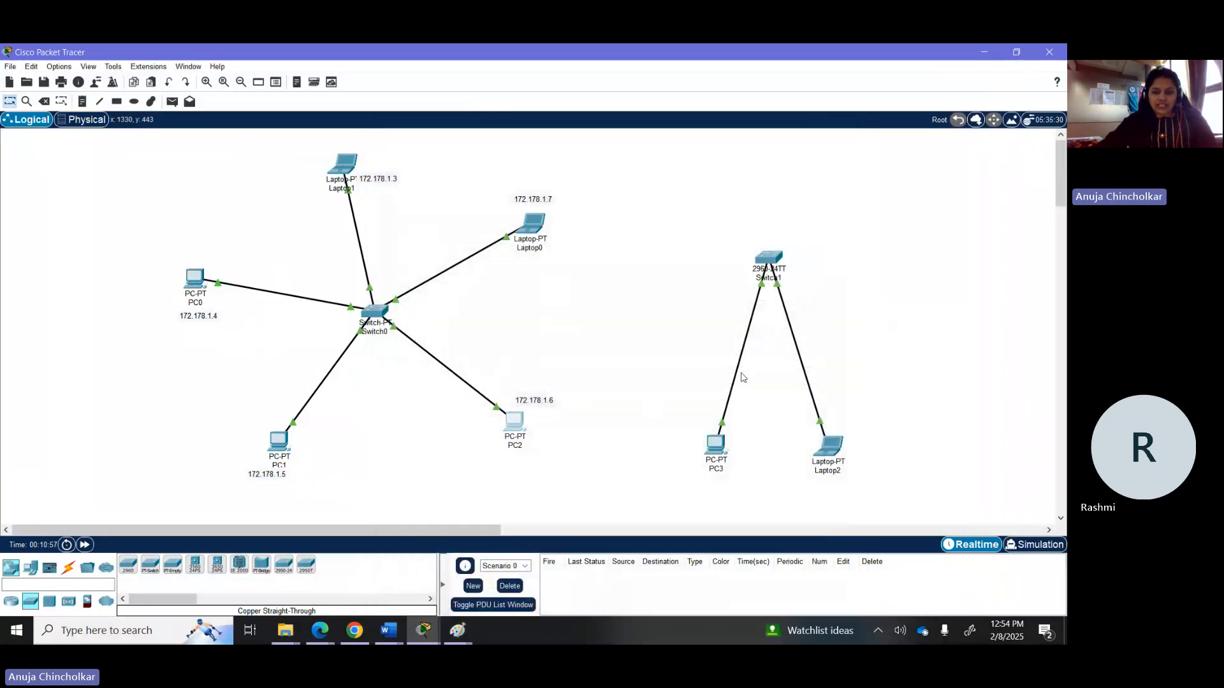
Send a simple PDU from PC0 to Laptop0
{"action": "left_click", "coordinate": [172, 101]}
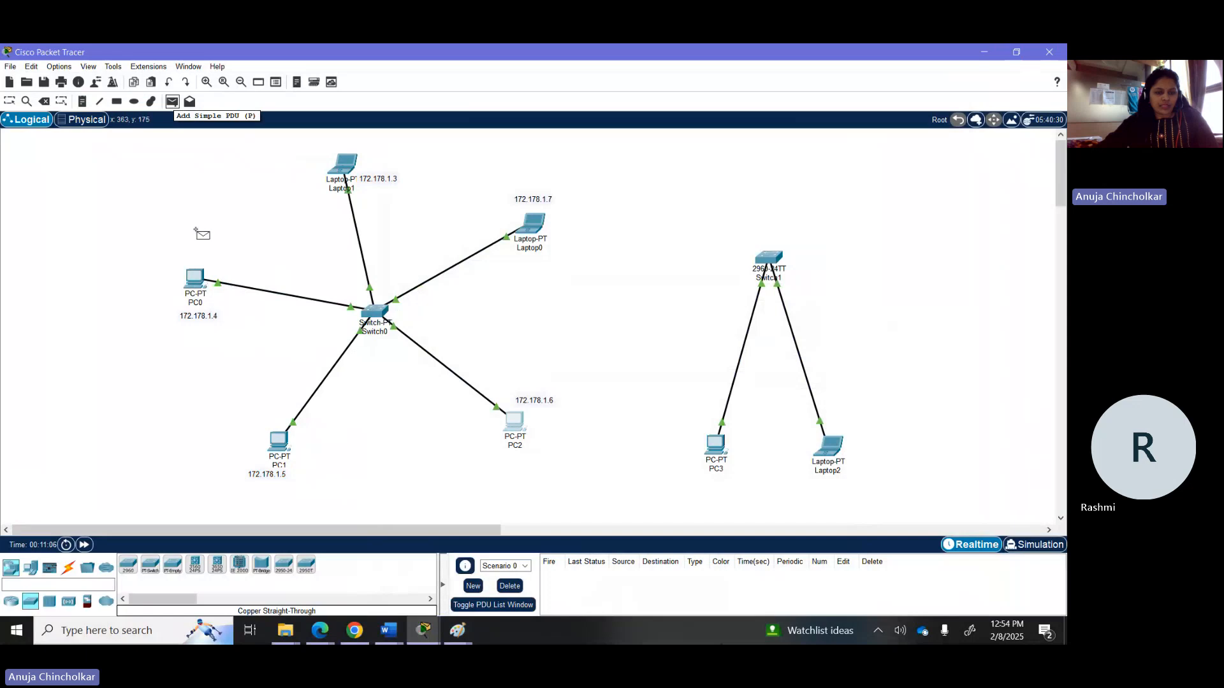
{"action": "left_click", "coordinate": [188, 276]}
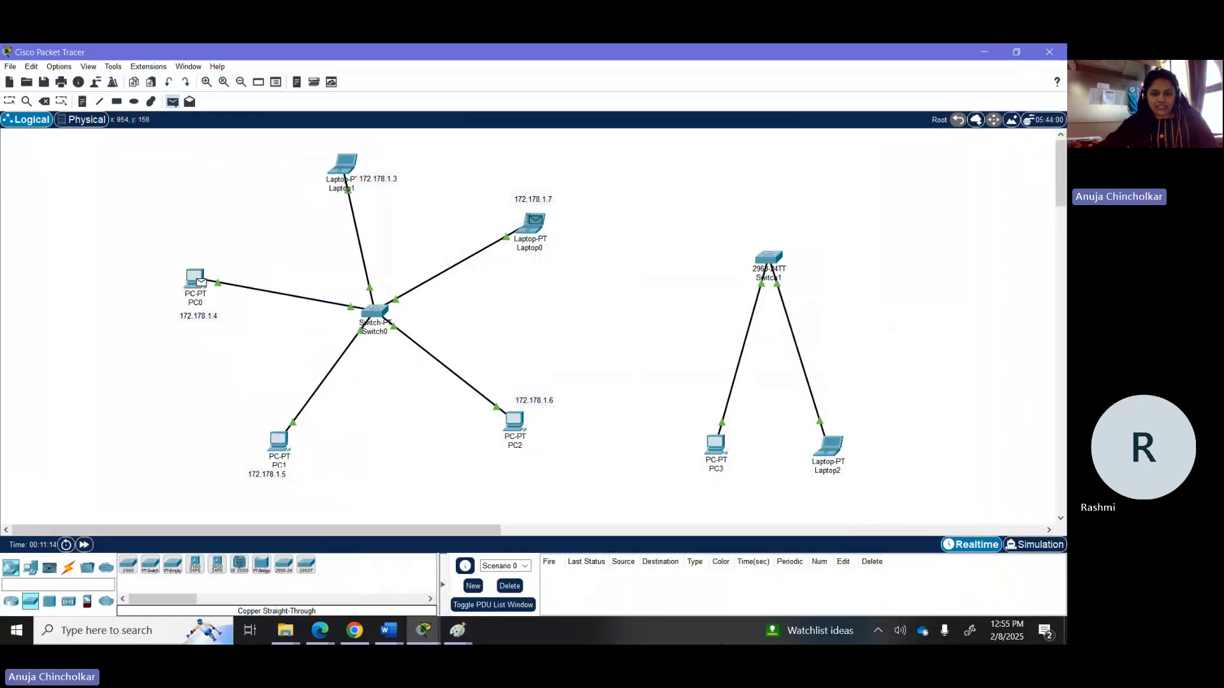
{"action": "left_click", "coordinate": [533, 222]}
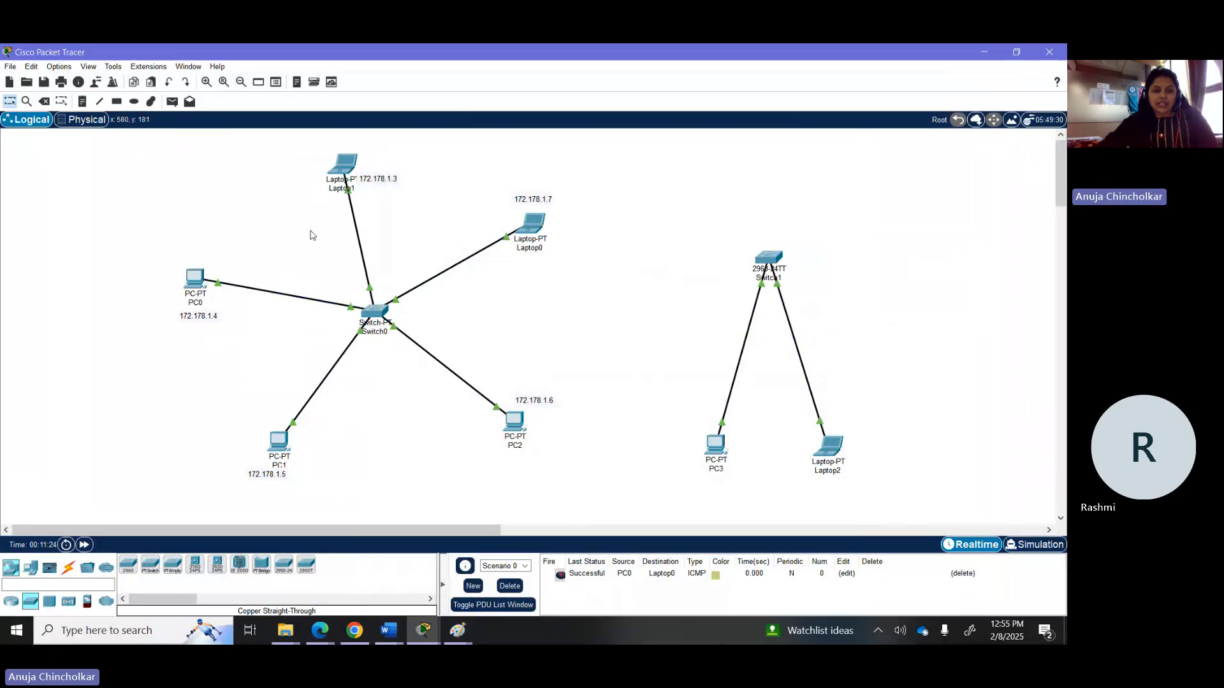
{"action": "left_click", "coordinate": [196, 279]}
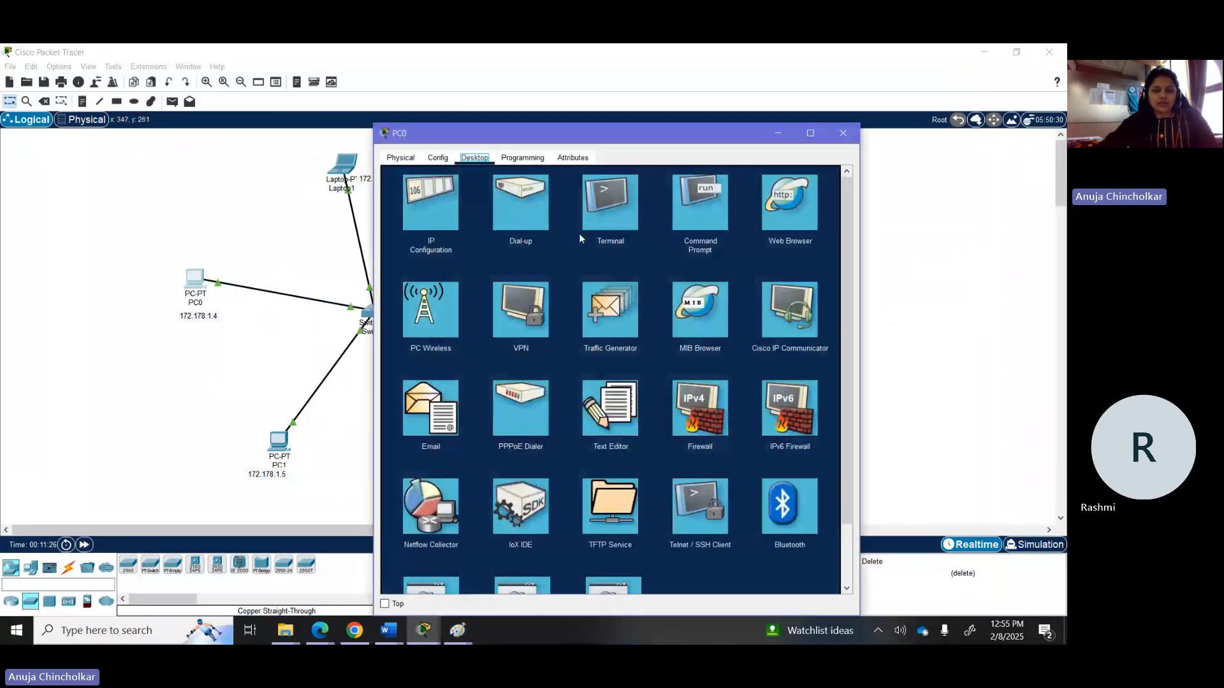
{"action": "left_click", "coordinate": [583, 226]}
{"action": "left_click", "coordinate": [839, 136]}
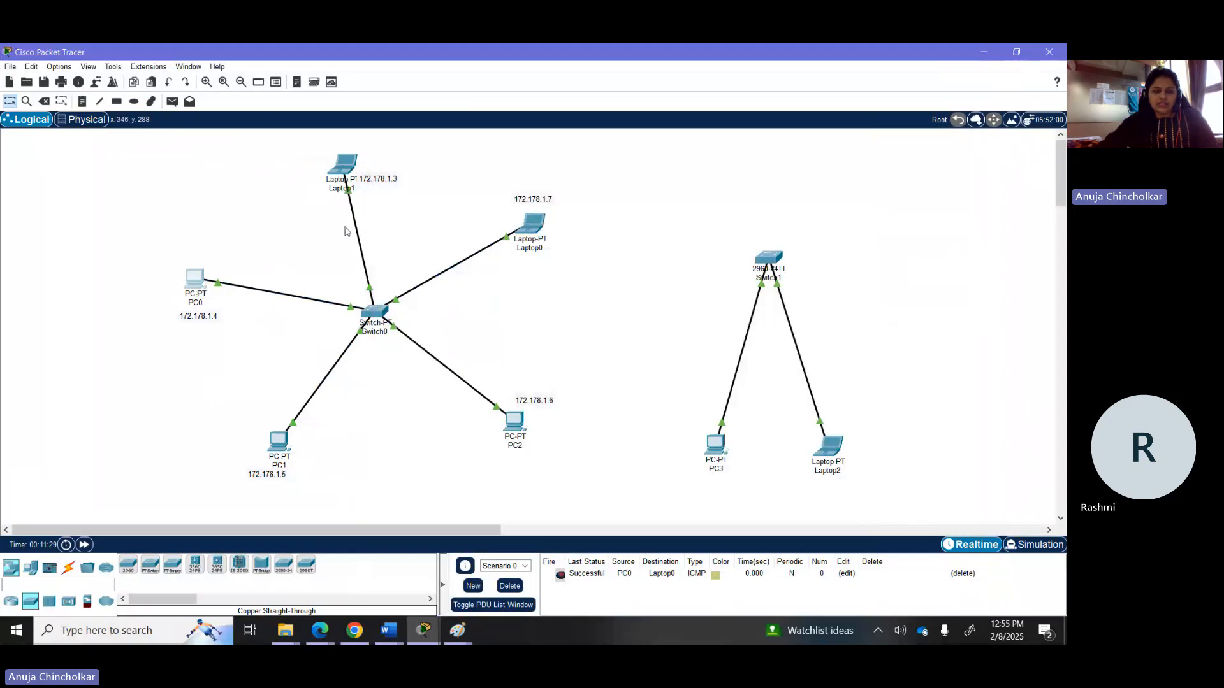
Ping 172.178.1.7 from PC0's command prompt with the topology kept in view, and highlight the packet loss figure in the statistics
{"action": "left_click", "coordinate": [195, 280]}
{"action": "left_click", "coordinate": [698, 199]}
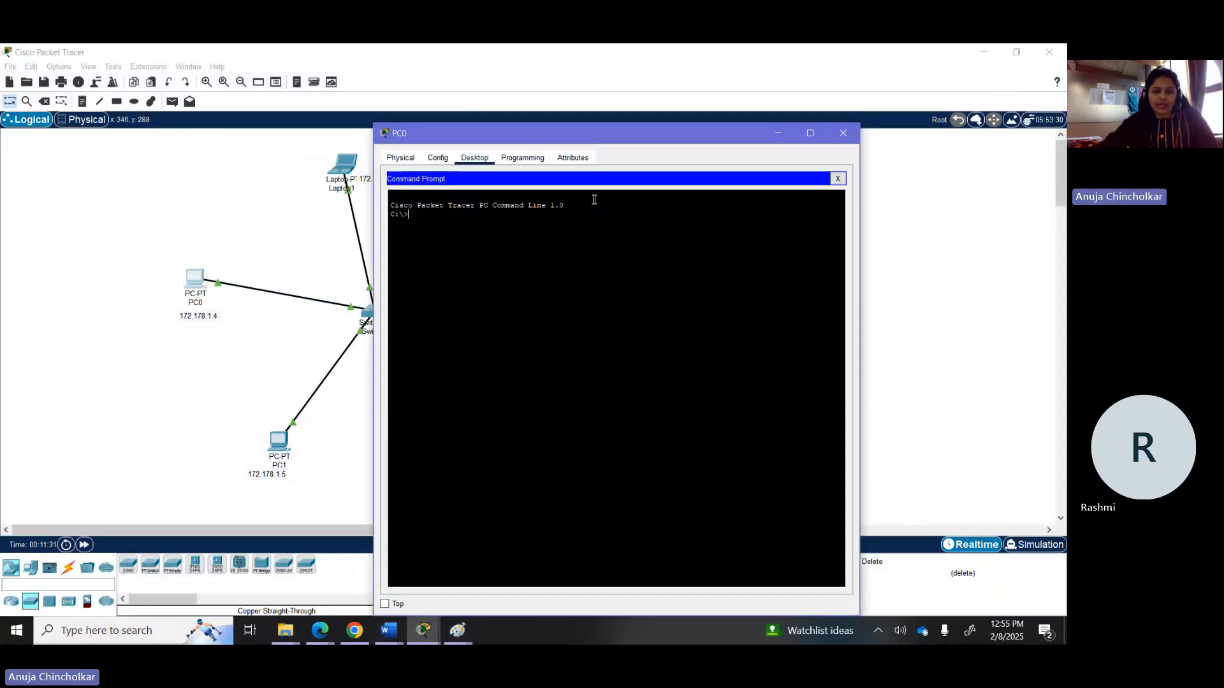
{"action": "type", "text": "PING"}
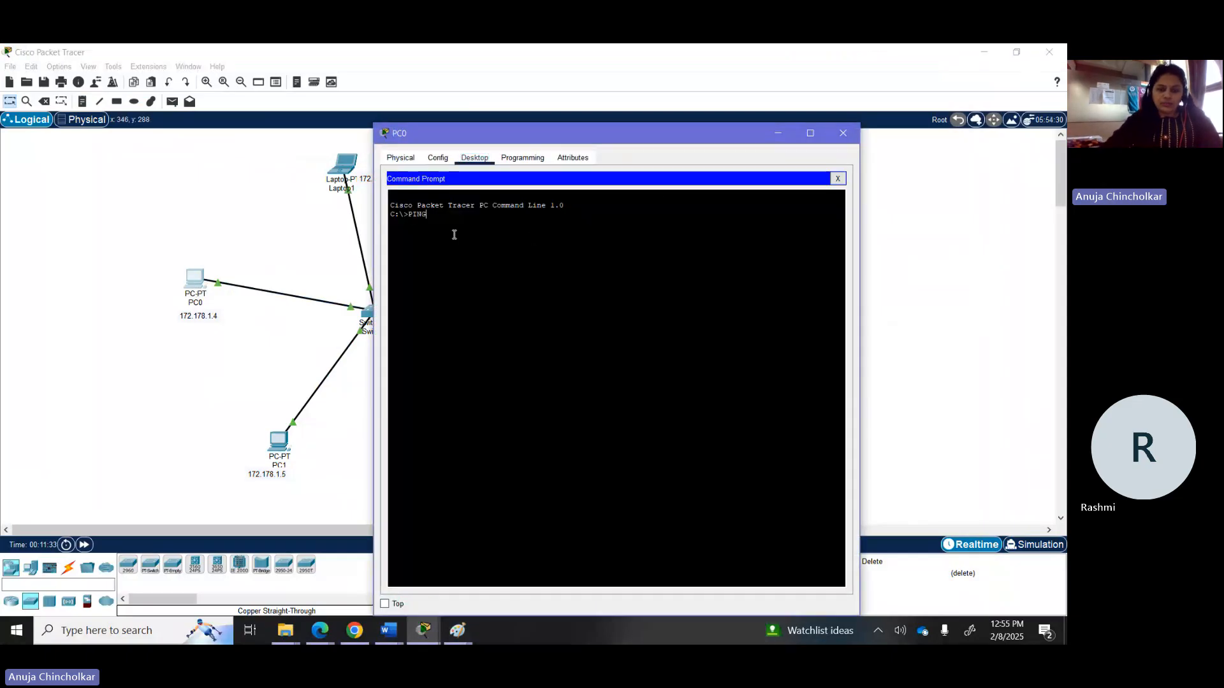
{"action": "type", "text": " 17"}
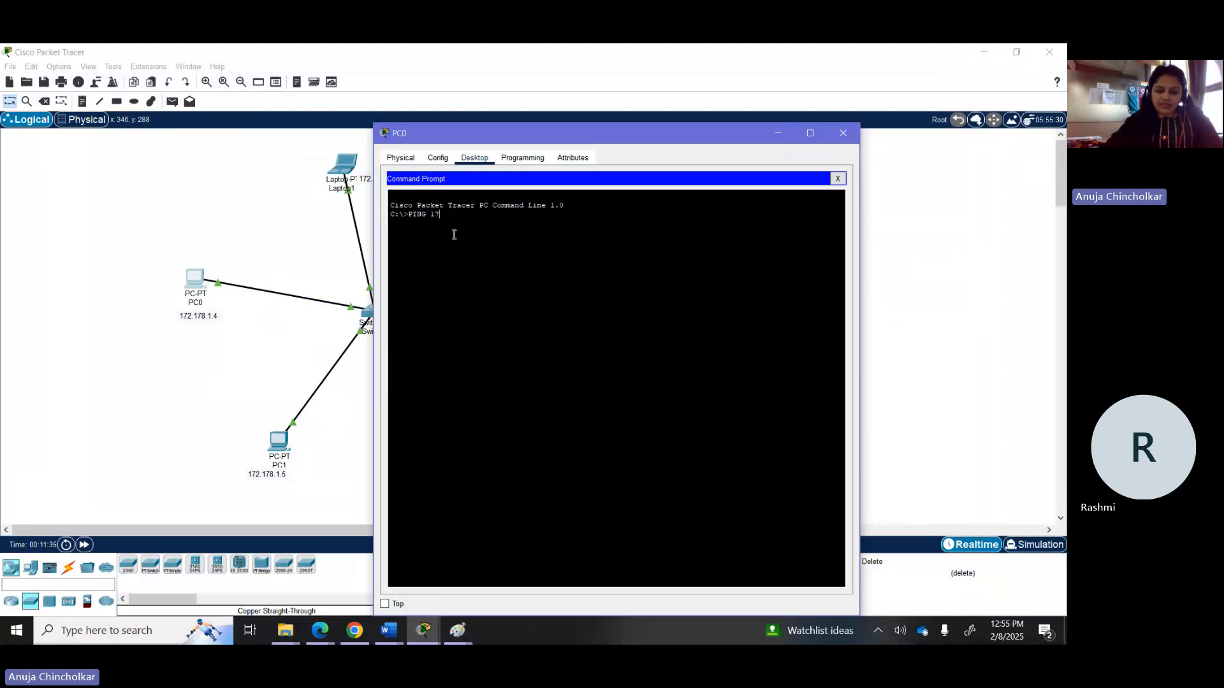
{"action": "type", "text": "2.178."}
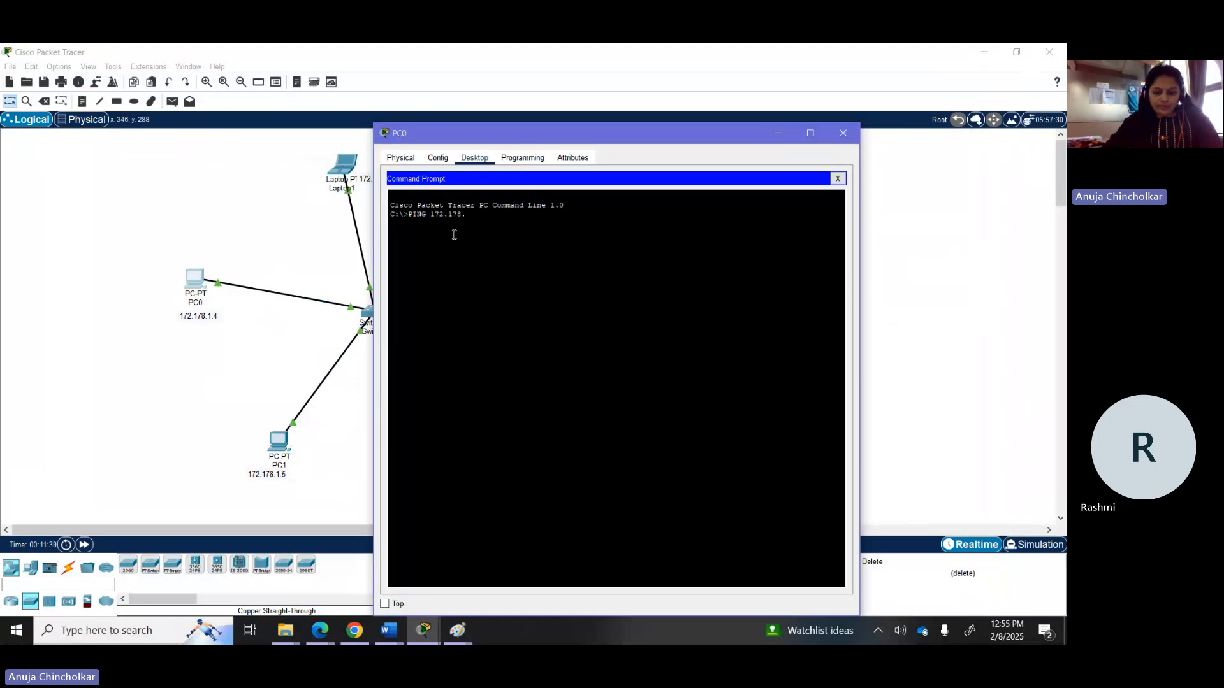
{"action": "type", "text": "1.7"}
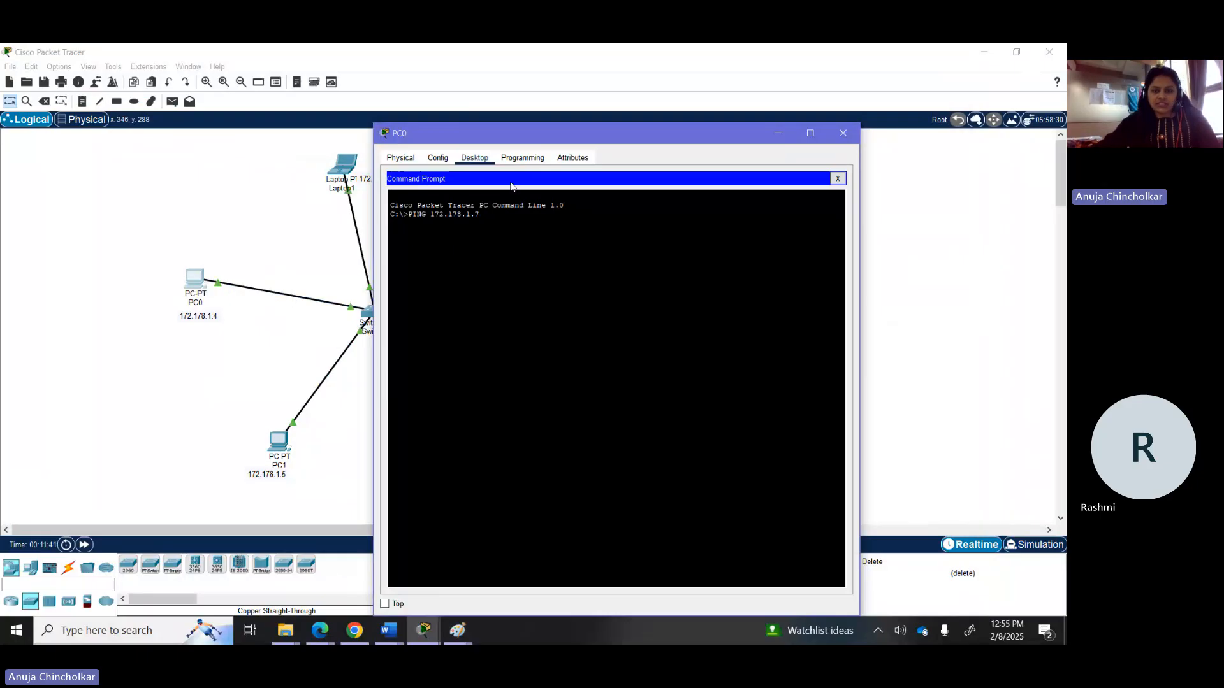
{"action": "left_click_drag", "start_coordinate": [515, 134], "coordinate": [702, 137]}
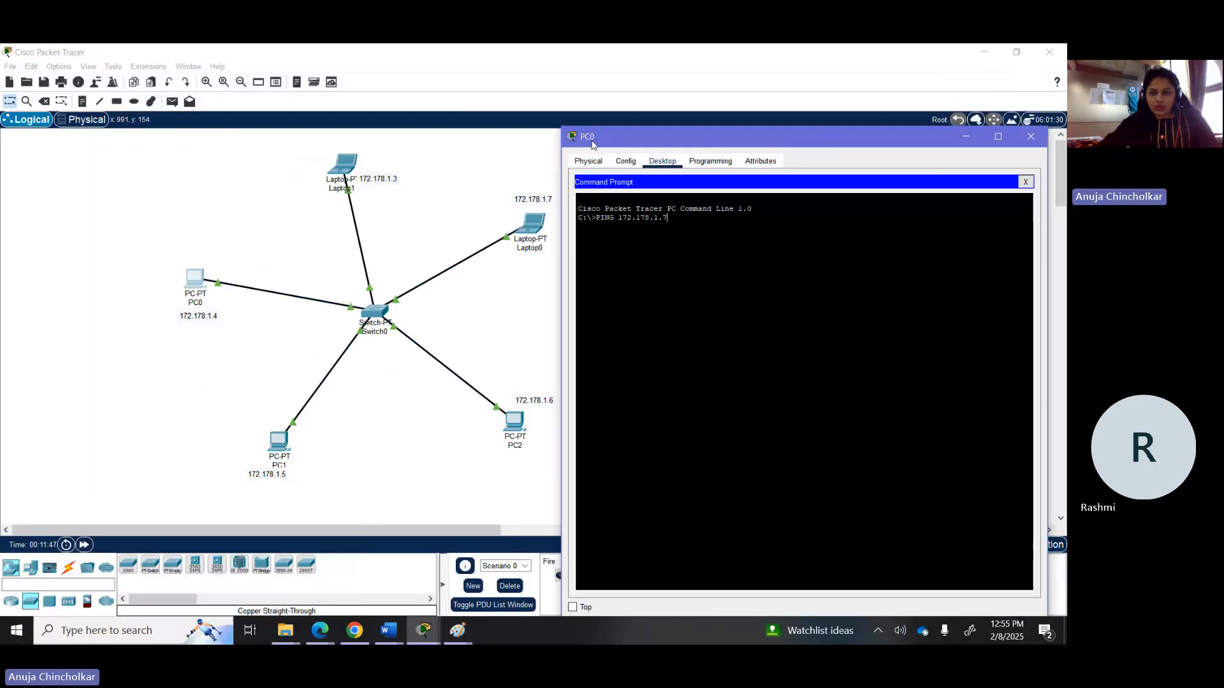
{"action": "key", "text": "Return"}
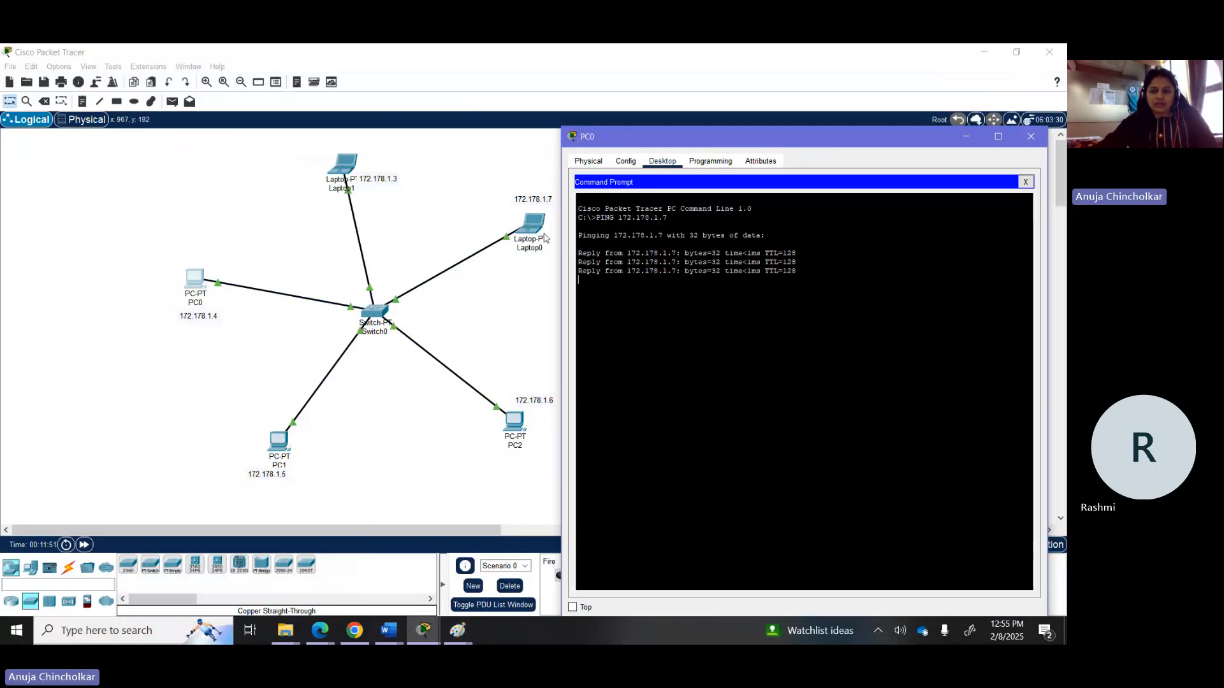
{"action": "left_click_drag", "start_coordinate": [786, 306], "coordinate": [828, 307]}
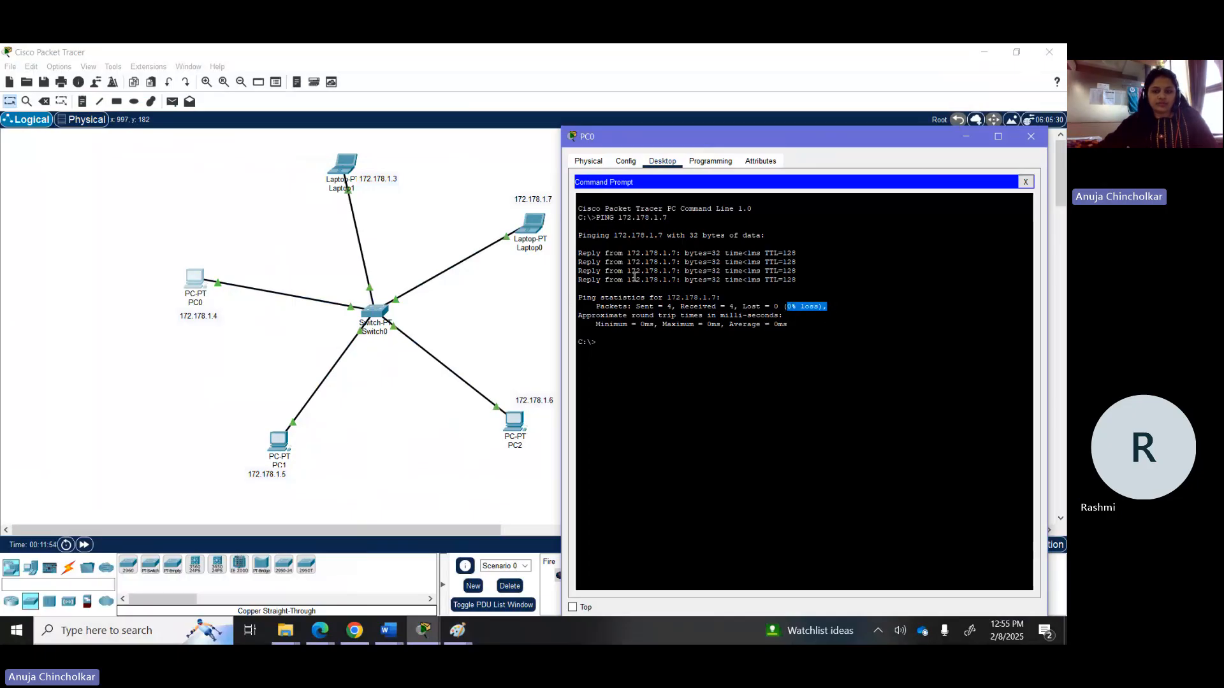
Highlight the four reply lines in PC0's ping output, and close the PC0 window
{"action": "left_click_drag", "start_coordinate": [582, 253], "coordinate": [814, 282]}
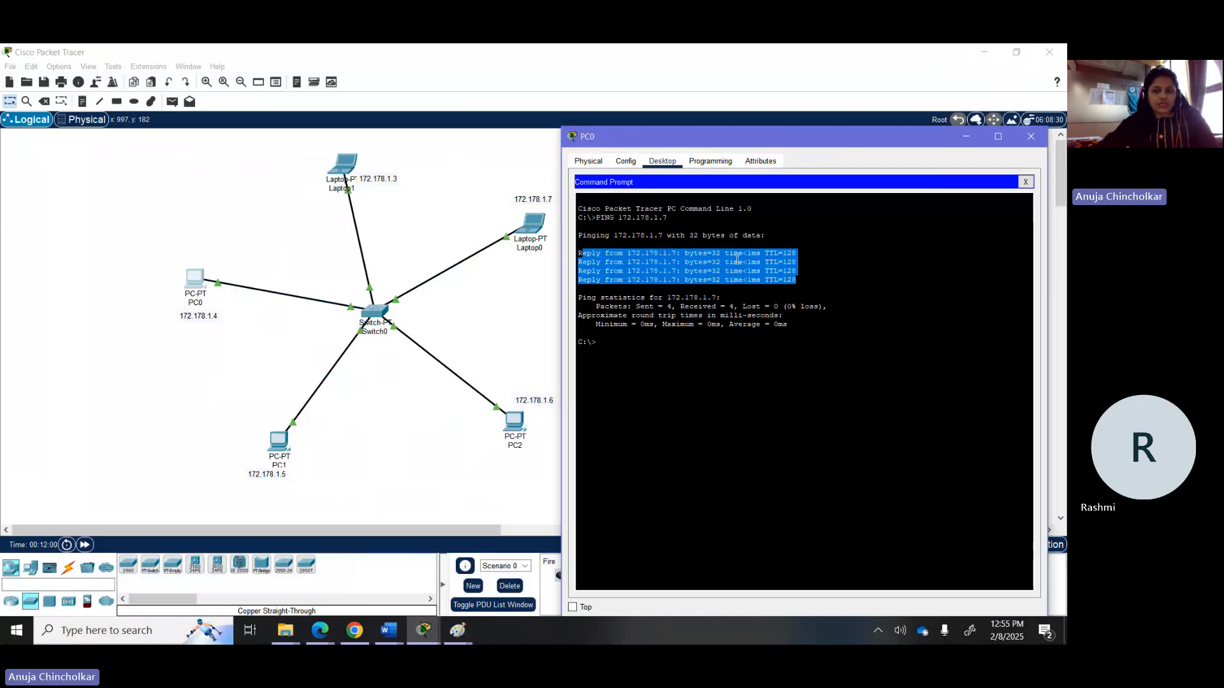
{"action": "left_click", "coordinate": [795, 275]}
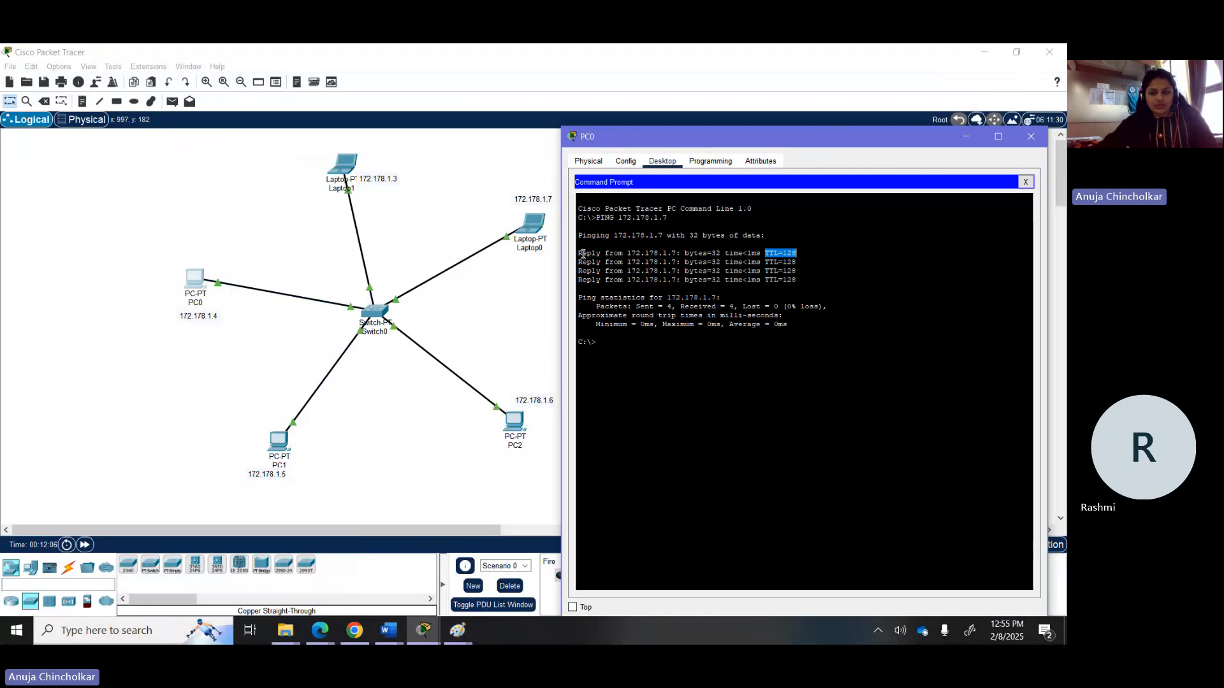
{"action": "left_click_drag", "start_coordinate": [579, 255], "coordinate": [822, 285]}
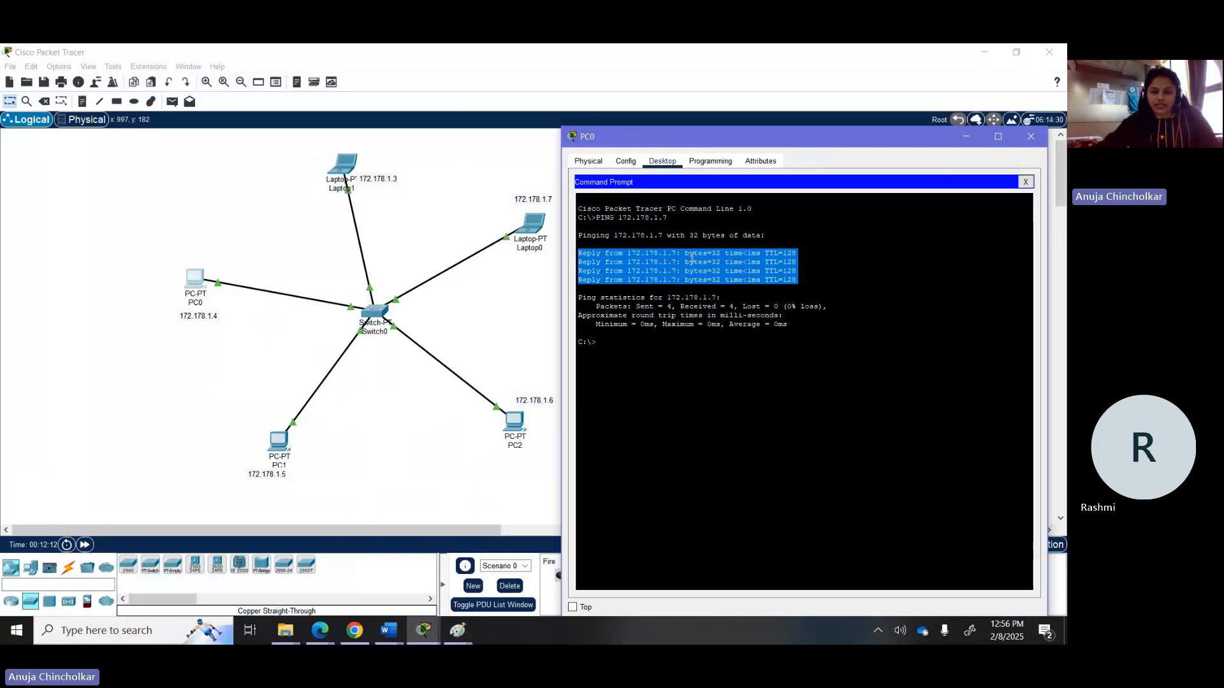
{"action": "left_click", "coordinate": [1032, 135]}
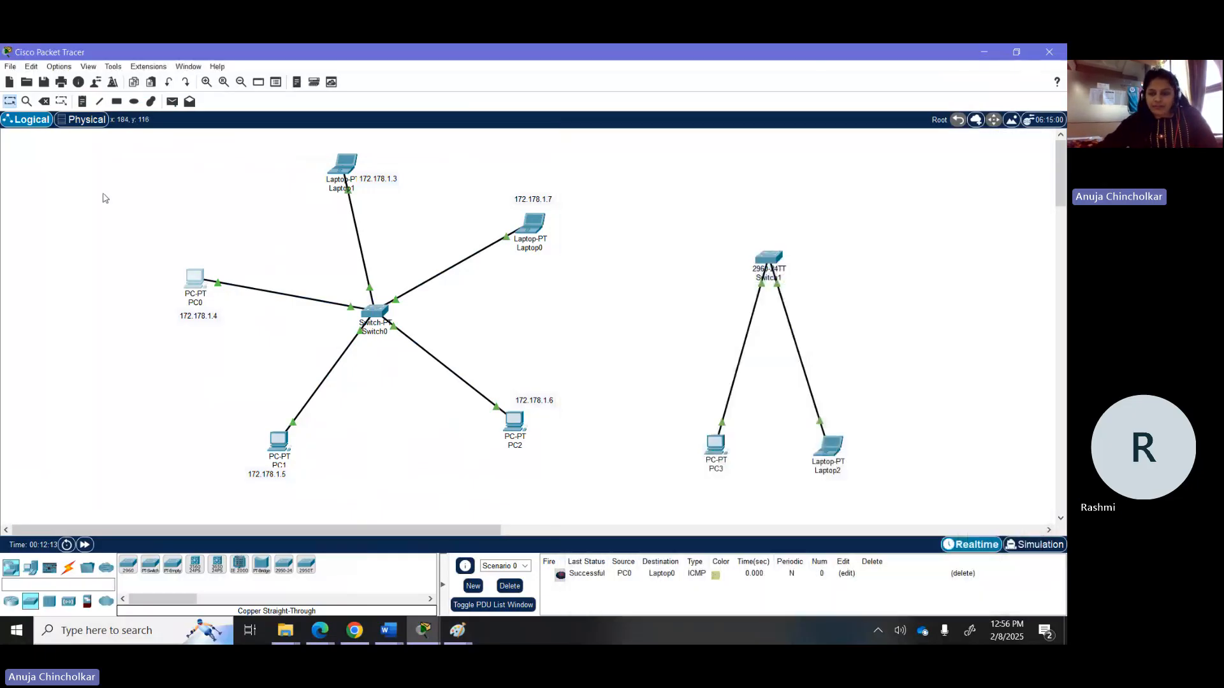
Switch to simulation mode, and add the notes SOURCE below PC0's IP label and DESTINATION above Laptop0's IP label
{"action": "left_click", "coordinate": [1026, 547]}
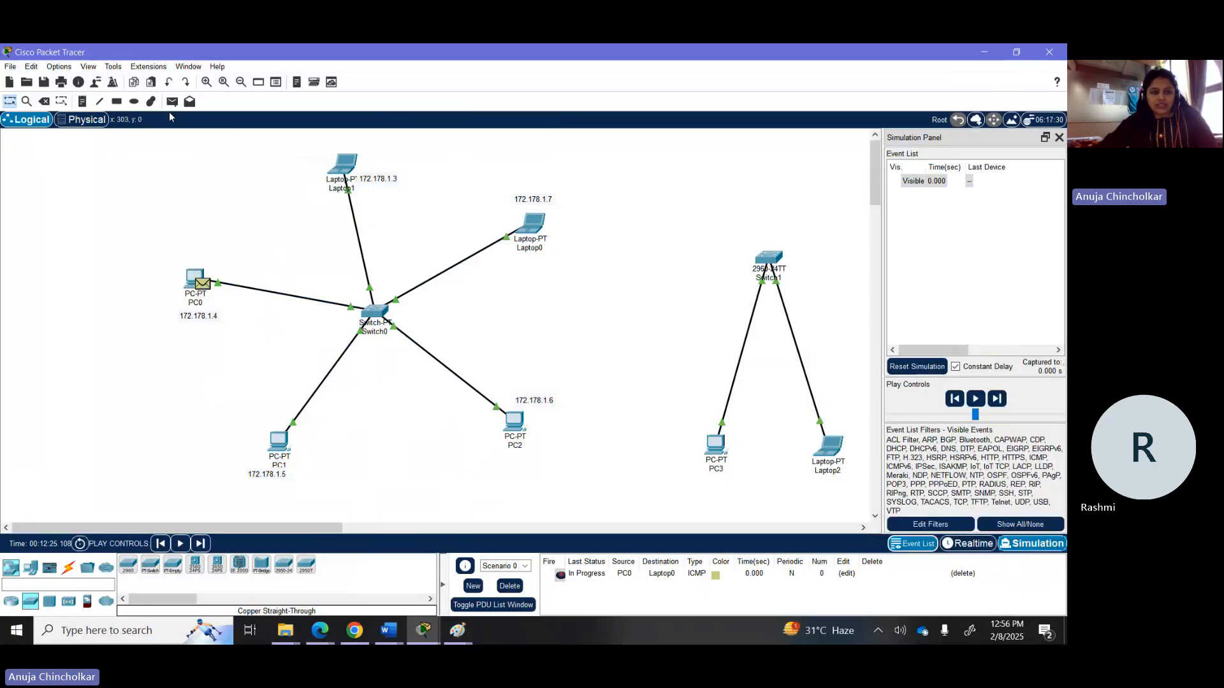
{"action": "left_click", "coordinate": [82, 102]}
{"action": "left_click", "coordinate": [180, 339]}
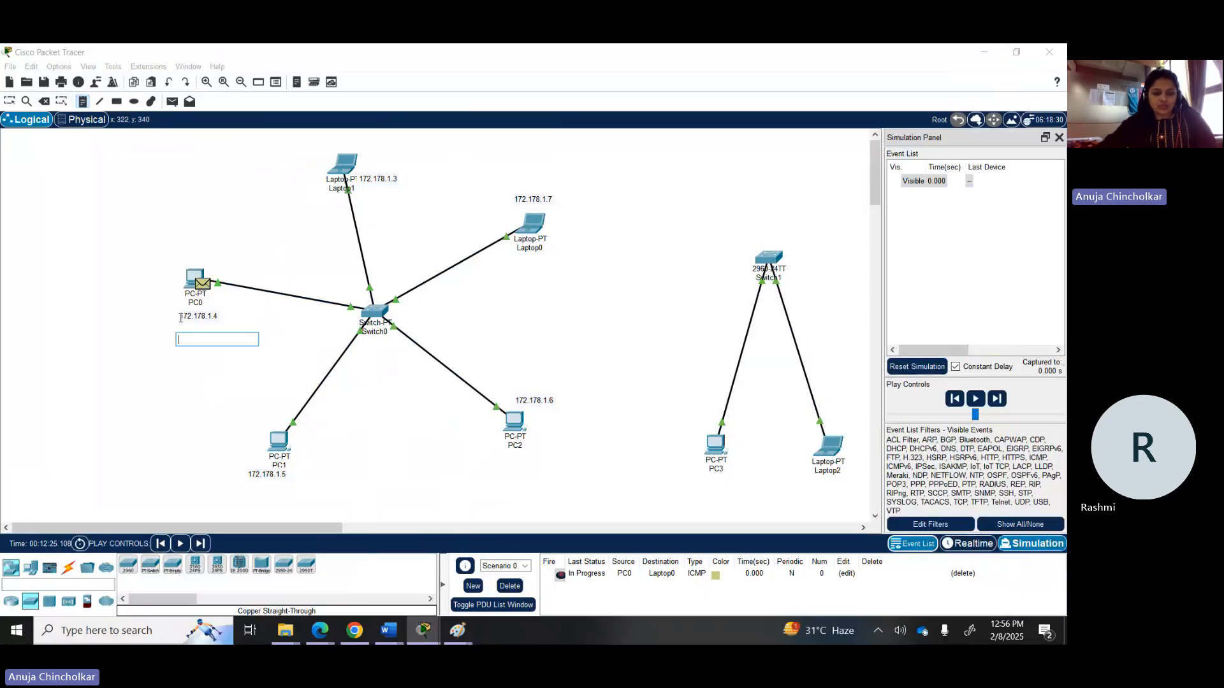
{"action": "type", "text": "SOURCE"}
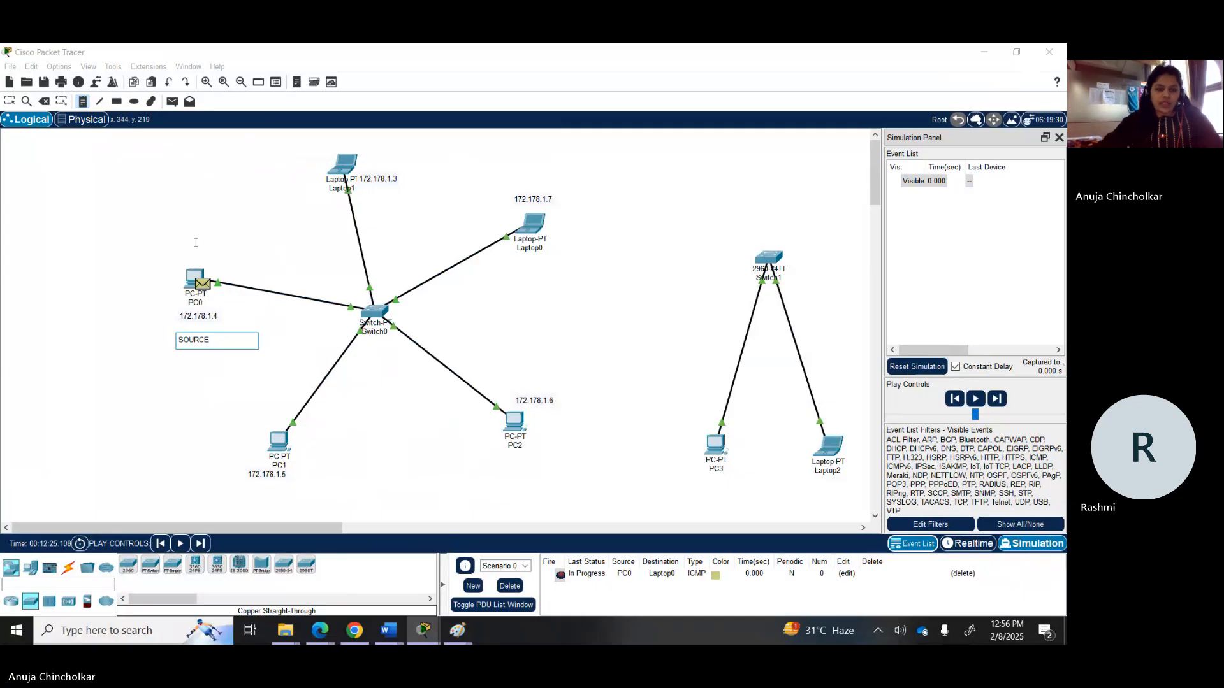
{"action": "left_click", "coordinate": [517, 184]}
{"action": "type", "text": "DE"}
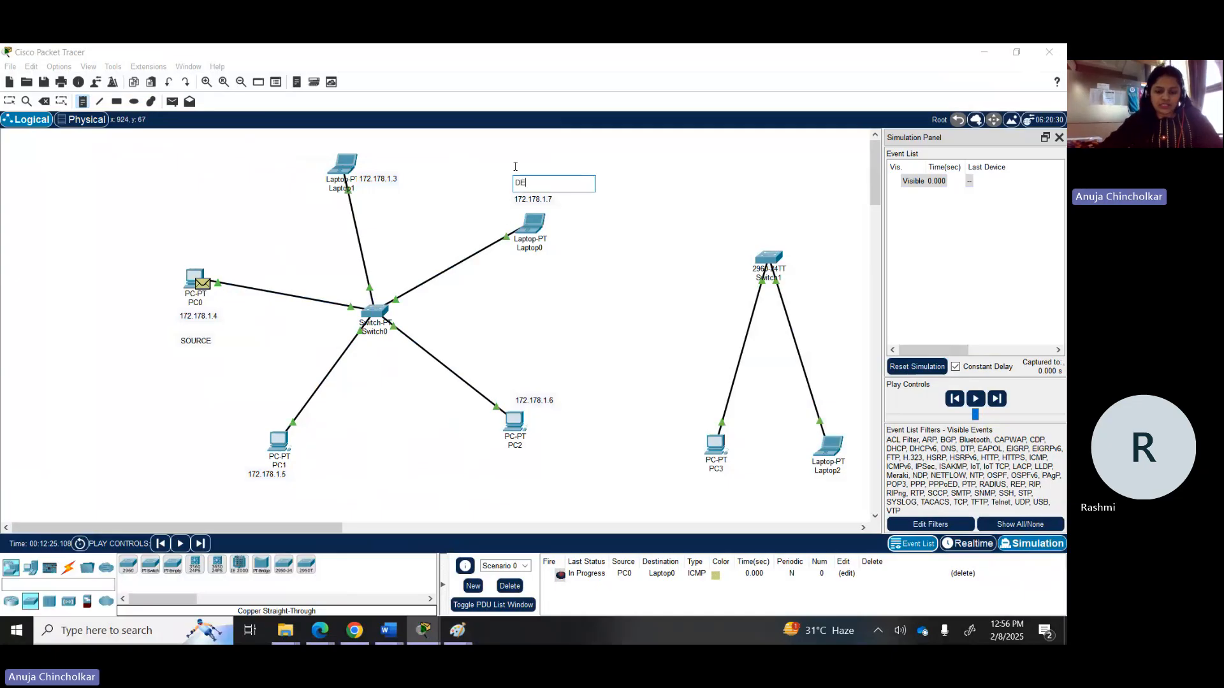
{"action": "type", "text": "STINATION"}
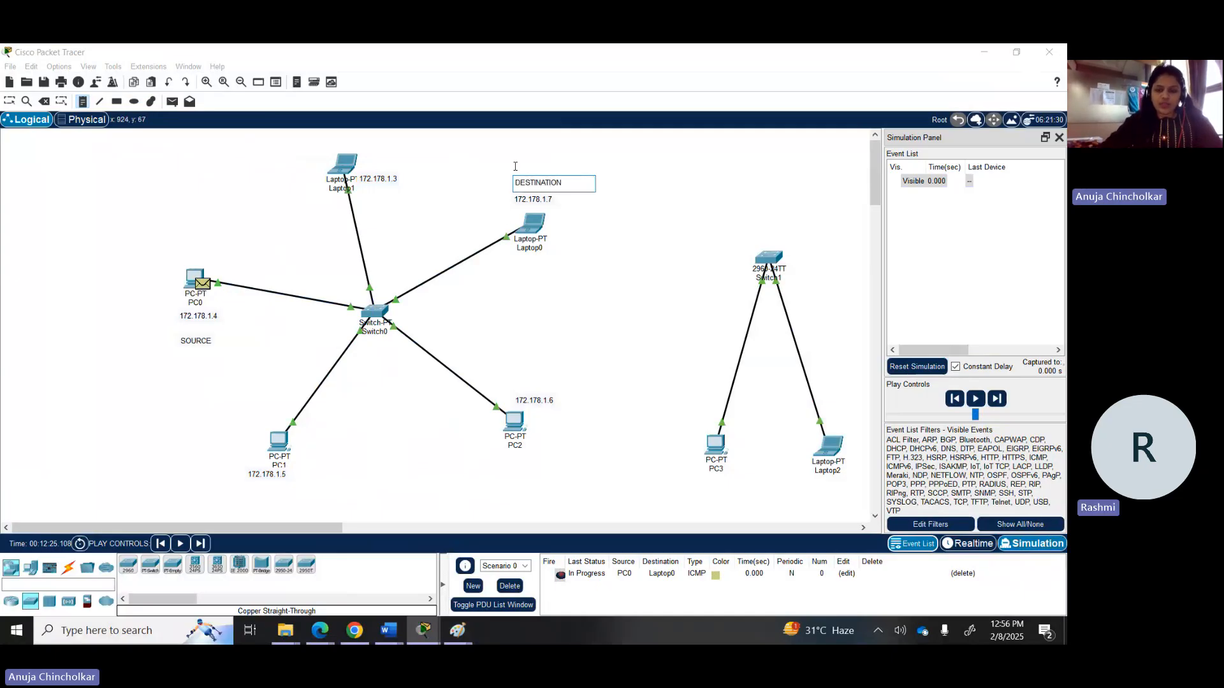
Play the simulation of the PDU from PC0 to Laptop0, pause it to raise the playback speed, and resume
{"action": "left_click", "coordinate": [975, 398]}
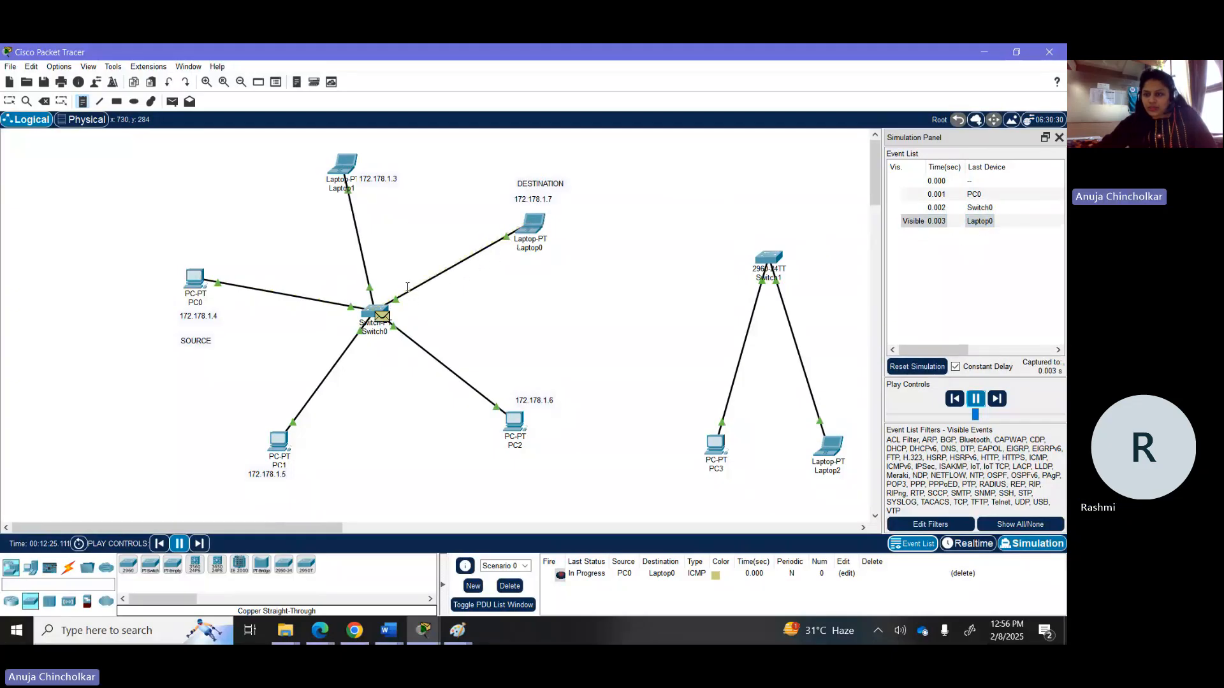
{"action": "left_click", "coordinate": [959, 224]}
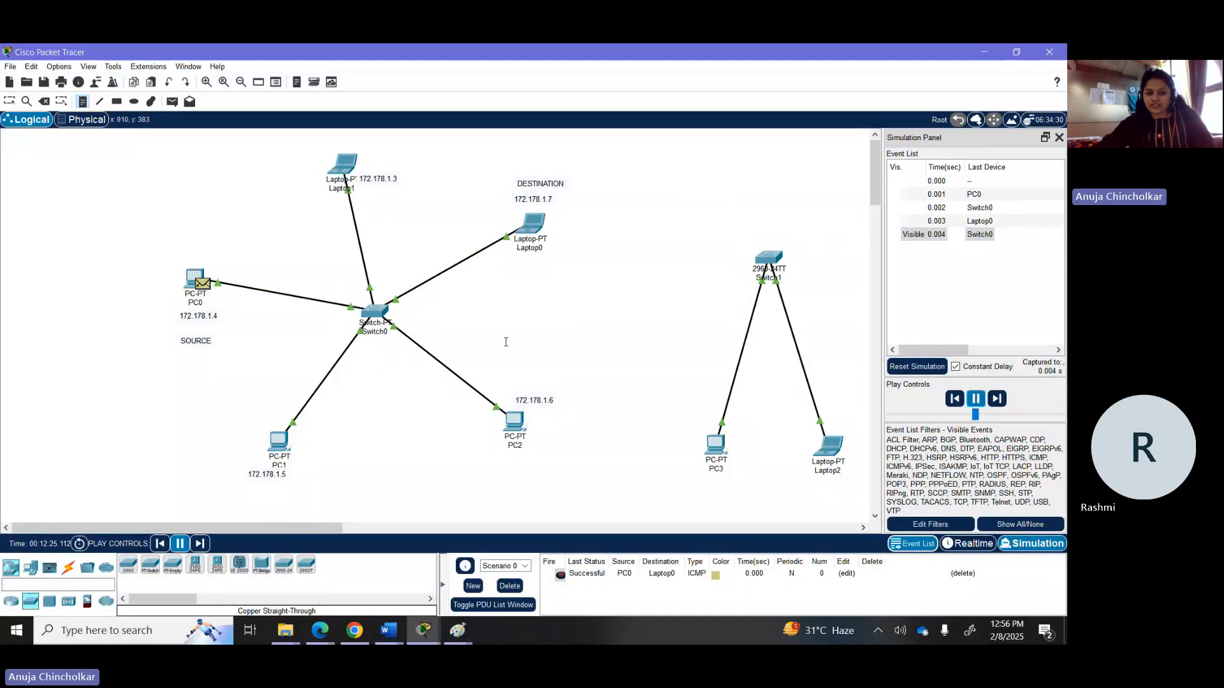
{"action": "left_click", "coordinate": [975, 399]}
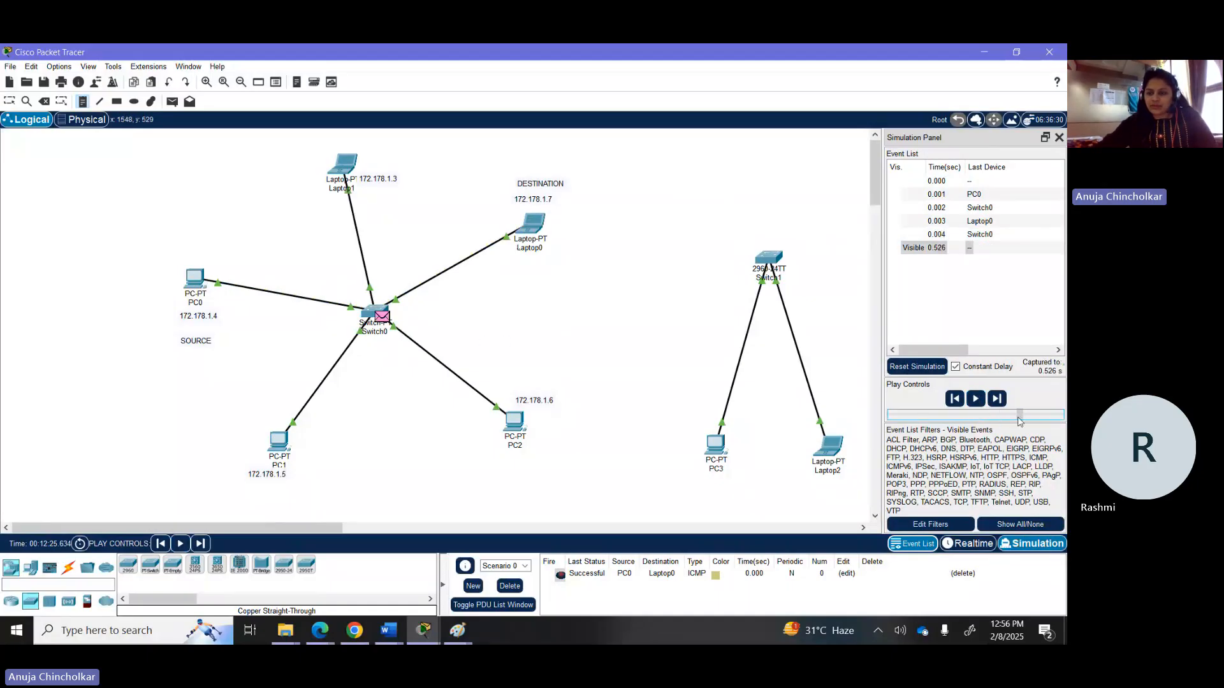
{"action": "left_click", "coordinate": [977, 400]}
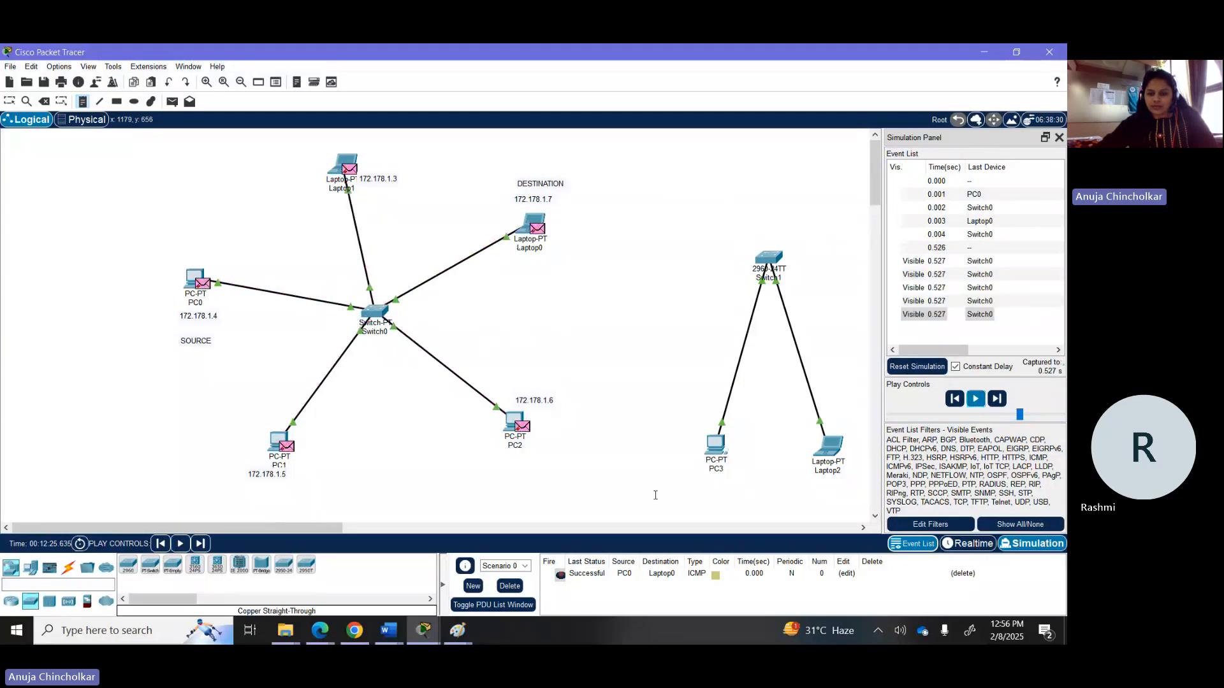
Delete the current scenario's PDU and create a new simple PDU from PC0 to Laptop0
{"action": "left_click", "coordinate": [510, 586]}
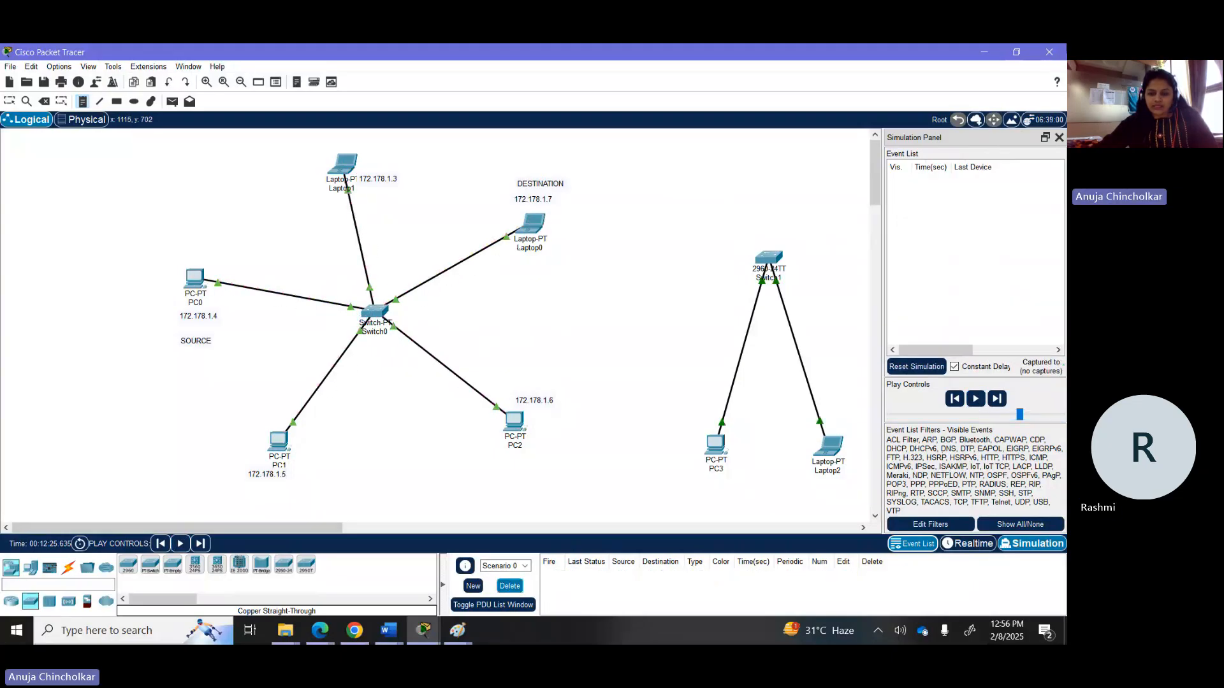
{"action": "left_click", "coordinate": [172, 102]}
{"action": "left_click", "coordinate": [191, 278]}
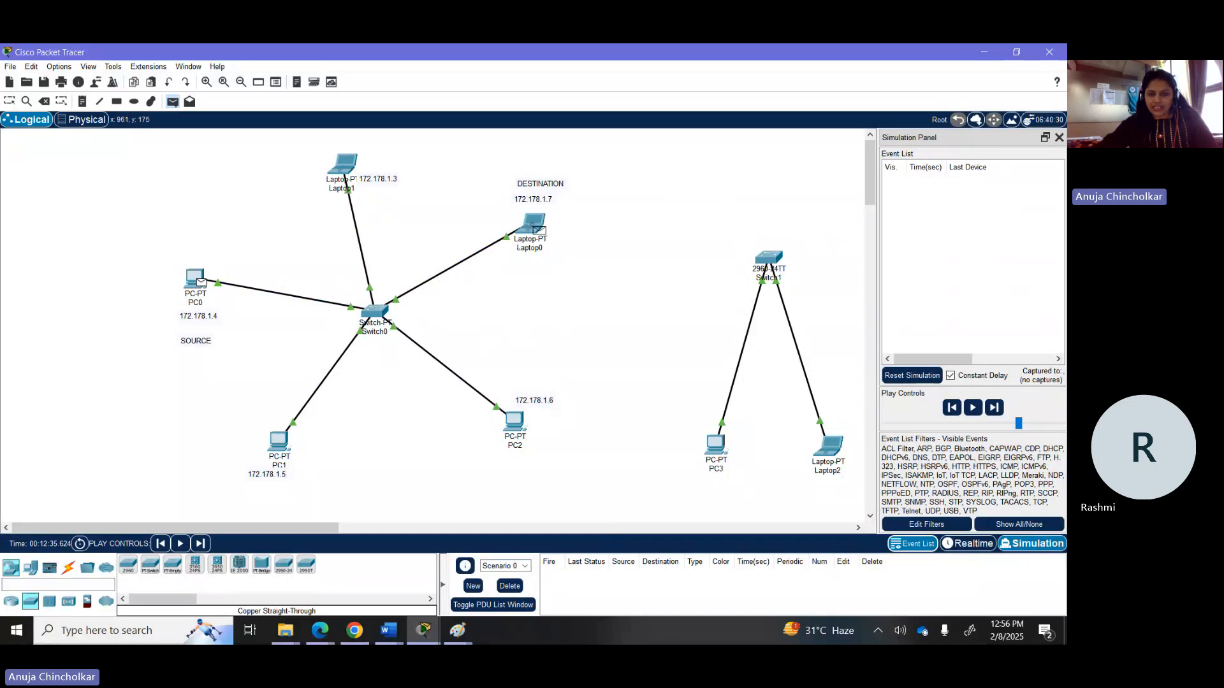
{"action": "left_click", "coordinate": [532, 224]}
Play the new PDU's simulation at an increasingly faster playback speed, and pause it after the packet's round trip
{"action": "mouse_move", "coordinate": [1020, 419]}
{"action": "left_mouse_down"}
{"action": "mouse_move", "coordinate": [980, 422]}
{"action": "mouse_move", "coordinate": [1025, 421]}
{"action": "left_mouse_up"}
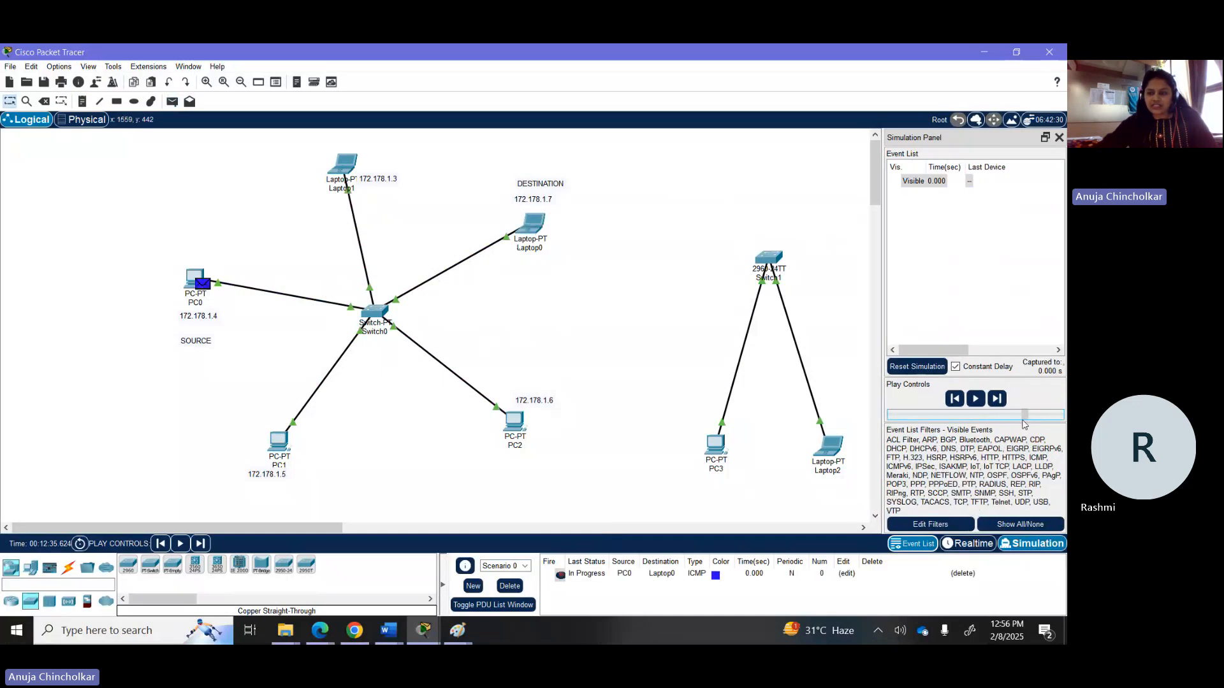
{"action": "left_click", "coordinate": [975, 398]}
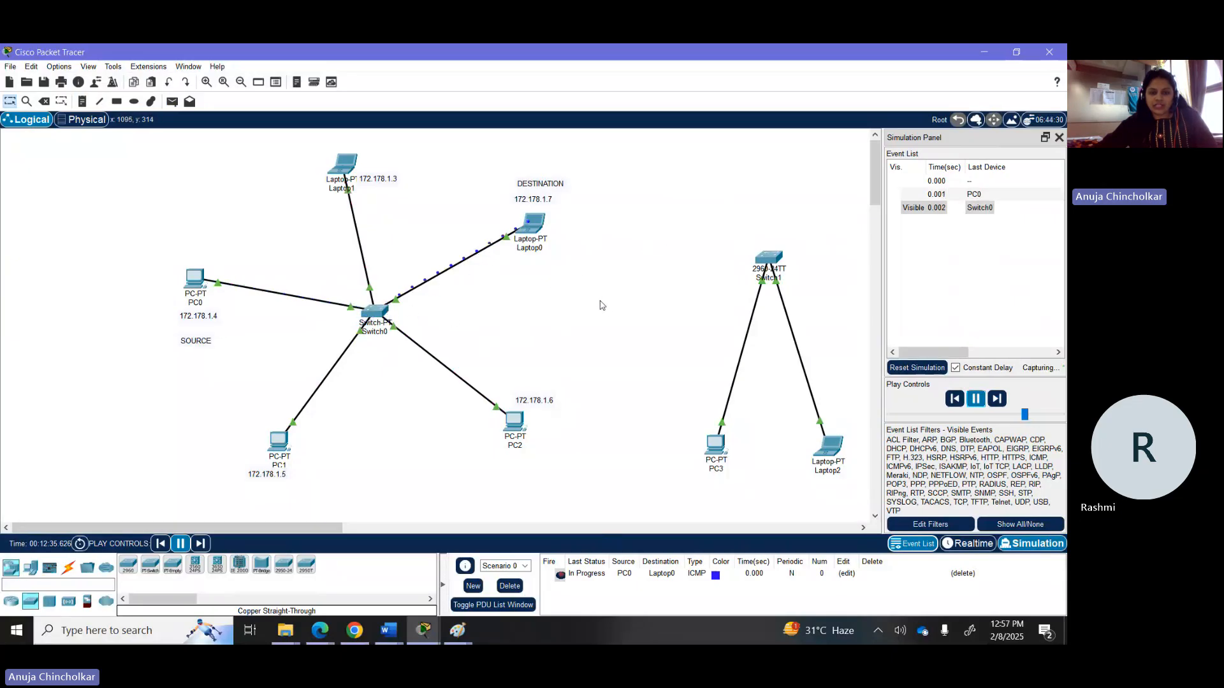
{"action": "left_click_drag", "start_coordinate": [1024, 416], "coordinate": [1043, 420]}
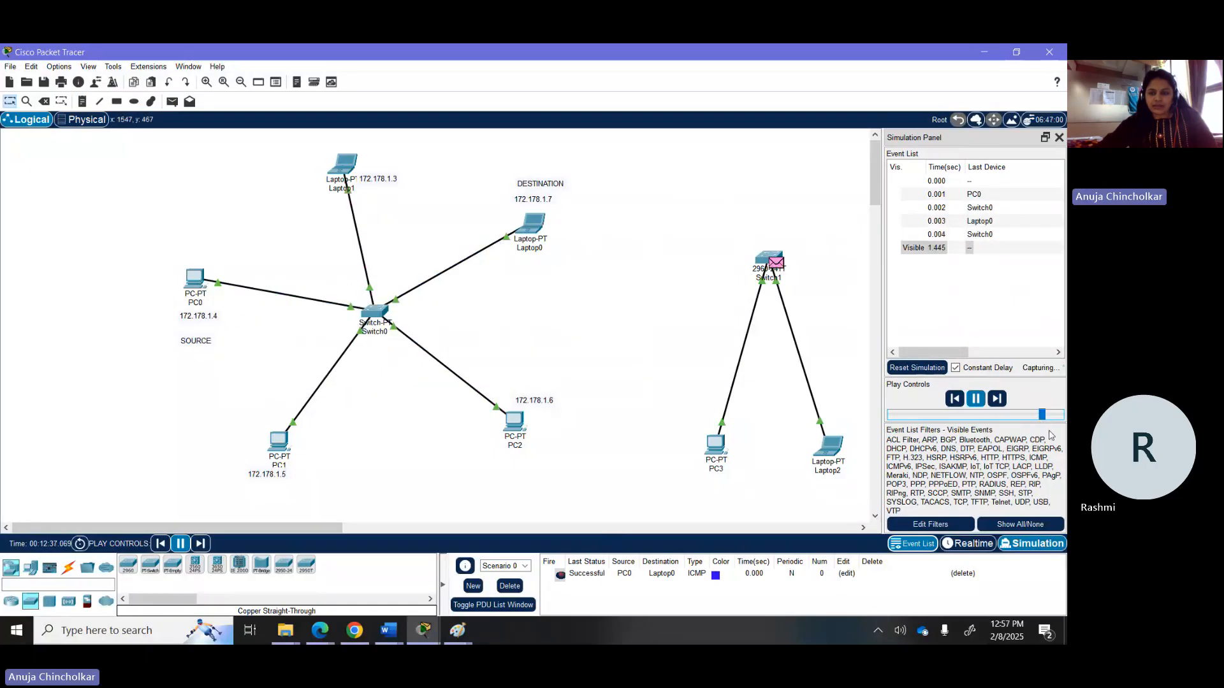
{"action": "left_click", "coordinate": [976, 399]}
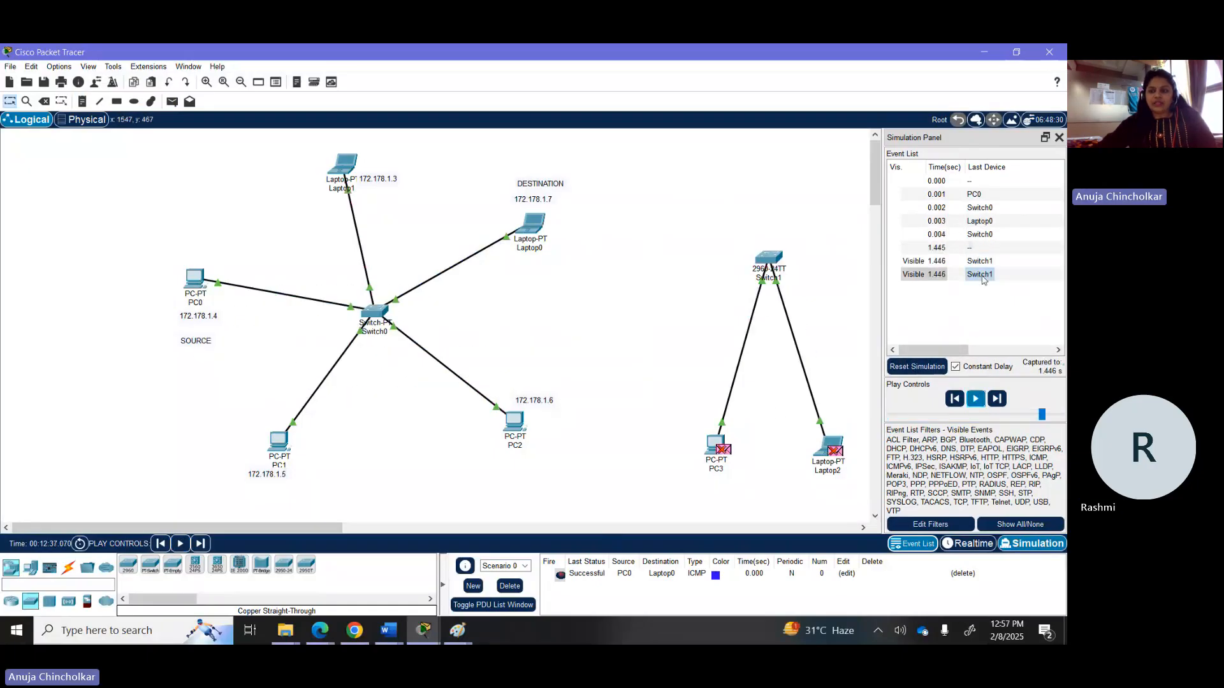
Inspect the PDU information for the event whose last device is Laptop0, and delete the scenario's PDU
{"action": "left_click", "coordinate": [980, 223]}
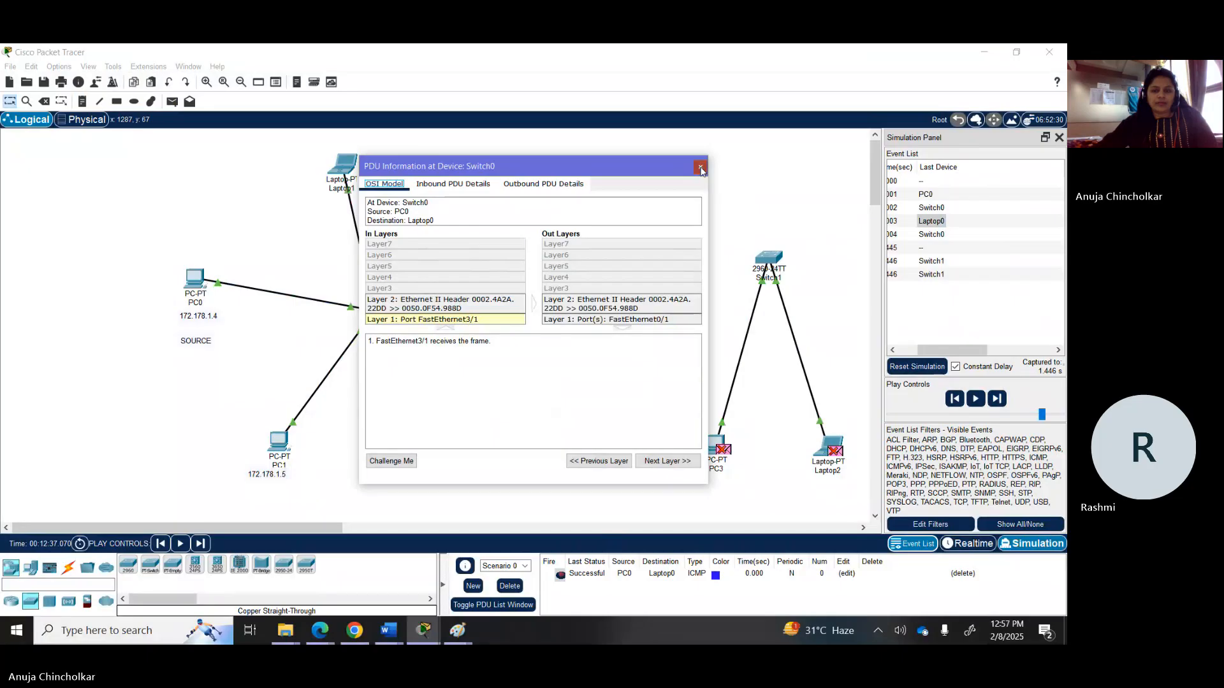
{"action": "left_click", "coordinate": [701, 168]}
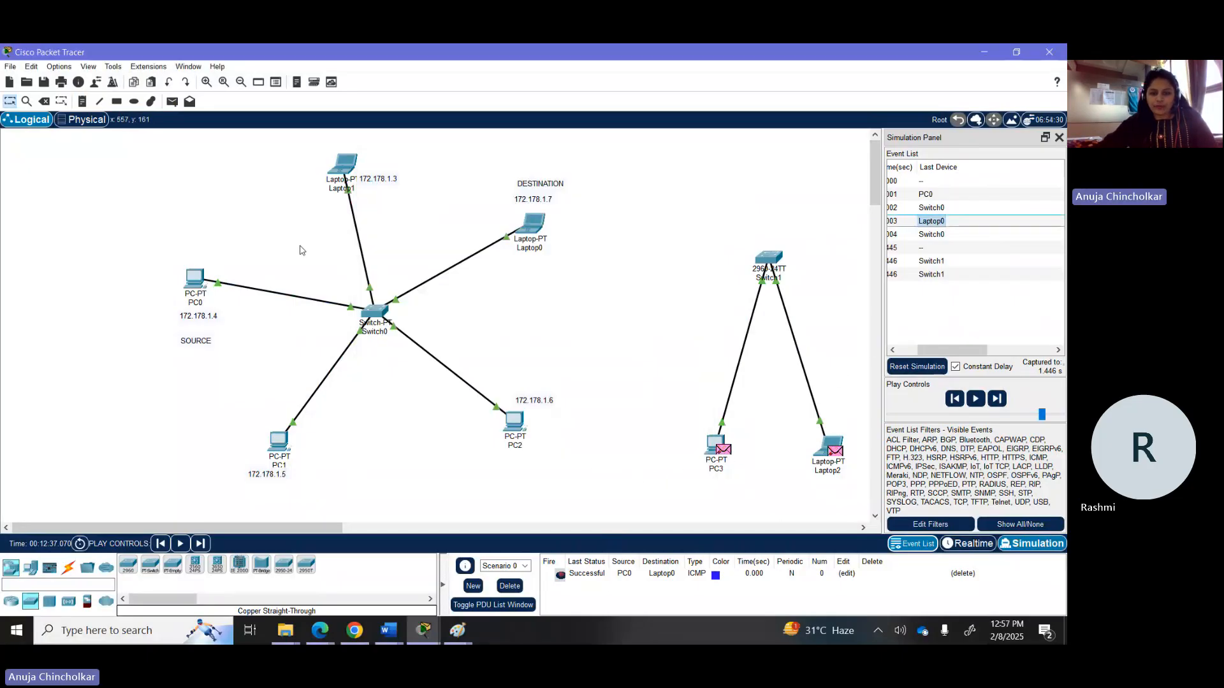
{"action": "left_click", "coordinate": [510, 590]}
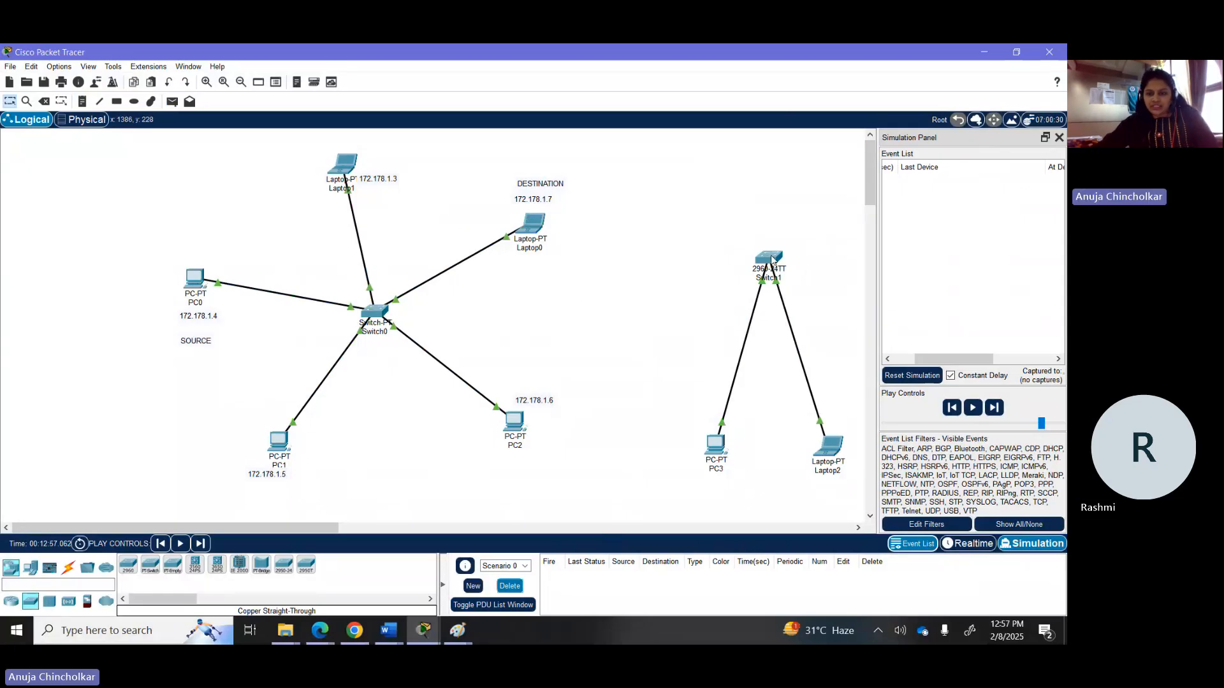
Shift PC3 slightly to the left, and configure it with the static IPv4 address 10.10.20.1 and subnet mask 255.0.0.0
{"action": "left_click_drag", "start_coordinate": [713, 462], "coordinate": [690, 457]}
{"action": "left_click", "coordinate": [693, 453]}
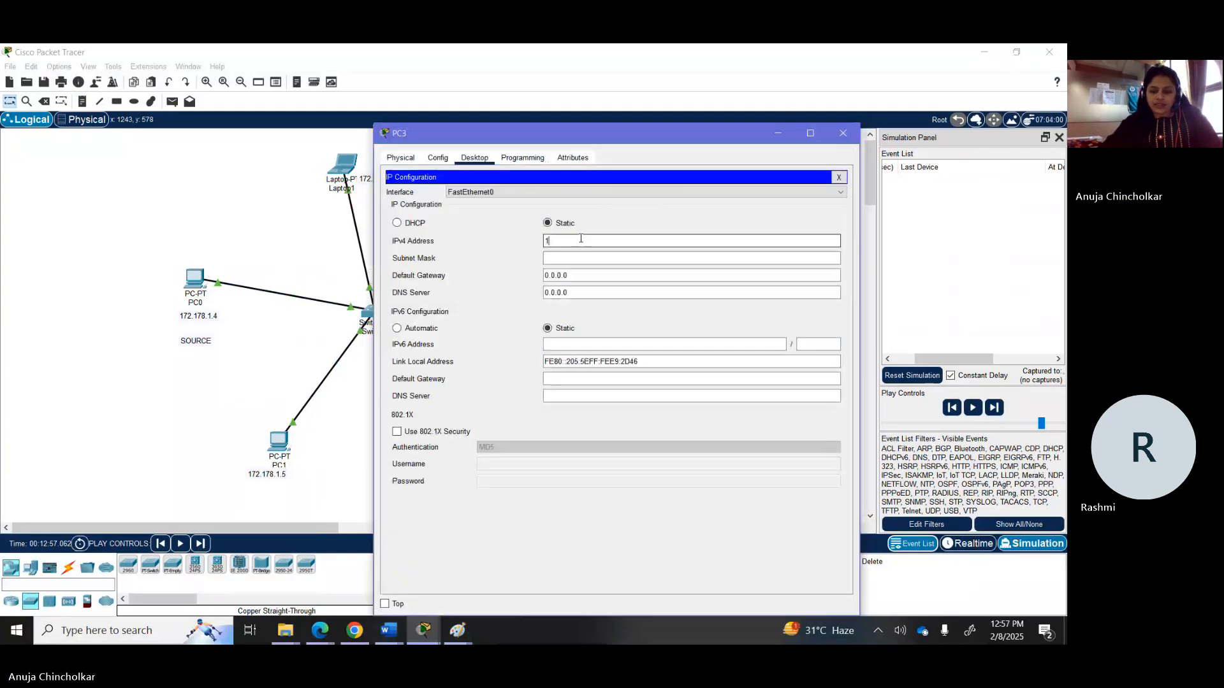
{"action": "type", "text": "0.10"}
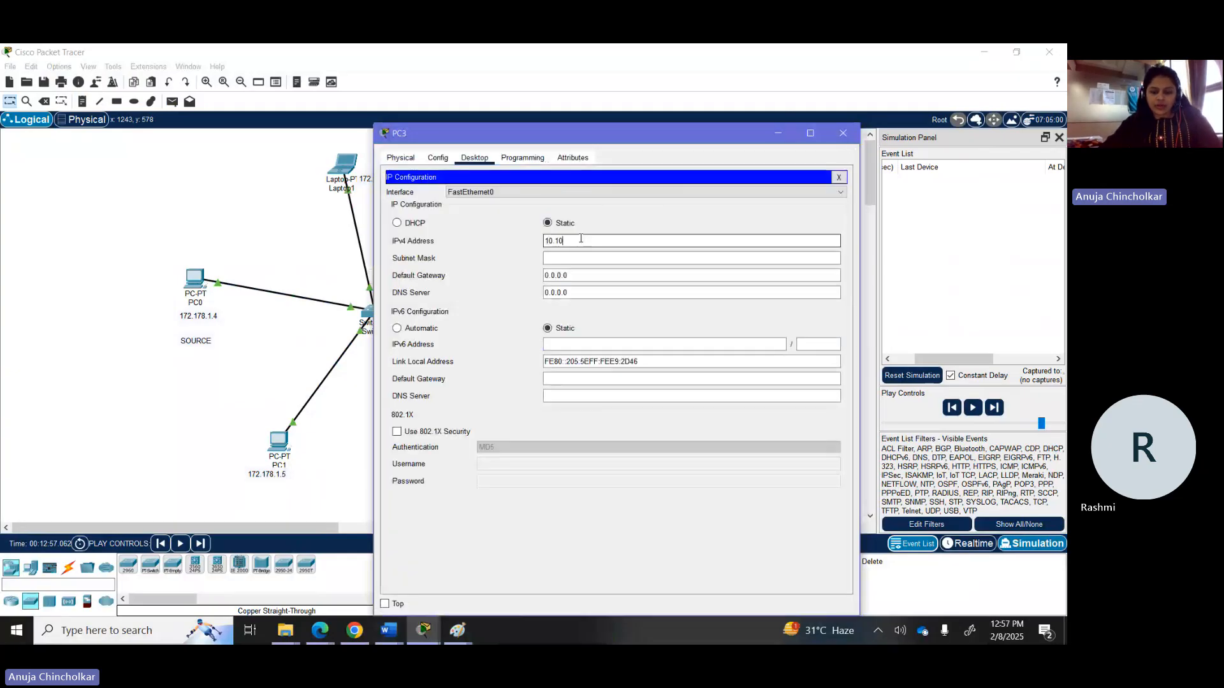
{"action": "type", "text": ".20.1"}
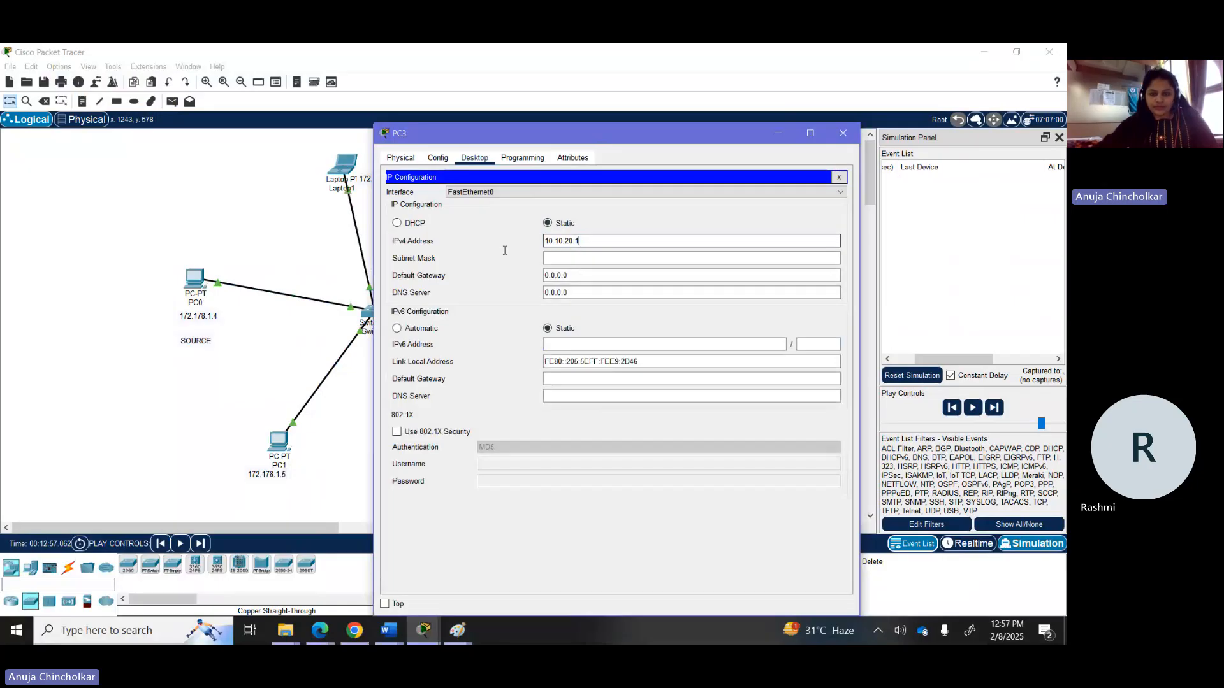
{"action": "left_click_drag", "start_coordinate": [583, 241], "coordinate": [546, 241]}
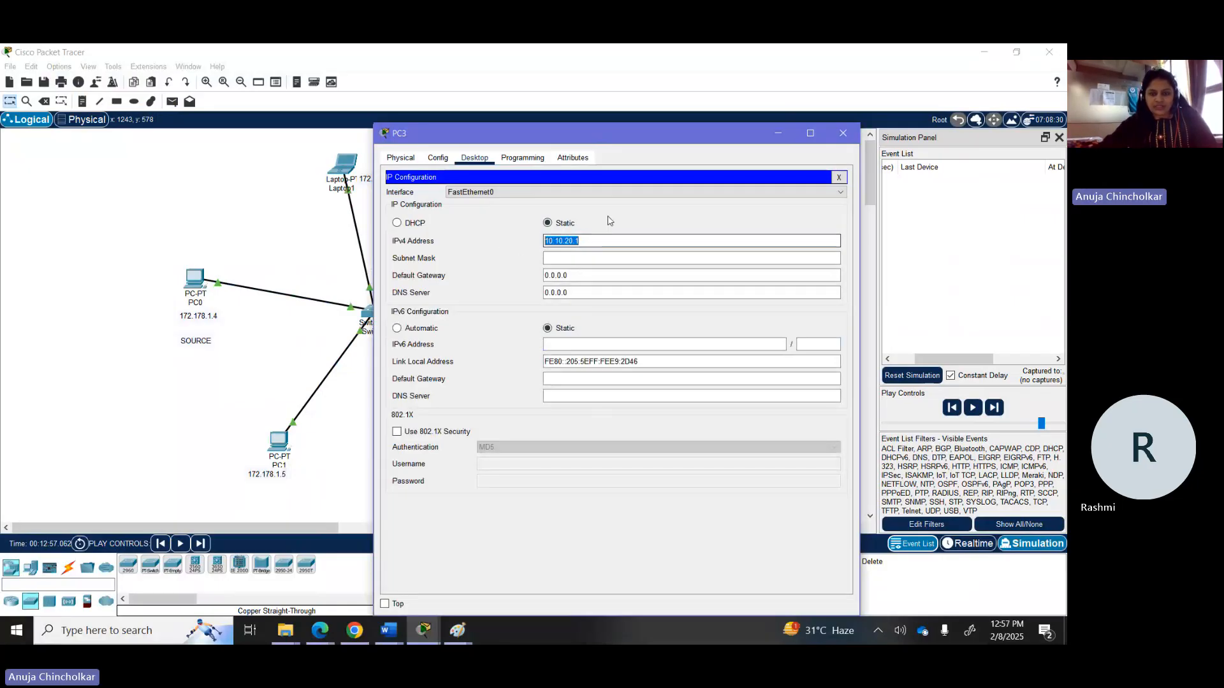
{"action": "key", "text": "Tab"}
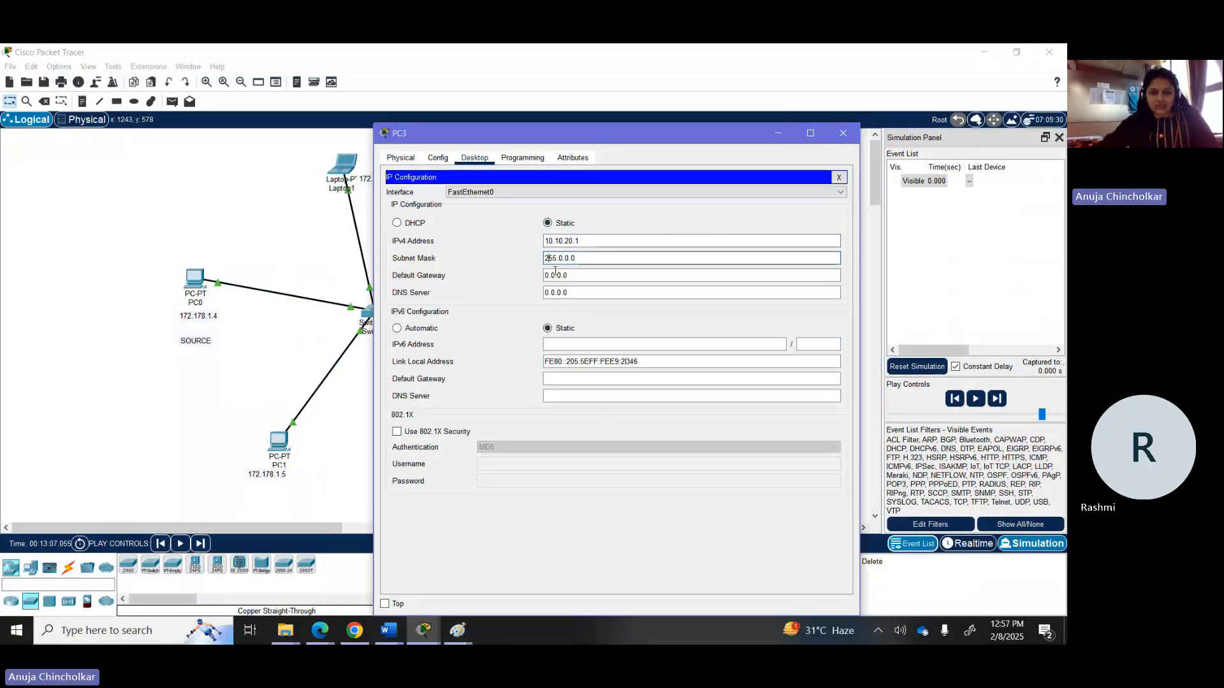
{"action": "left_click", "coordinate": [843, 132]}
Configure Laptop2 with the static IPv4 address 10.10.20.3 and subnet mask 255.0.0.0, and close its window
{"action": "left_click", "coordinate": [823, 447]}
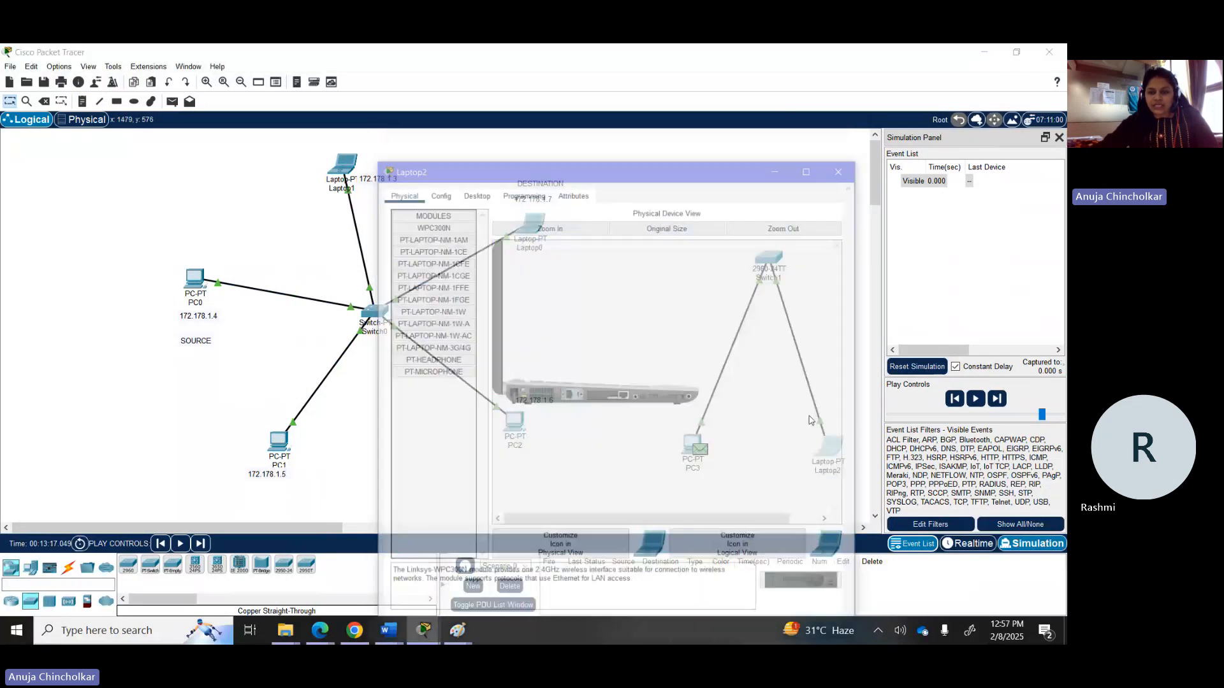
{"action": "left_click", "coordinate": [481, 158]}
{"action": "left_click", "coordinate": [429, 211]}
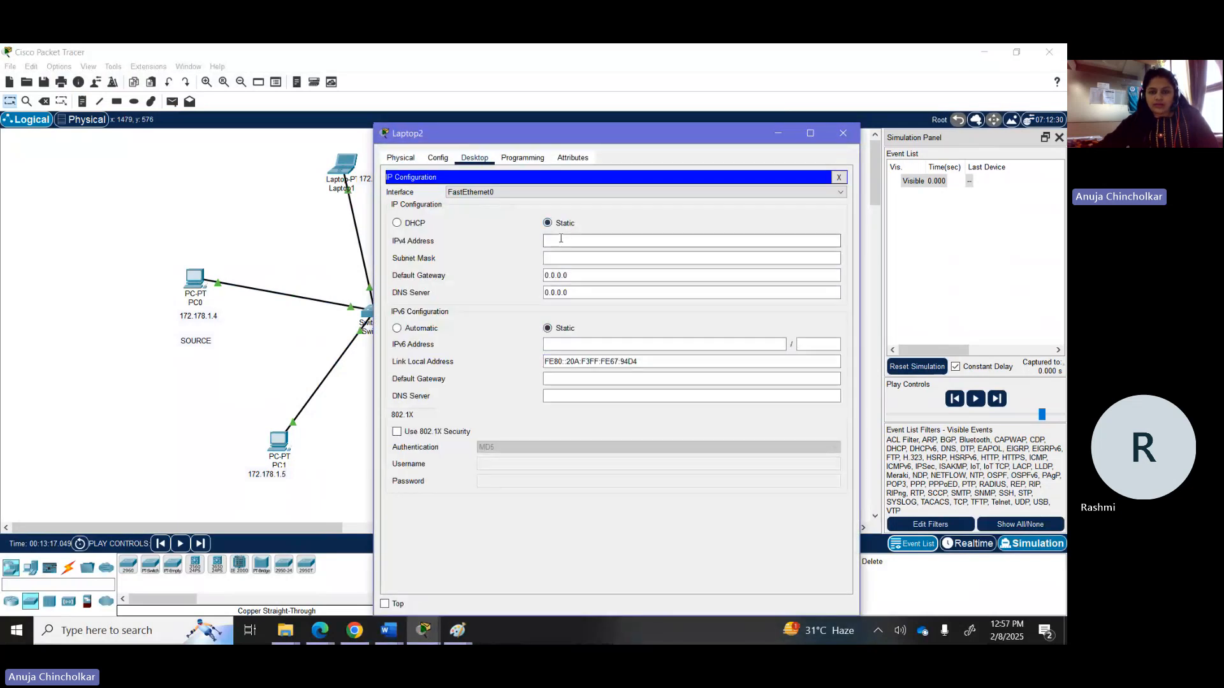
{"action": "left_click", "coordinate": [563, 241]}
{"action": "type", "text": "10.10.20.1"}
{"action": "key", "text": "BackSpace"}
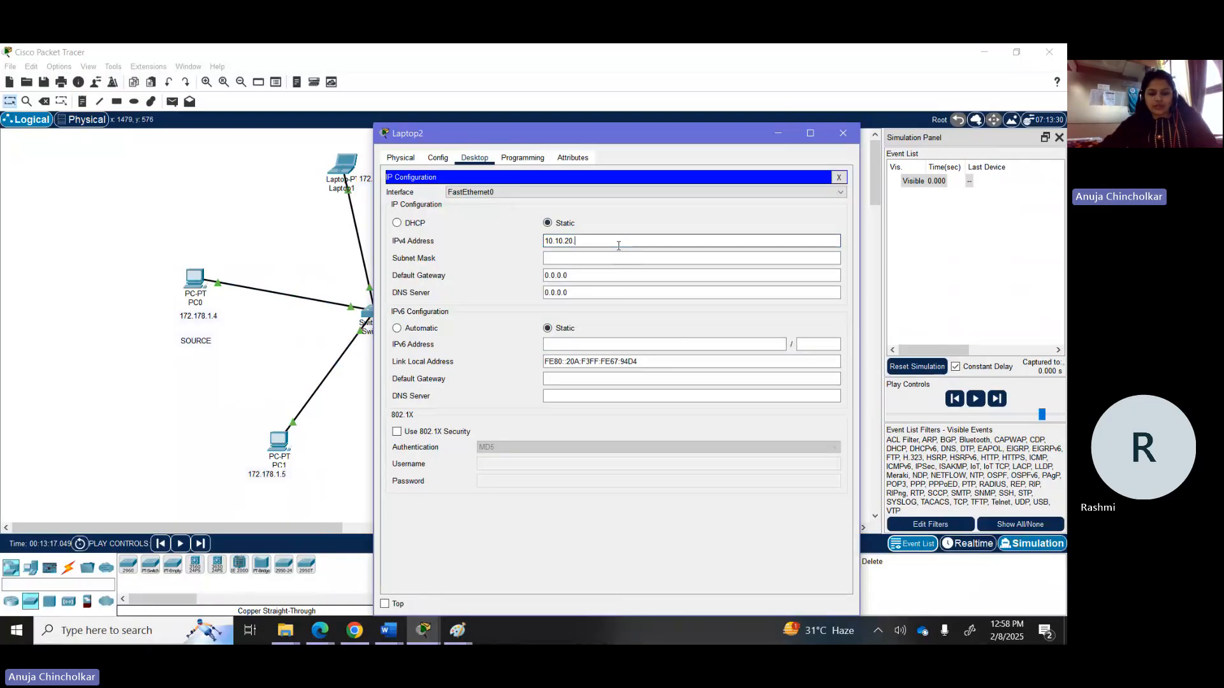
{"action": "type", "text": "3"}
{"action": "key", "text": "Tab"}
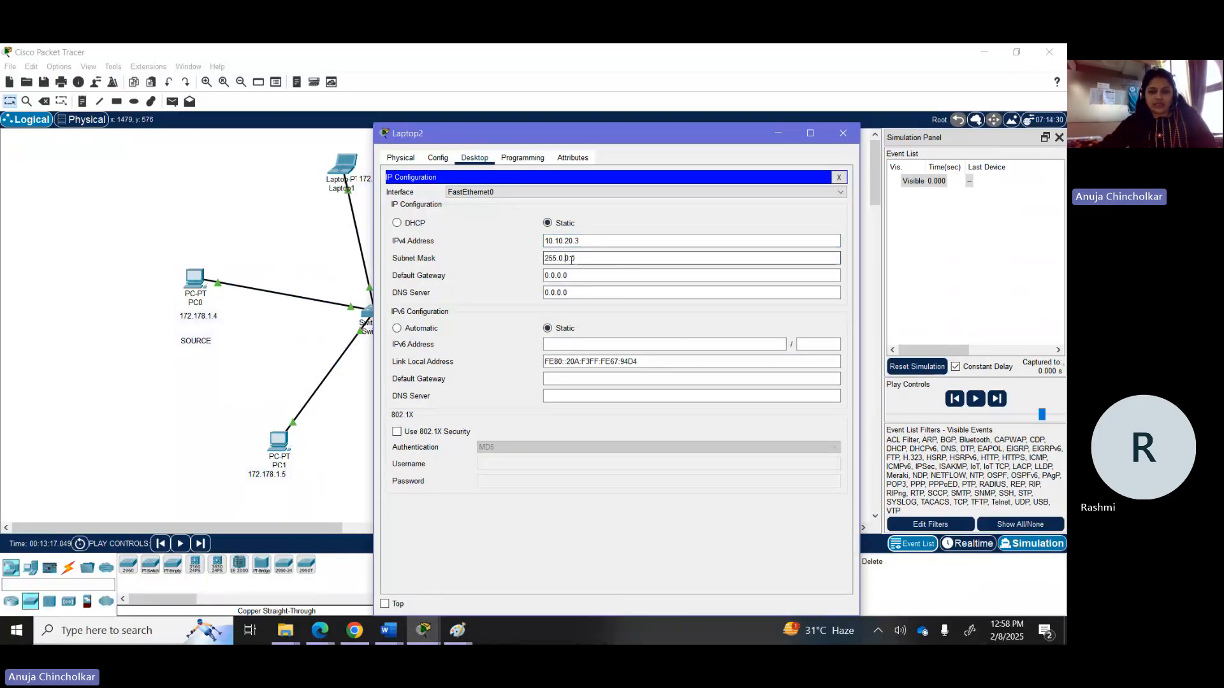
{"action": "left_click", "coordinate": [842, 134]}
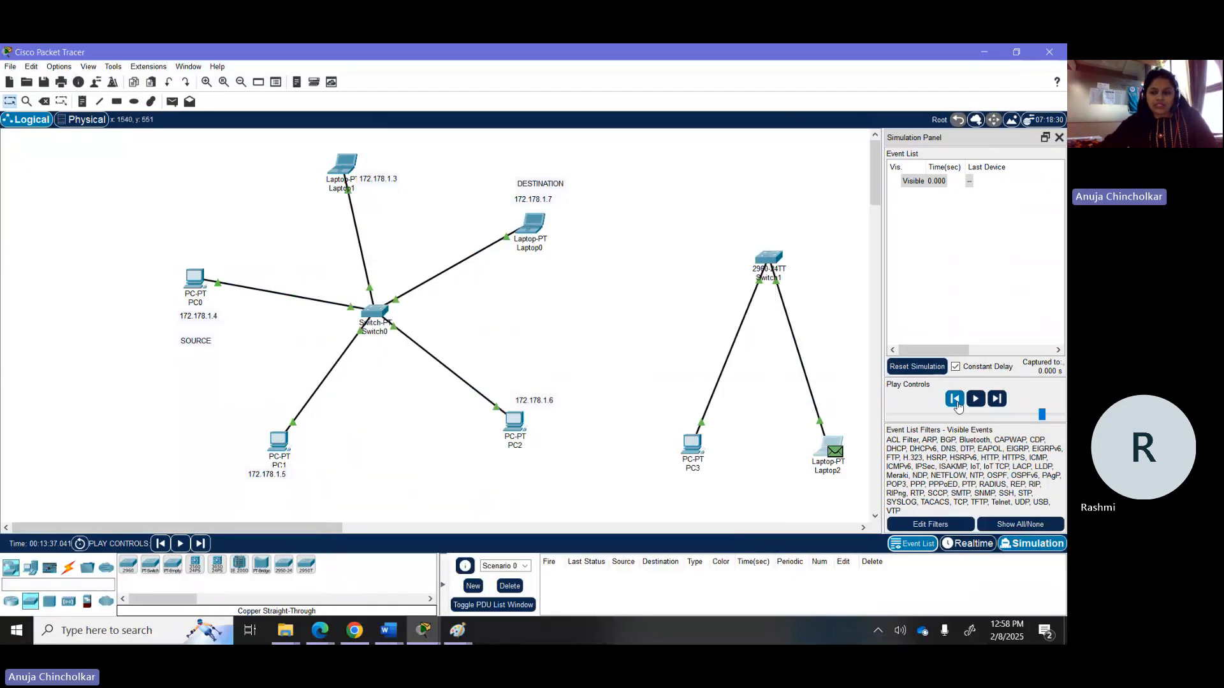
Return to realtime mode and send a simple PDU from PC3 to Laptop2
{"action": "left_click", "coordinate": [968, 543]}
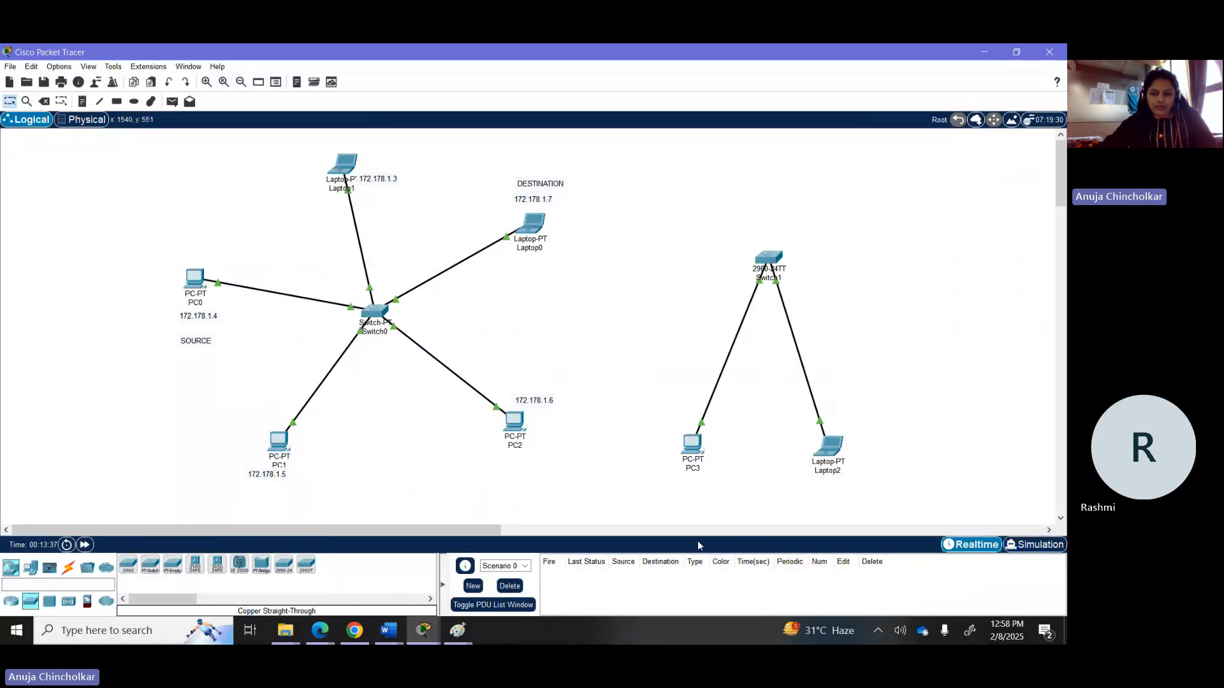
{"action": "left_click", "coordinate": [172, 101]}
{"action": "left_click", "coordinate": [693, 443]}
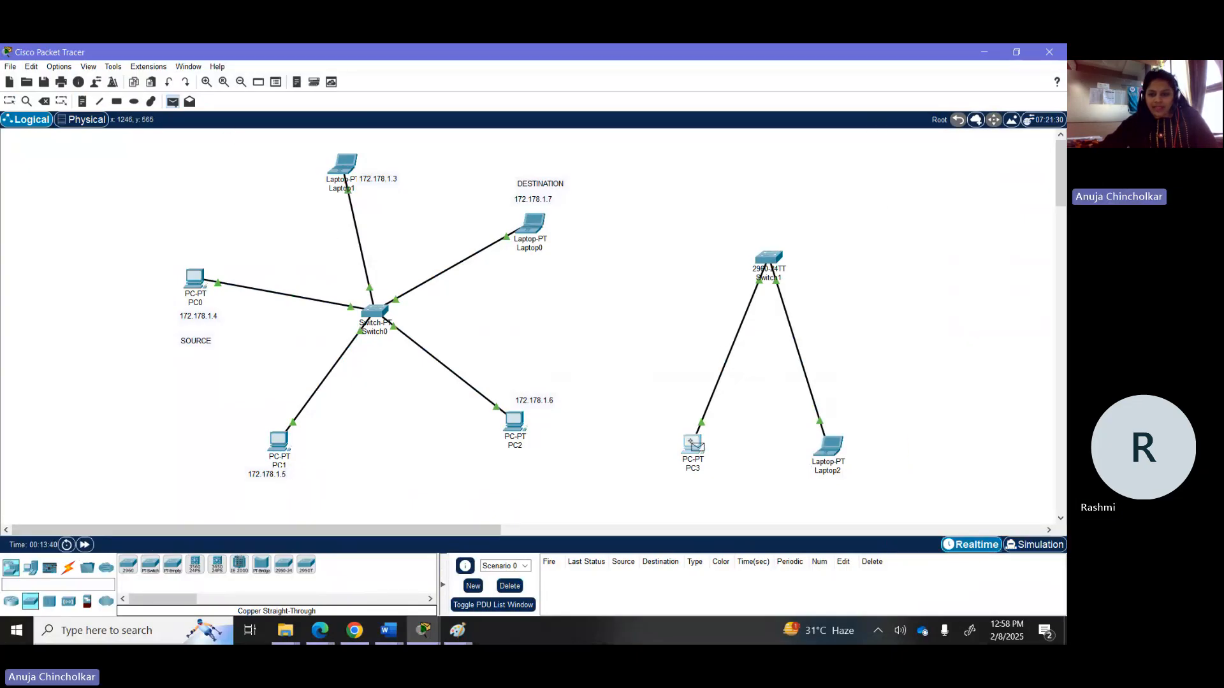
{"action": "left_click", "coordinate": [832, 441]}
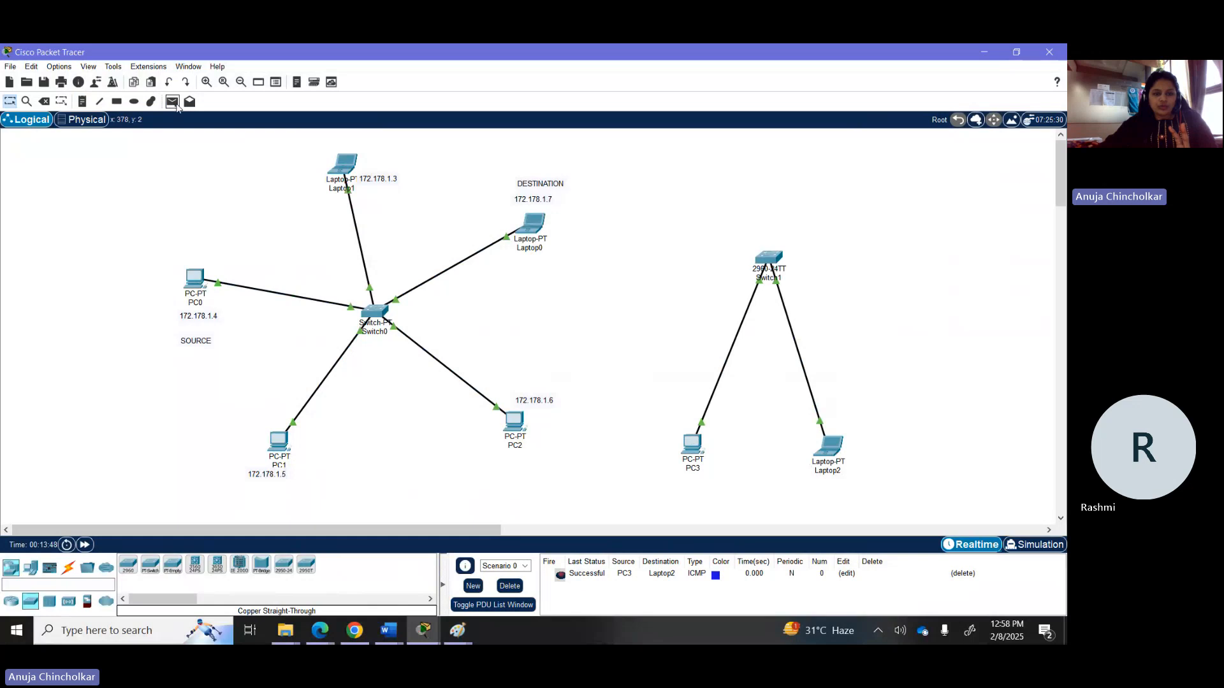
Send a simple PDU from PC2 to Laptop1 in the Switch0 star network
{"action": "left_click", "coordinate": [173, 101]}
{"action": "left_click", "coordinate": [515, 421]}
{"action": "left_click", "coordinate": [342, 159]}
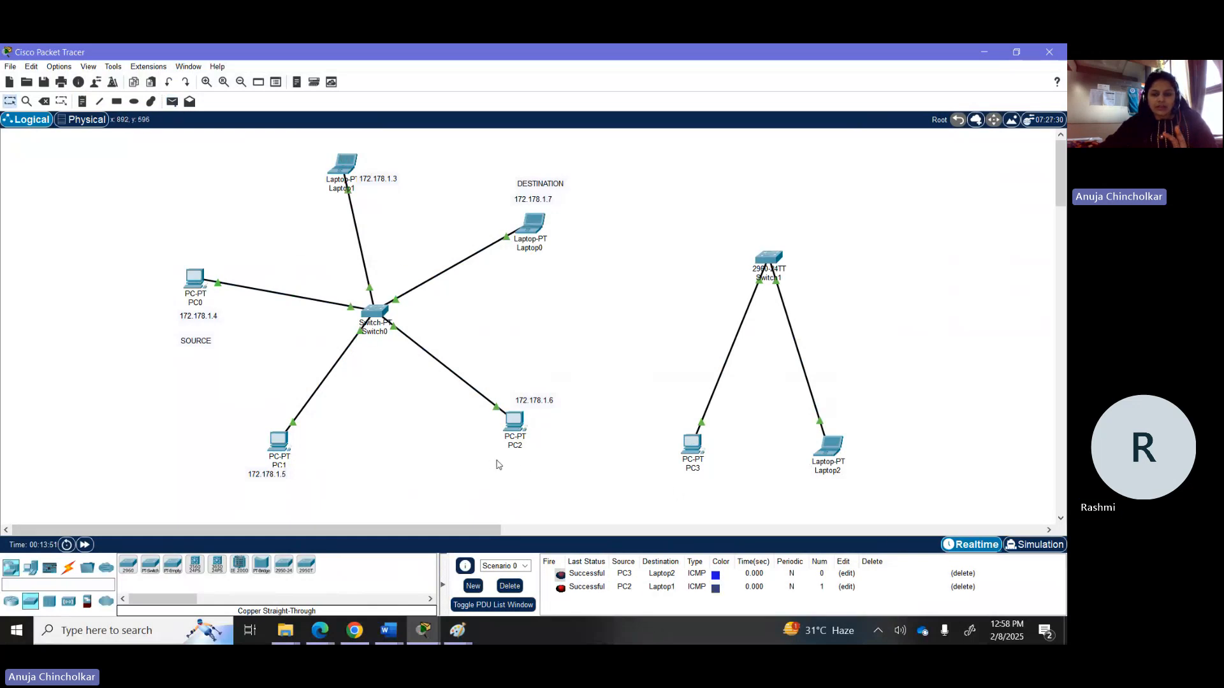
{"action": "left_click", "coordinate": [276, 438]}
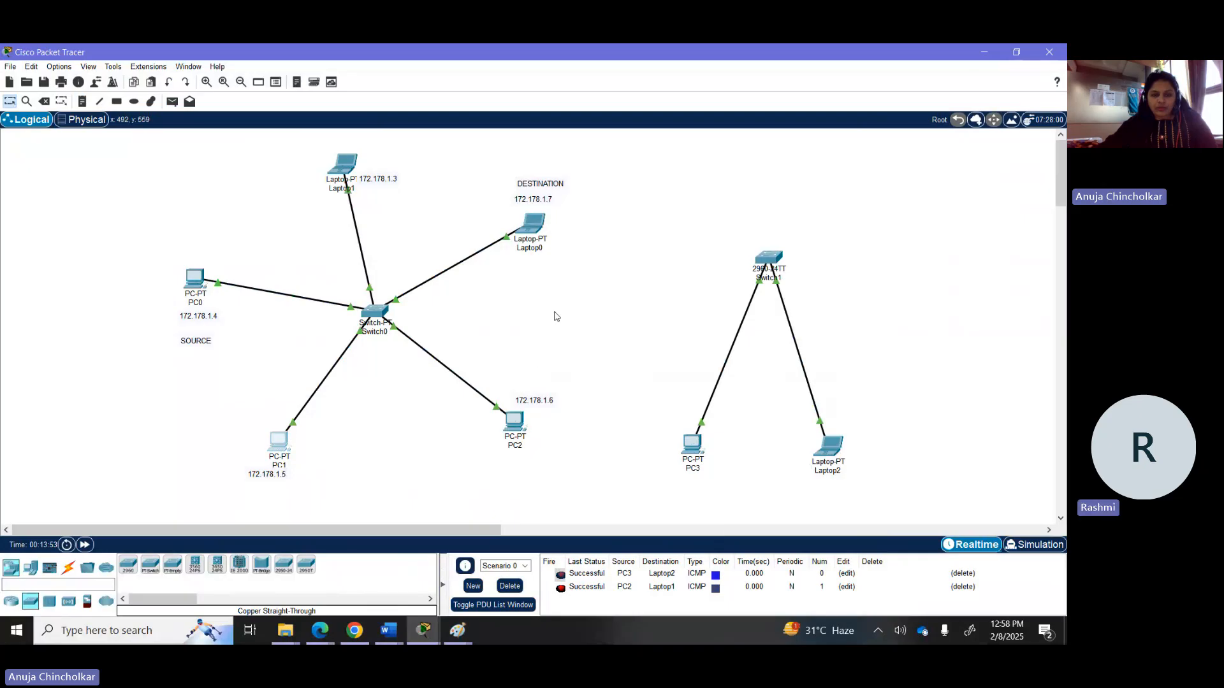
{"action": "left_click", "coordinate": [701, 209]}
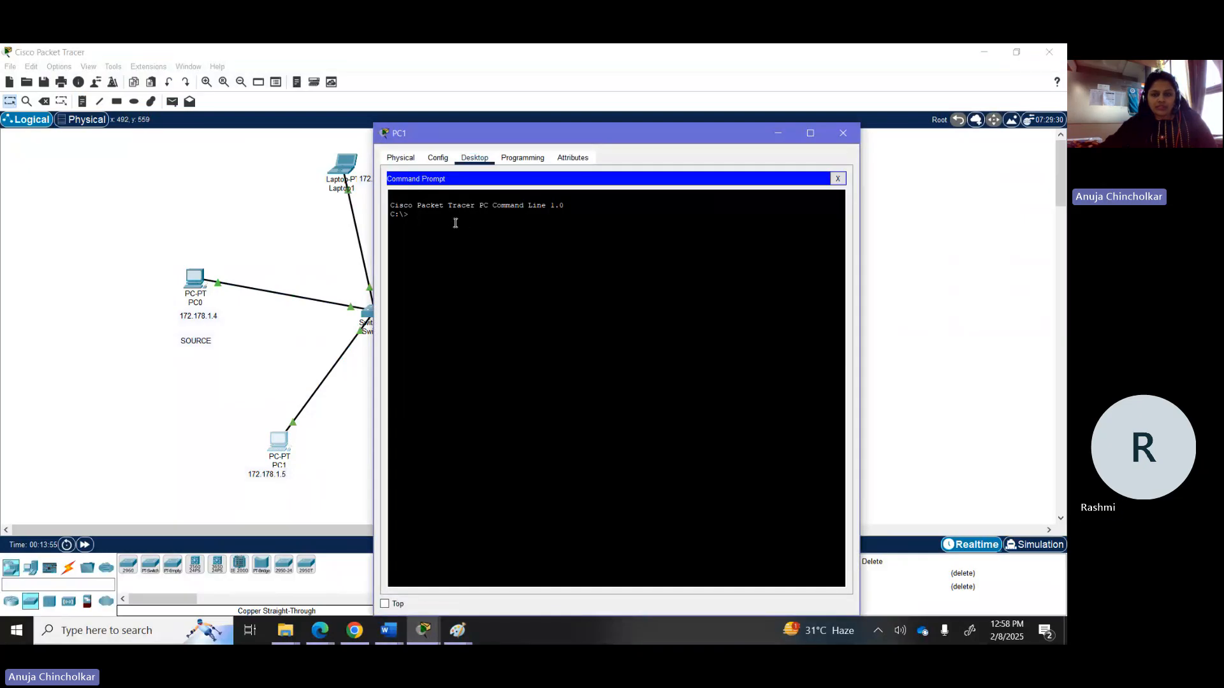
{"action": "left_click", "coordinate": [842, 133]}
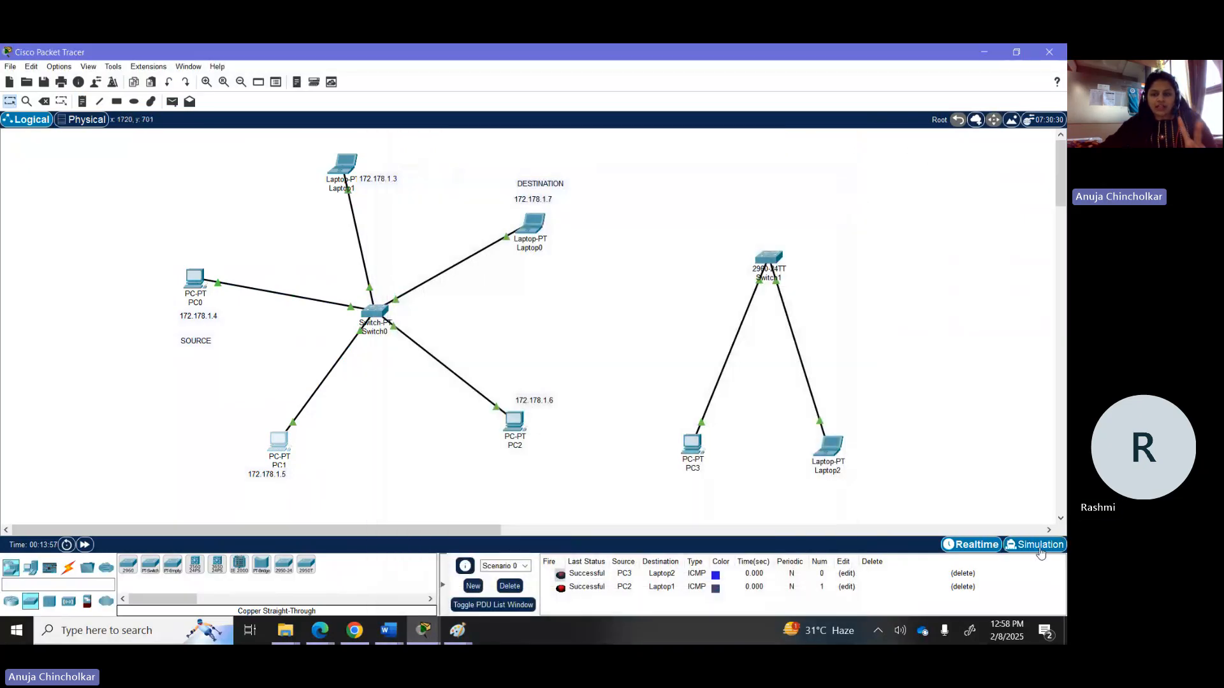
Switch to simulation mode and delete all the PDUs of Scenario 0
{"action": "left_click", "coordinate": [1036, 545]}
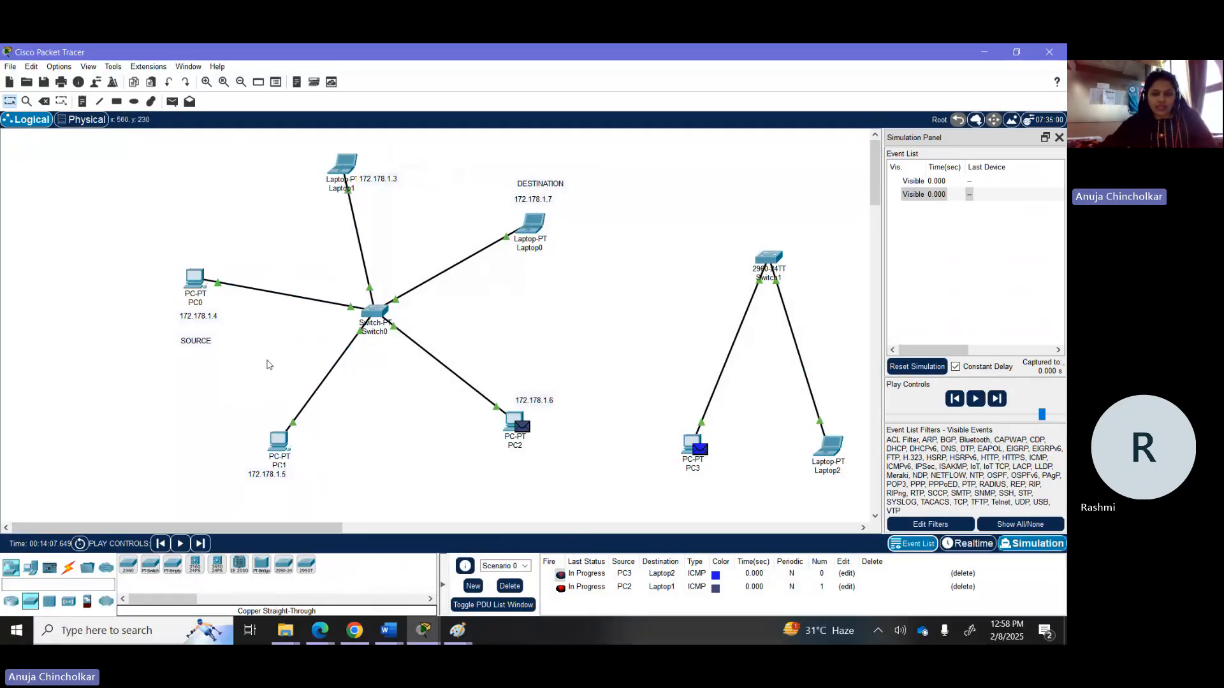
{"action": "left_click", "coordinate": [513, 587]}
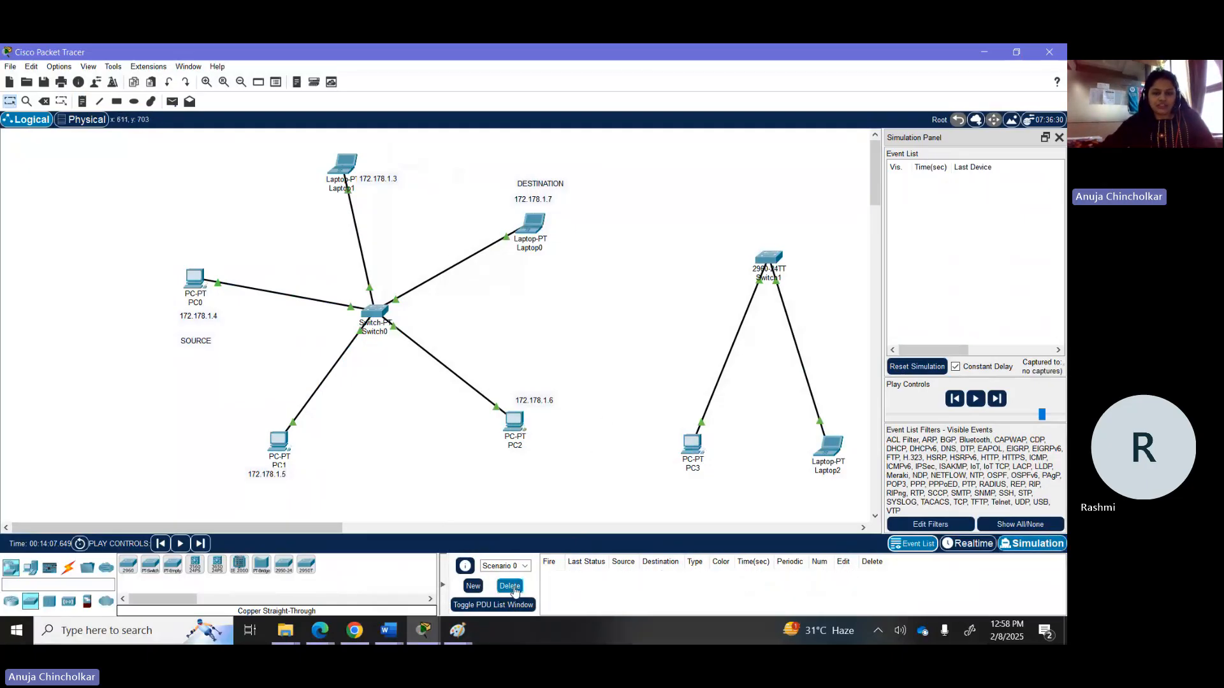
Send a simple PDU from PC3 to Laptop2 and return to realtime mode
{"action": "left_click", "coordinate": [172, 102]}
{"action": "left_click", "coordinate": [692, 444]}
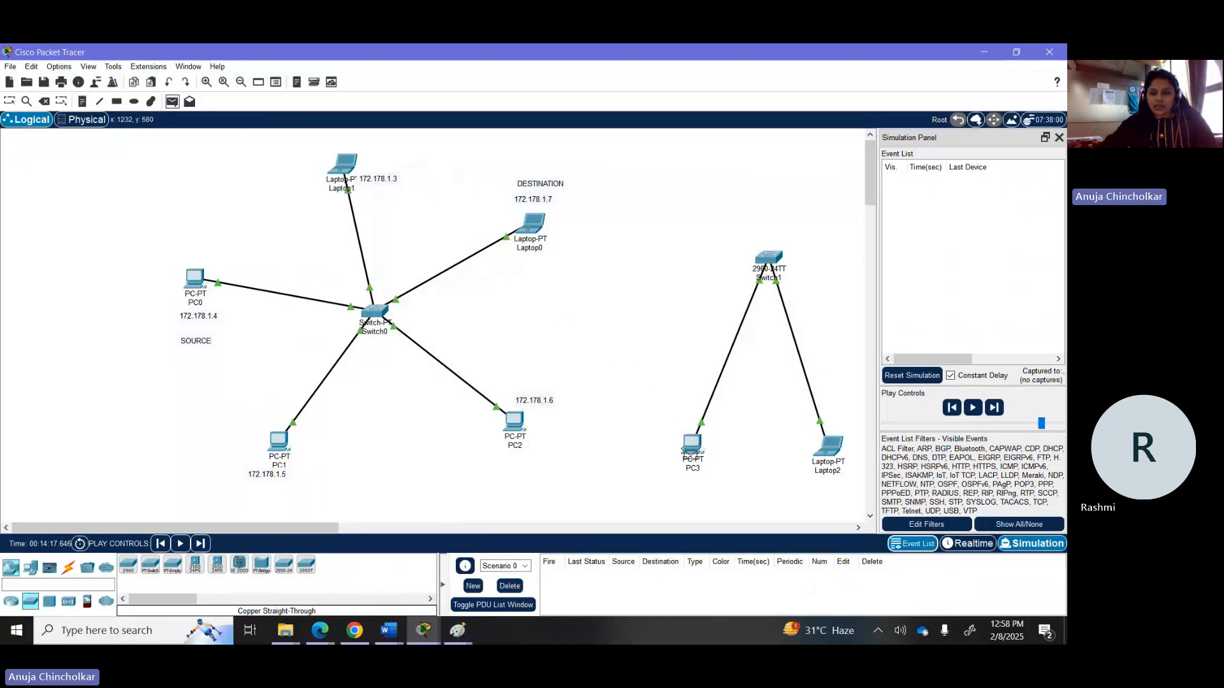
{"action": "left_click", "coordinate": [811, 440]}
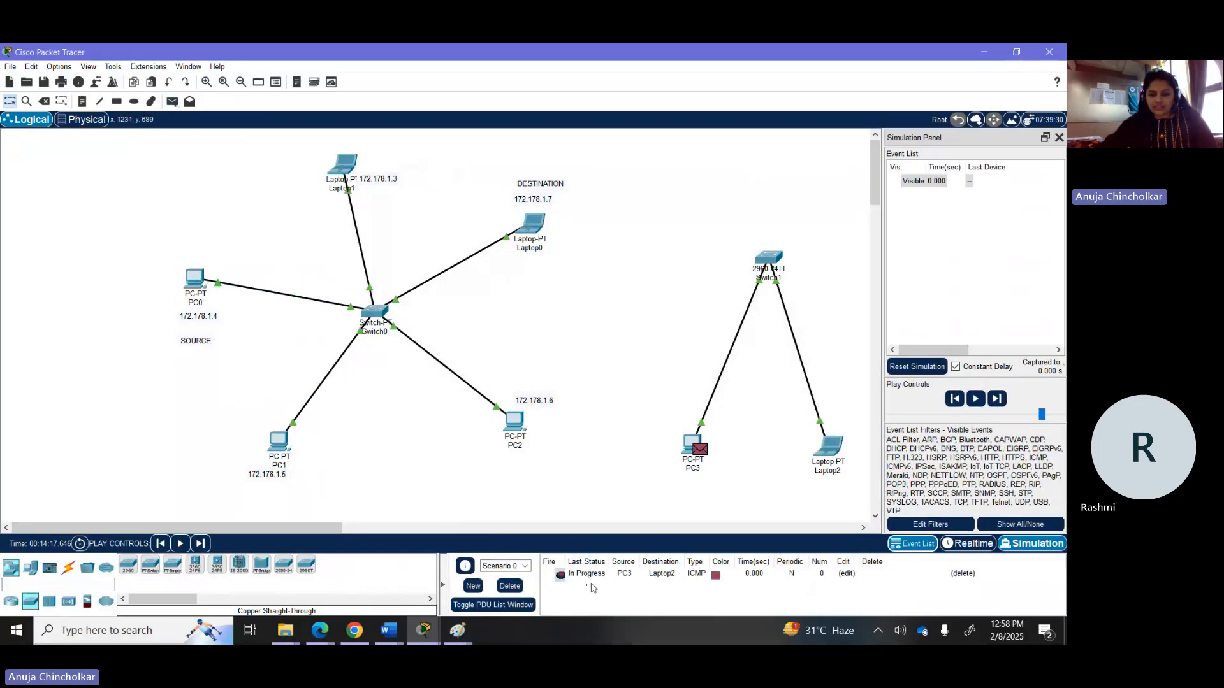
{"action": "left_click", "coordinate": [973, 543]}
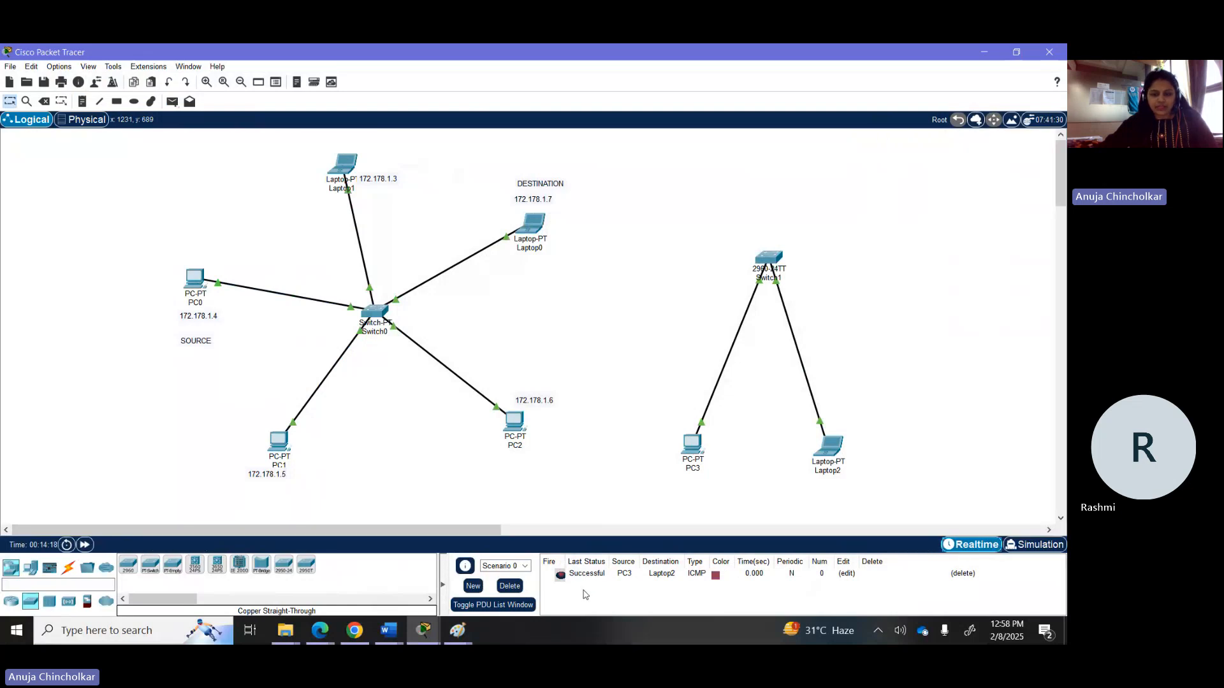
Play the PC3 to Laptop2 transfer in simulation mode, and delete the scenario's PDU
{"action": "left_click", "coordinate": [1038, 546]}
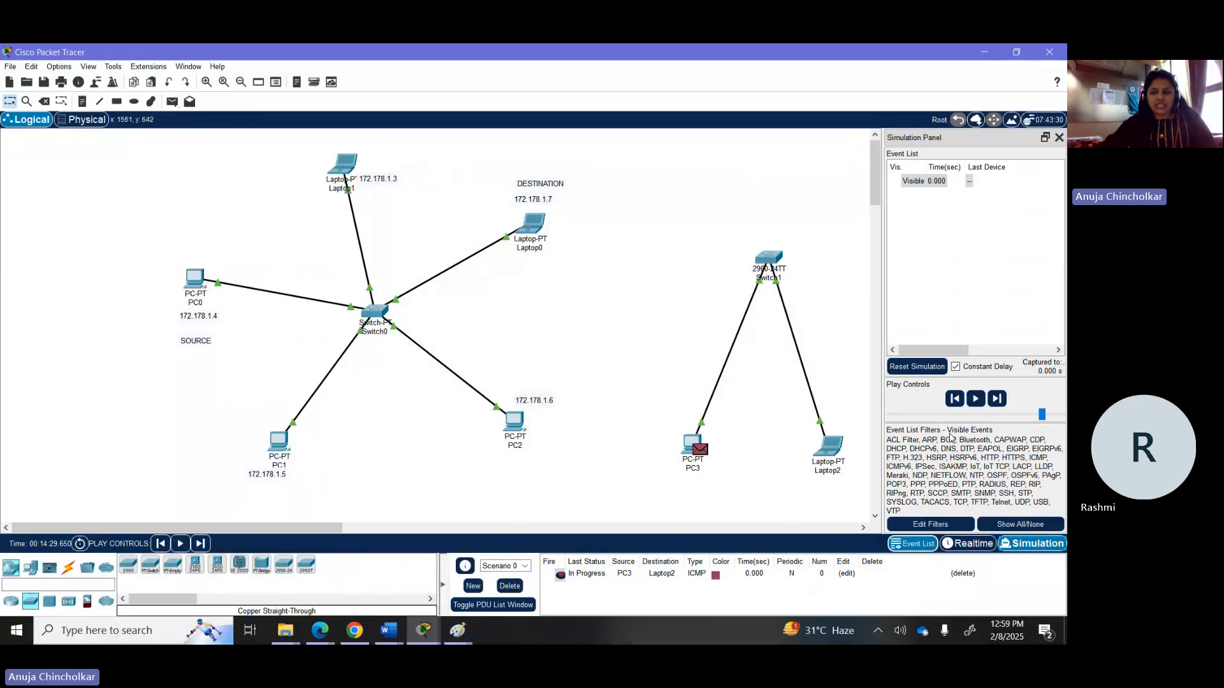
{"action": "left_click", "coordinate": [983, 404]}
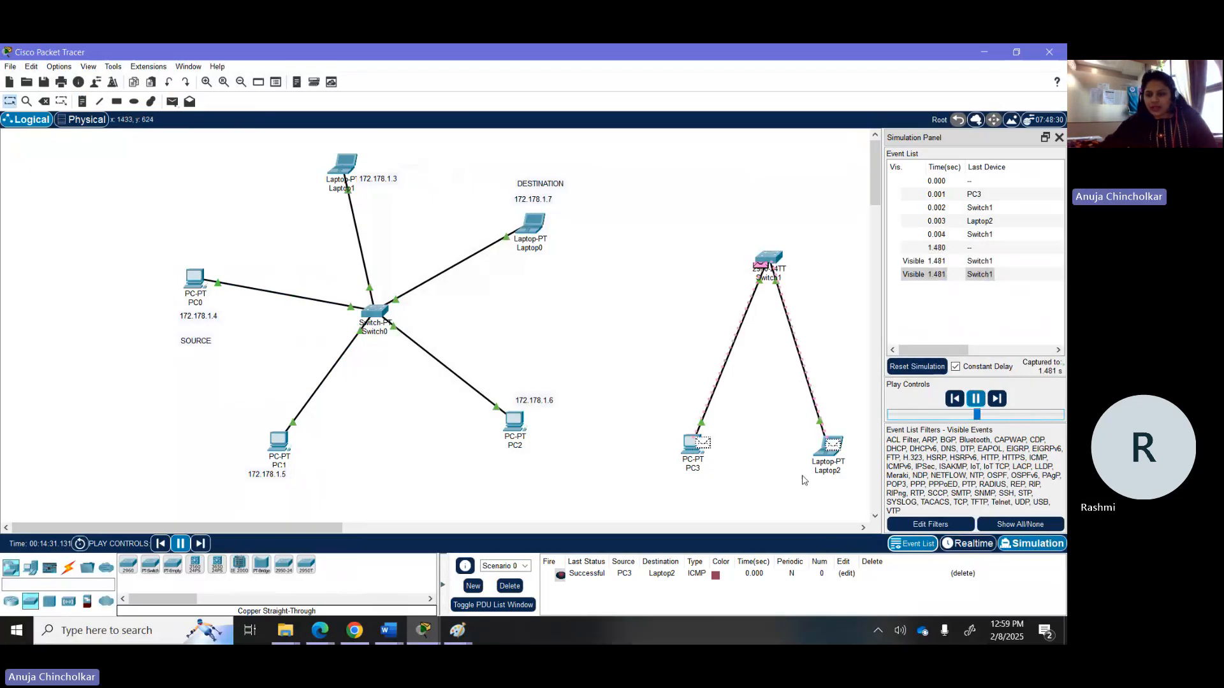
{"action": "left_click", "coordinate": [512, 587]}
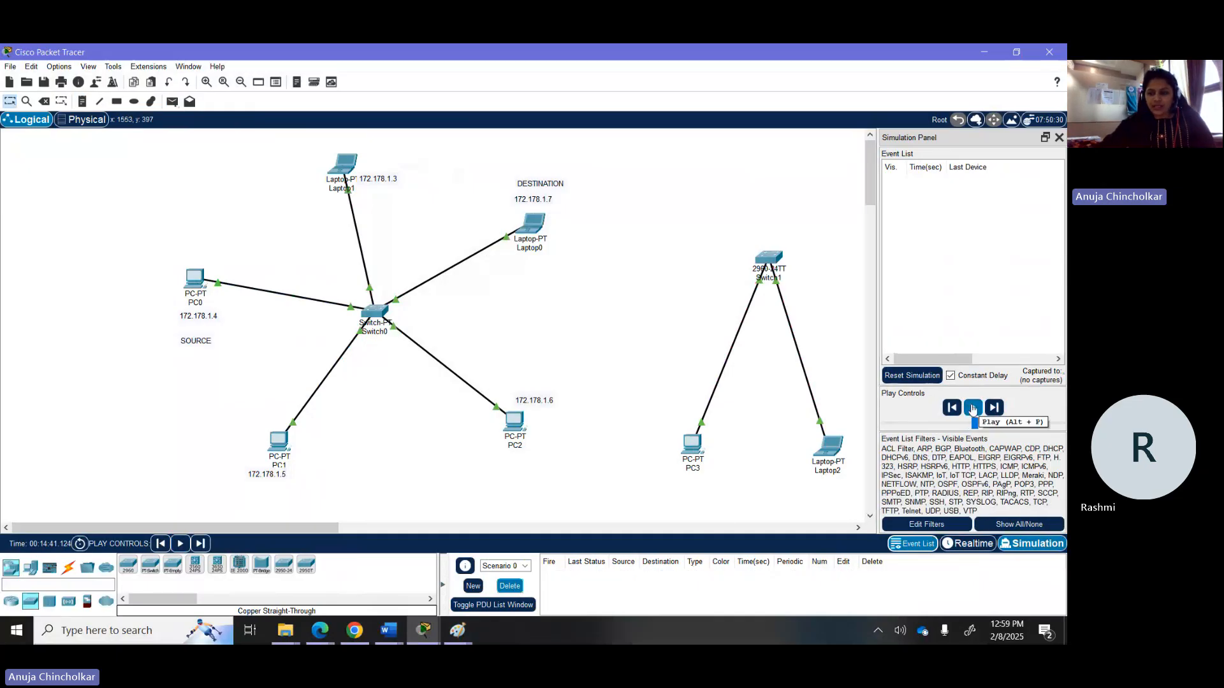
{"action": "left_click", "coordinate": [692, 446]}
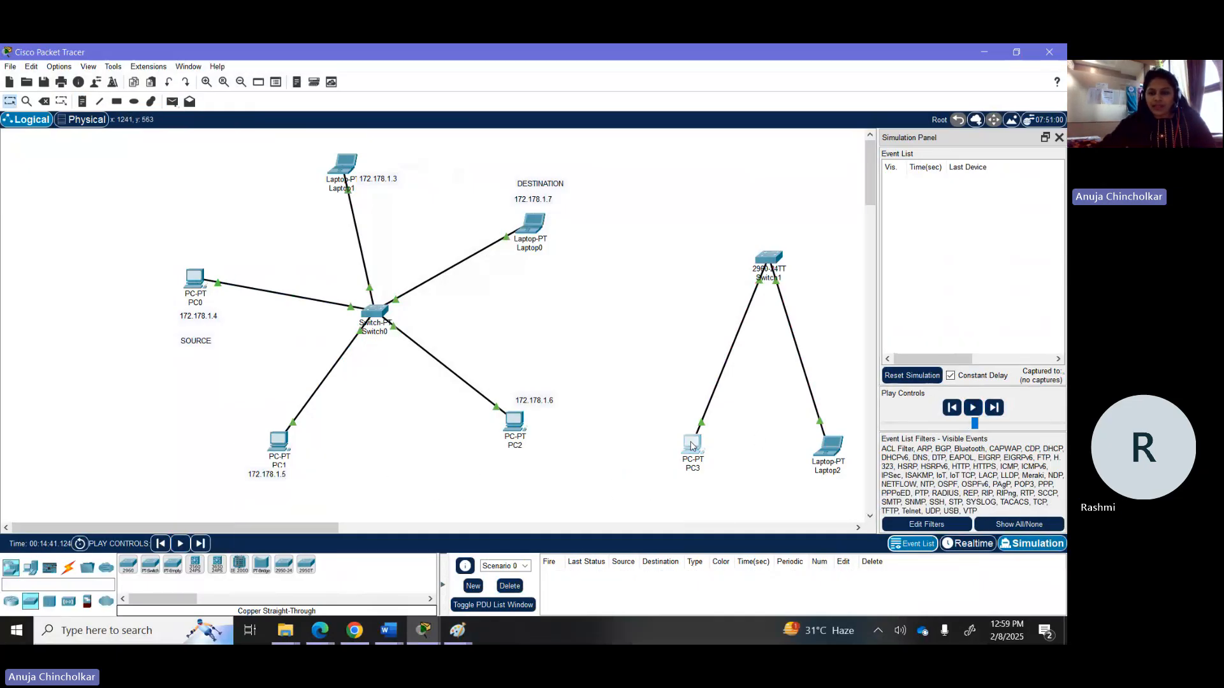
{"action": "left_click", "coordinate": [693, 385]}
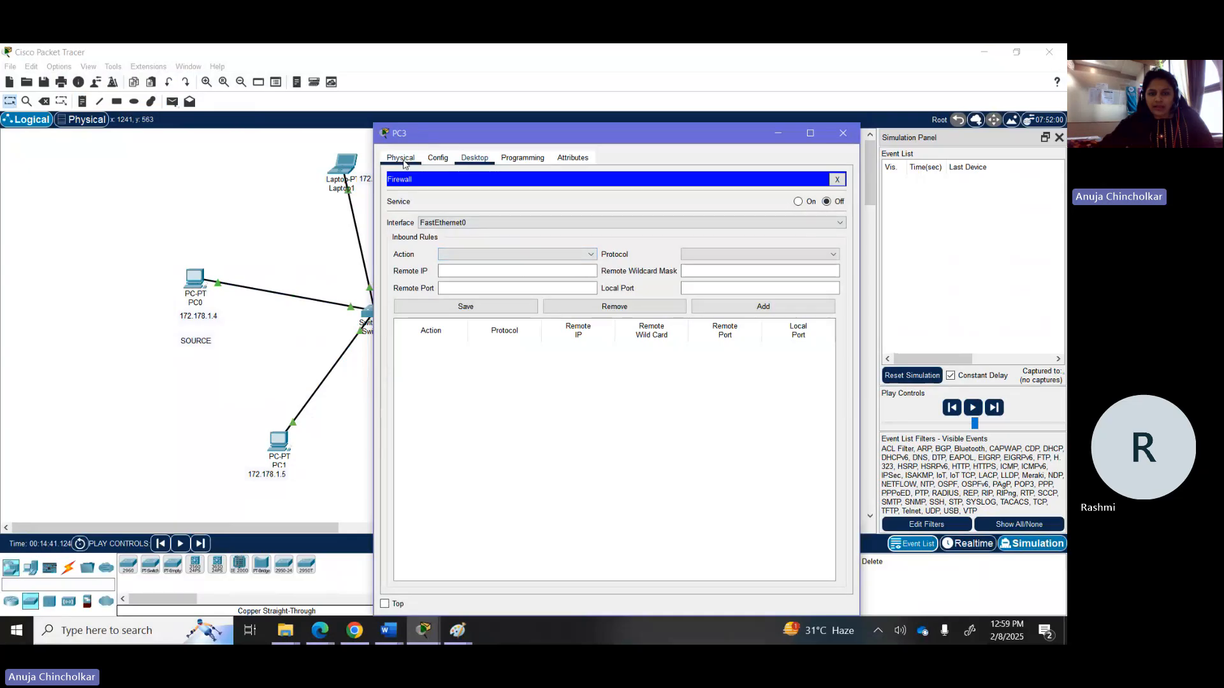
{"action": "left_click", "coordinate": [401, 158]}
{"action": "left_click", "coordinate": [438, 158]}
{"action": "left_click", "coordinate": [475, 157]}
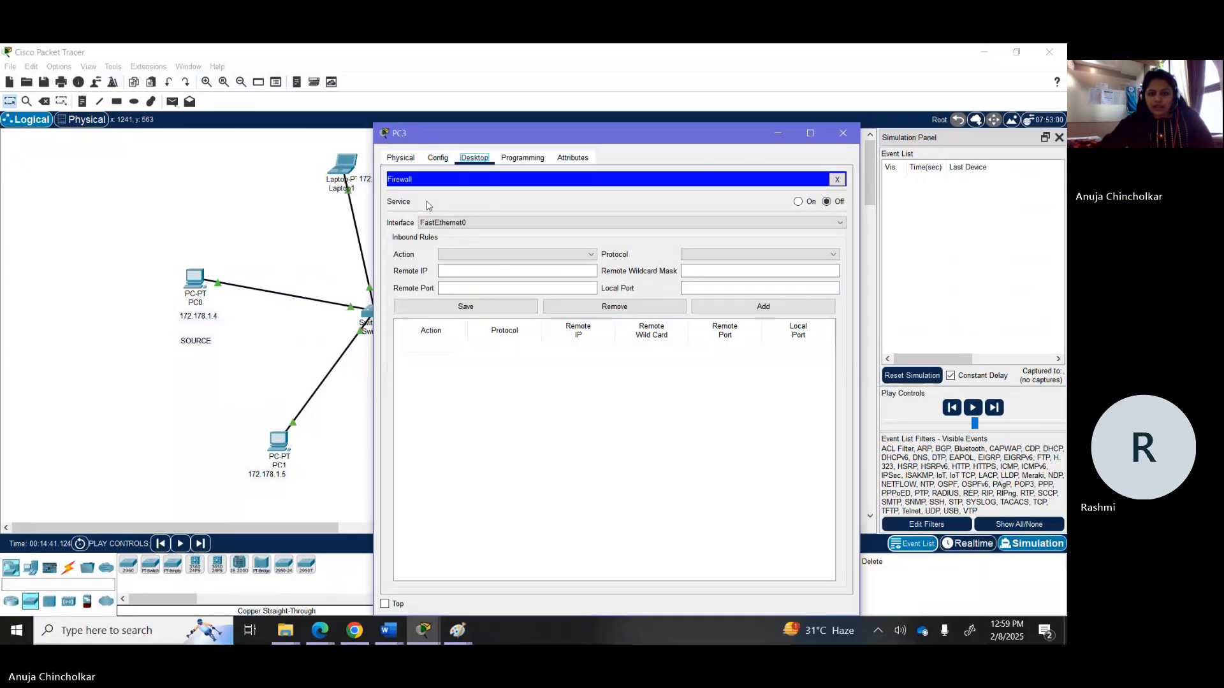
{"action": "left_click", "coordinate": [842, 133]}
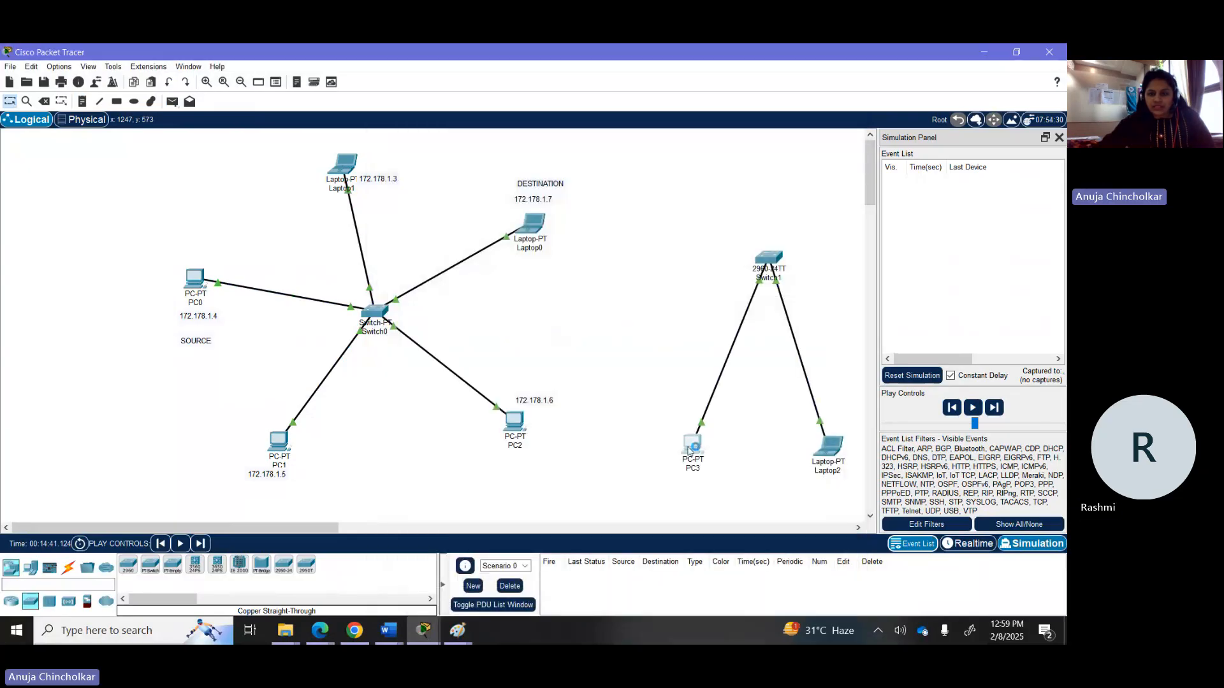
Clear the IPv4 address and subnet mask in PC3's IP configuration, and close its window
{"action": "left_click", "coordinate": [692, 445]}
{"action": "left_click", "coordinate": [428, 220]}
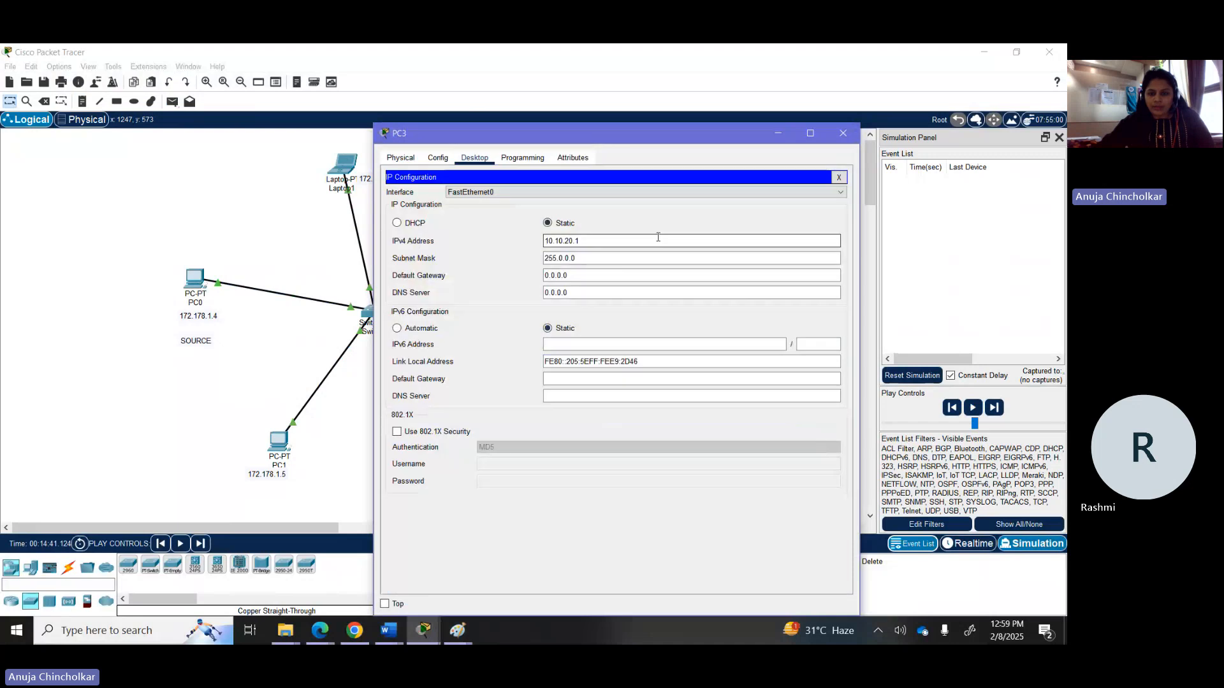
{"action": "left_click_drag", "start_coordinate": [580, 240], "coordinate": [541, 252]}
{"action": "key", "text": "BackSpace"}
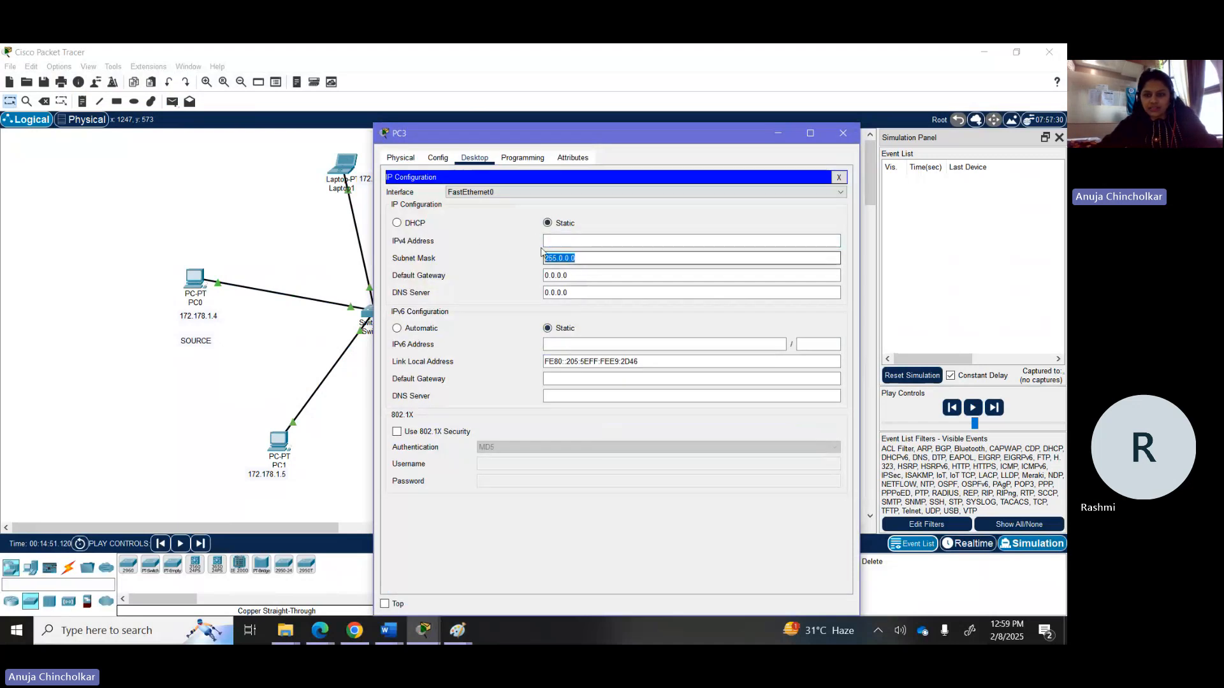
{"action": "key", "text": "BackSpace"}
{"action": "left_click", "coordinate": [843, 133]}
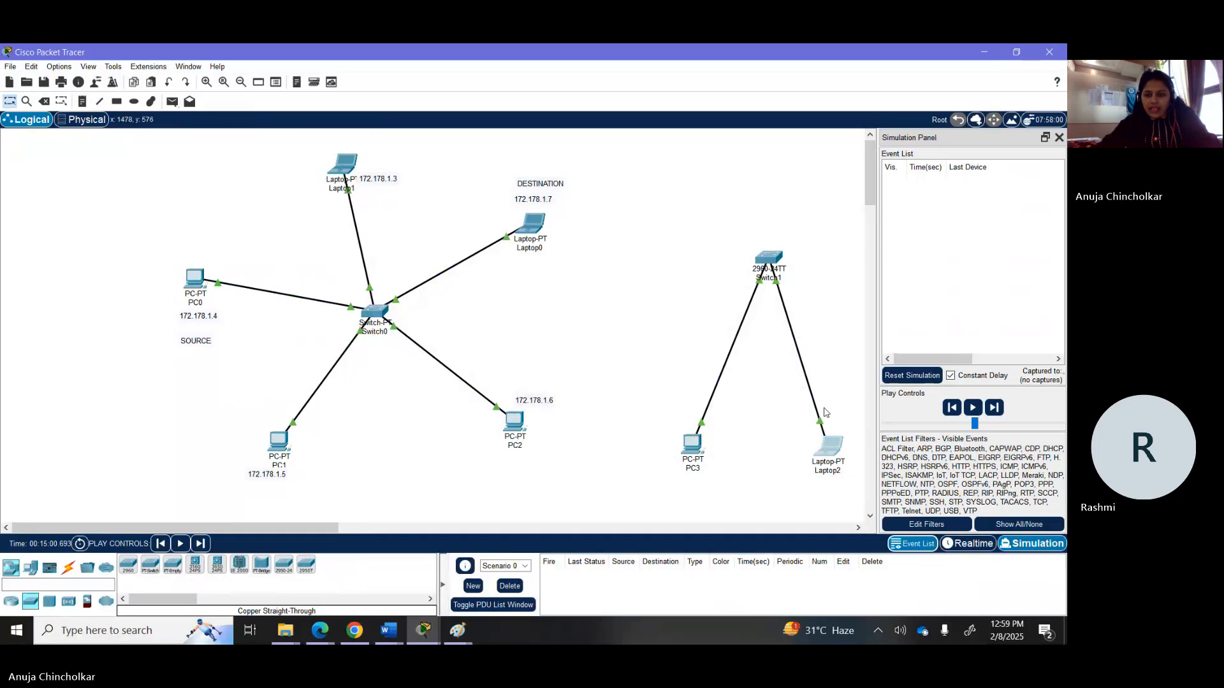
Clear the IPv4 address and subnet mask in Laptop2's IP configuration, and close its window
{"action": "left_click", "coordinate": [829, 444]}
{"action": "left_click", "coordinate": [432, 210]}
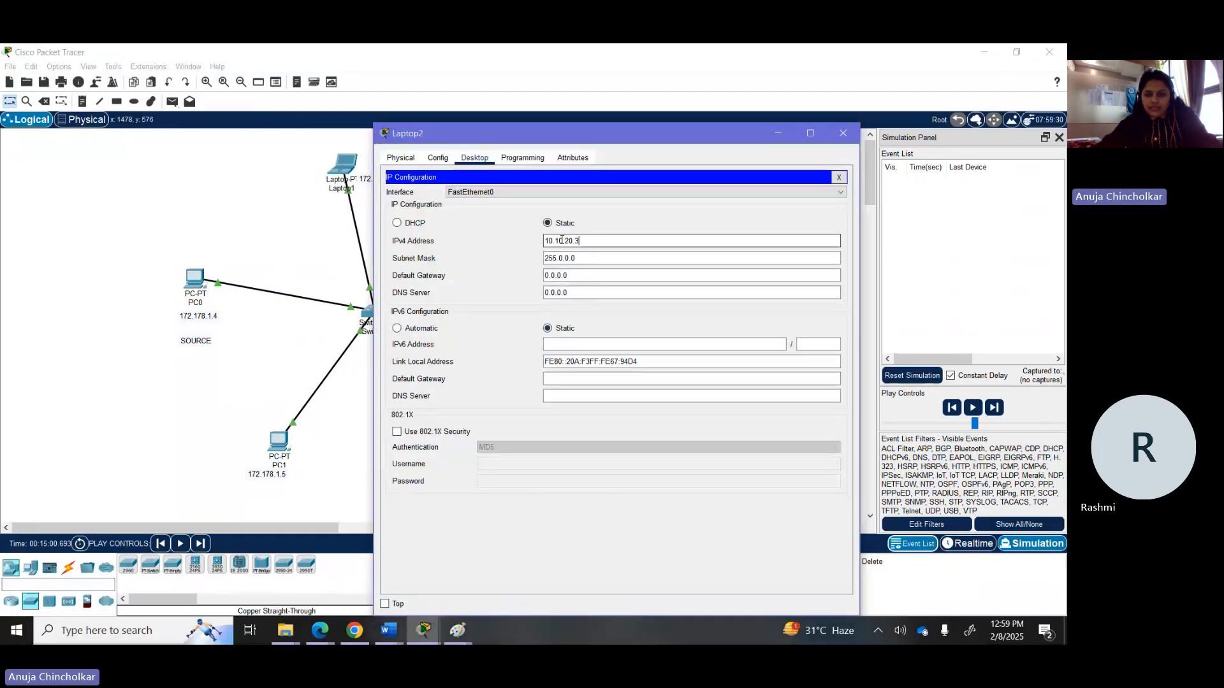
{"action": "key", "text": "BackSpace"}
{"action": "left_click_drag", "start_coordinate": [581, 240], "coordinate": [633, 262]}
{"action": "key", "text": "BackSpace"}
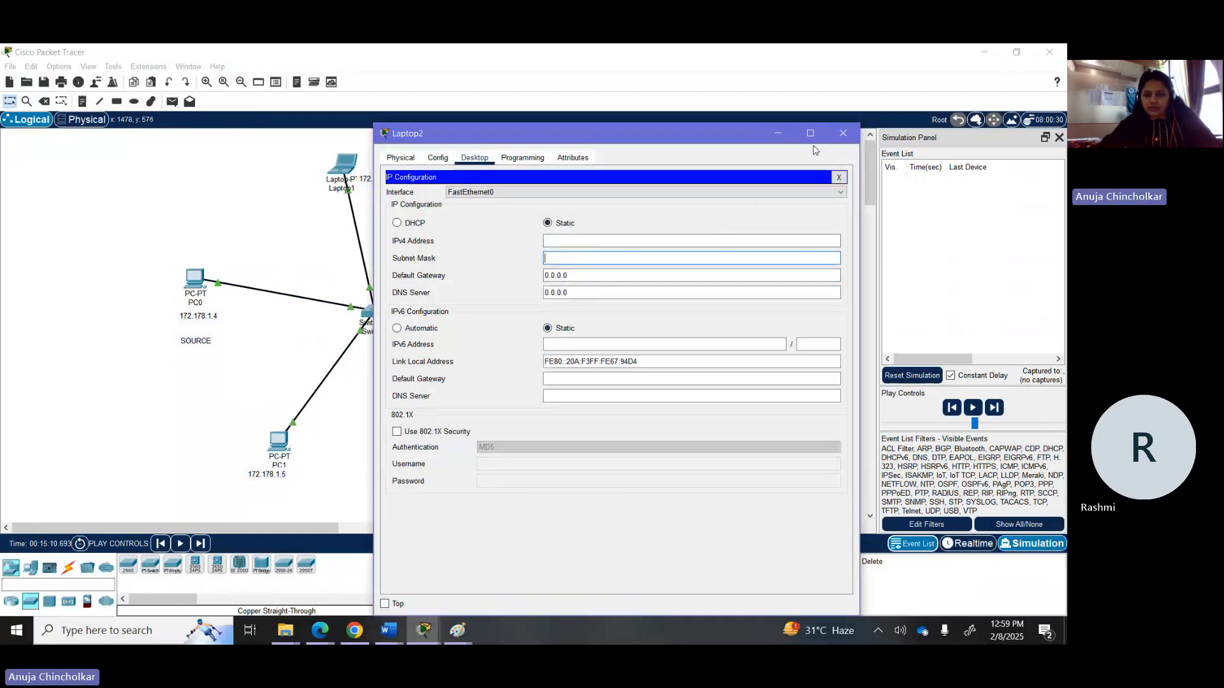
{"action": "left_click", "coordinate": [843, 133]}
Try to send a simple PDU from PC3 to Laptop2 without IP addresses, and leave the PDU tool
{"action": "left_click", "coordinate": [172, 102]}
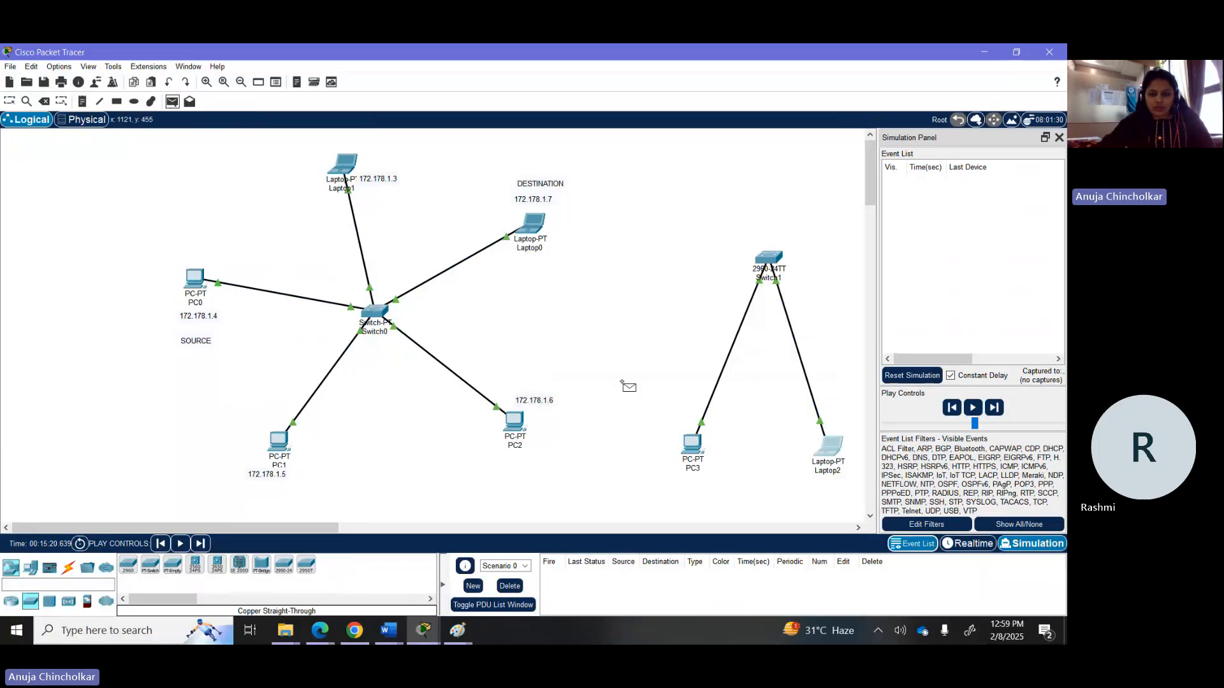
{"action": "left_click", "coordinate": [691, 443]}
{"action": "left_click", "coordinate": [829, 446]}
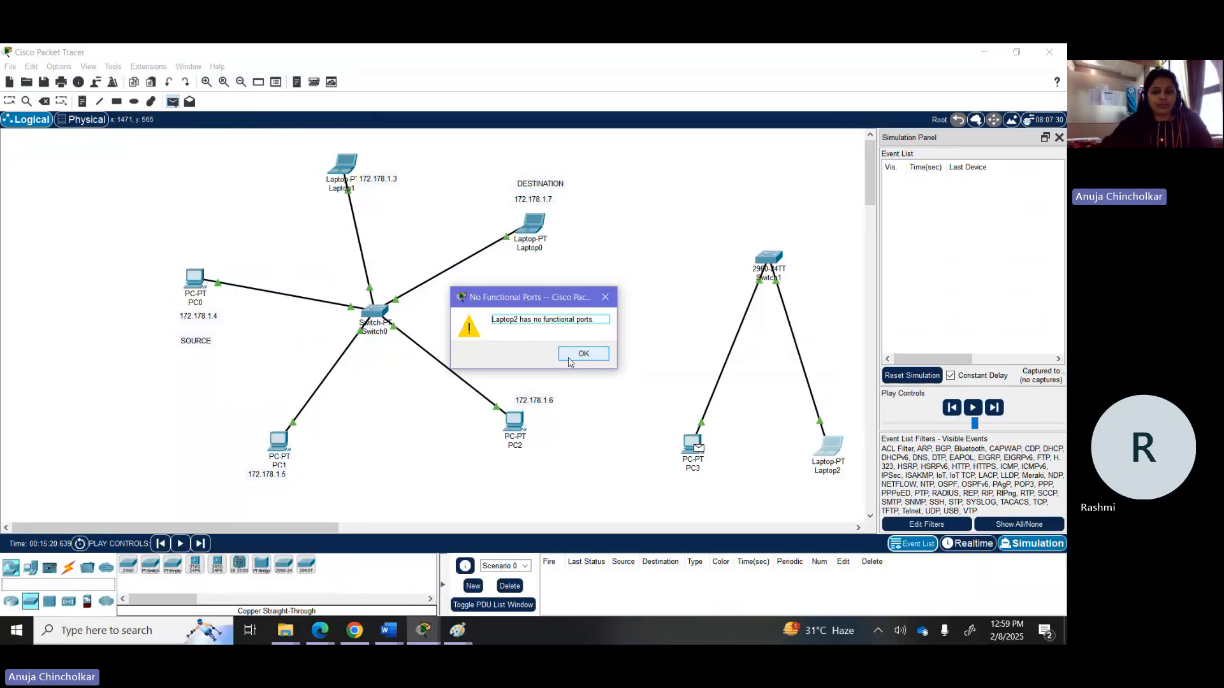
{"action": "left_click", "coordinate": [590, 355]}
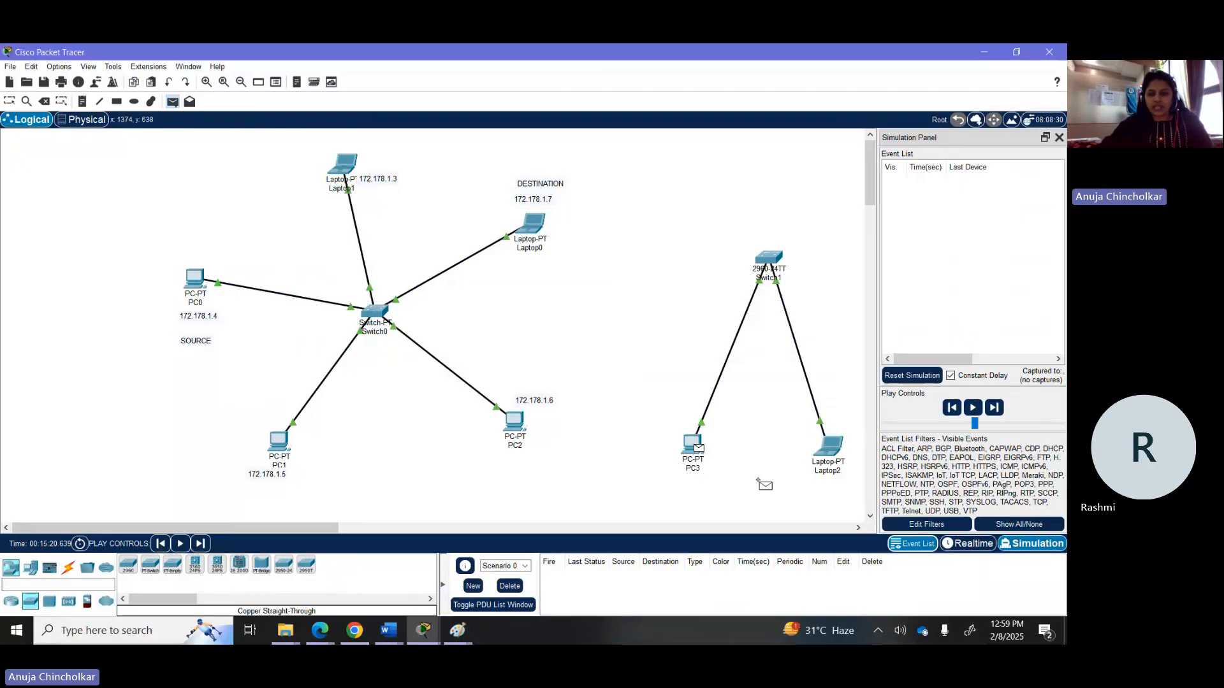
{"action": "key", "text": "Escape"}
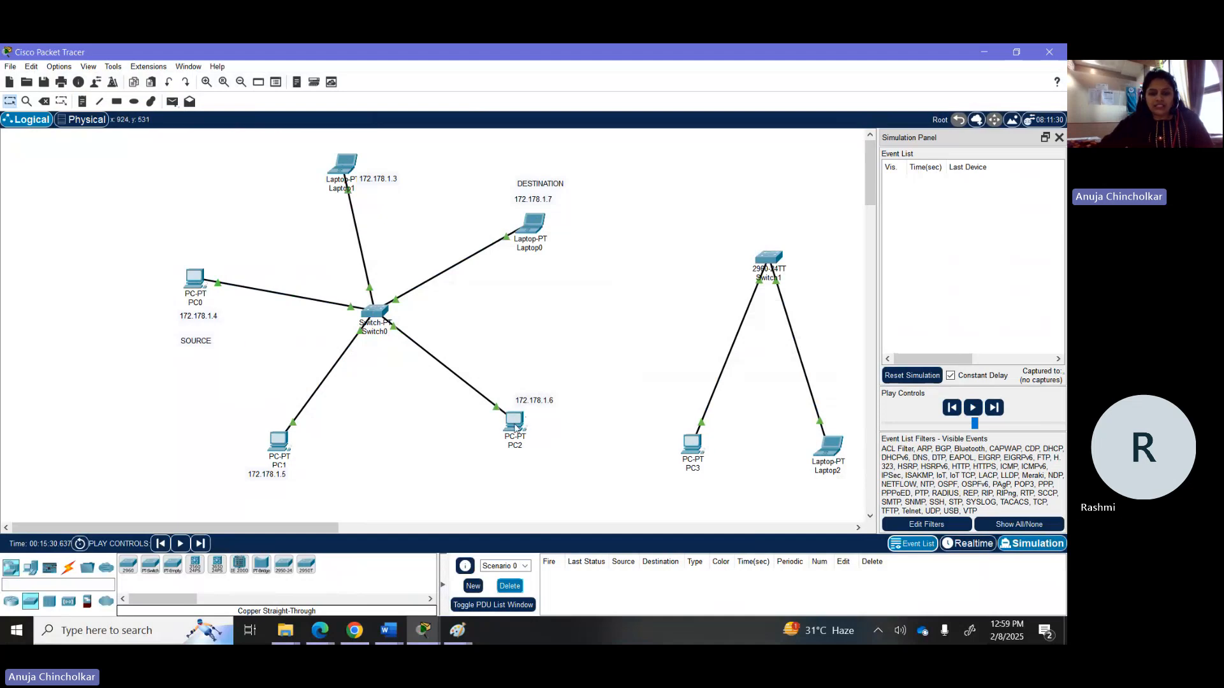
Clear the IPv4 address in PC2's IP configuration, and close its window
{"action": "mouse_move", "coordinate": [515, 428]}
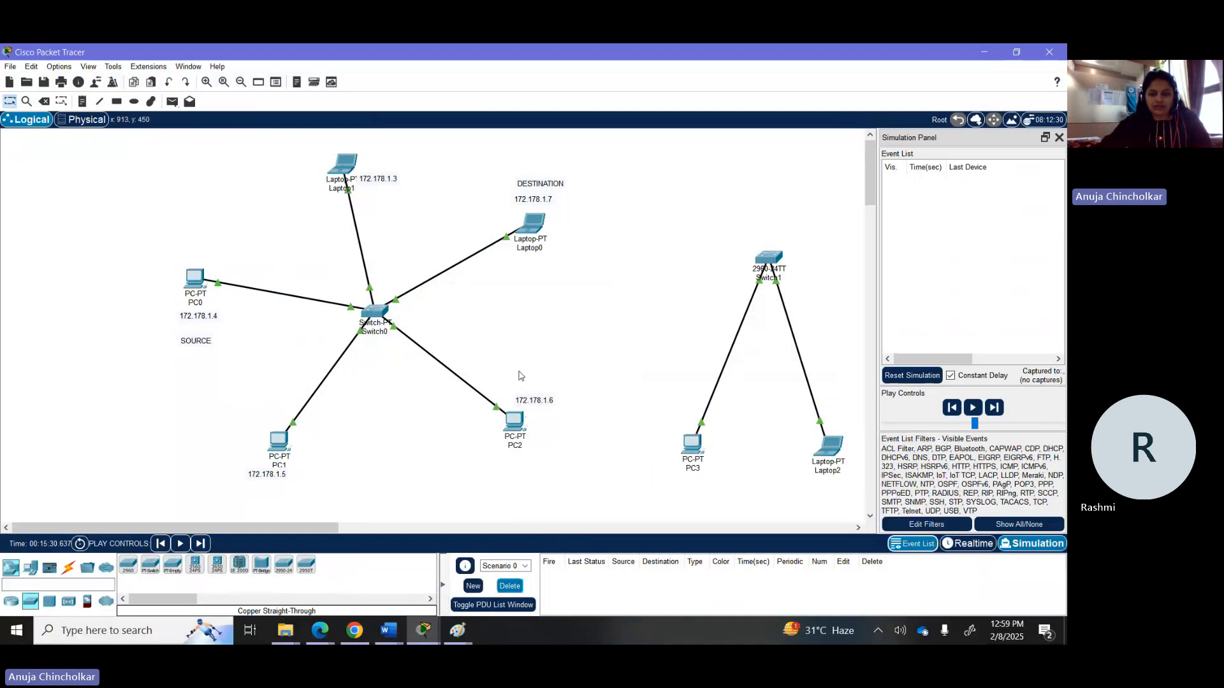
{"action": "left_click", "coordinate": [514, 422]}
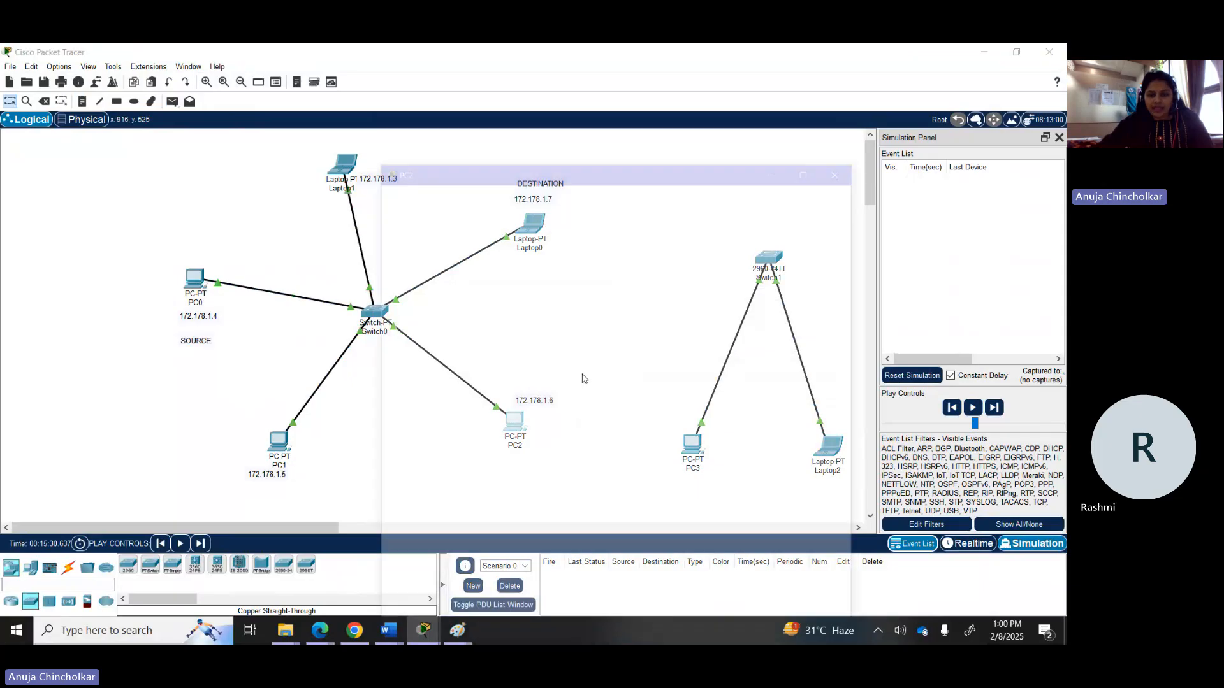
{"action": "left_click", "coordinate": [434, 205]}
{"action": "left_click_drag", "start_coordinate": [585, 241], "coordinate": [536, 246]}
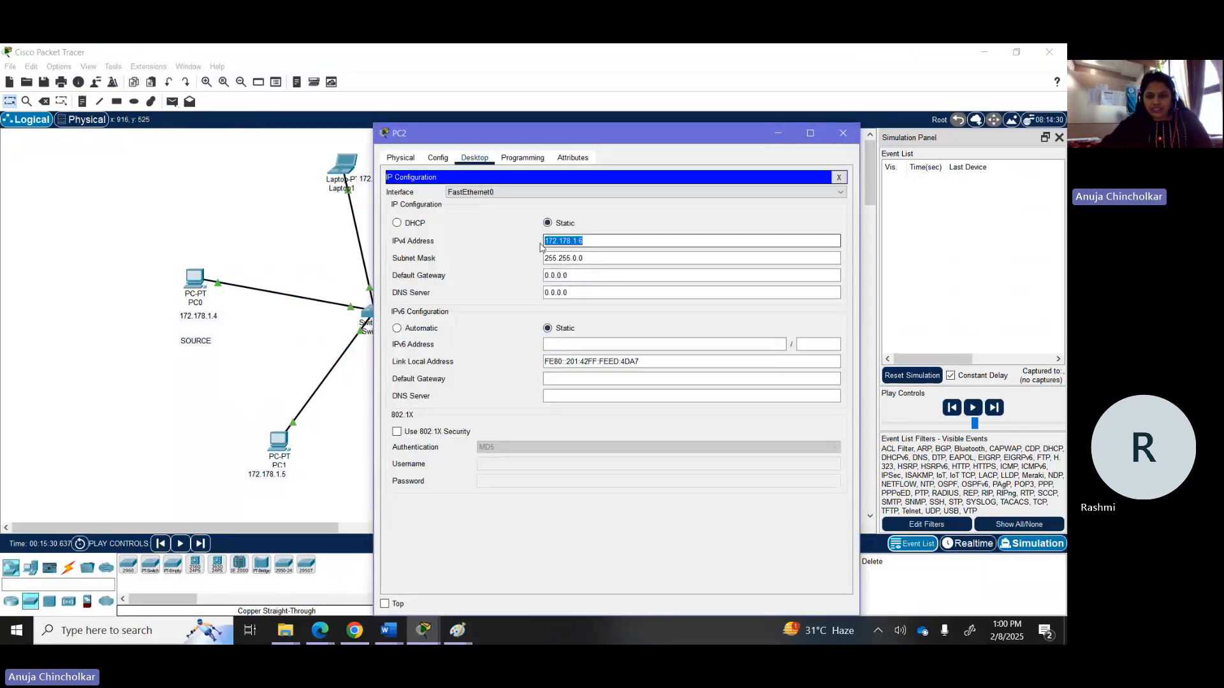
{"action": "key", "text": "BackSpace"}
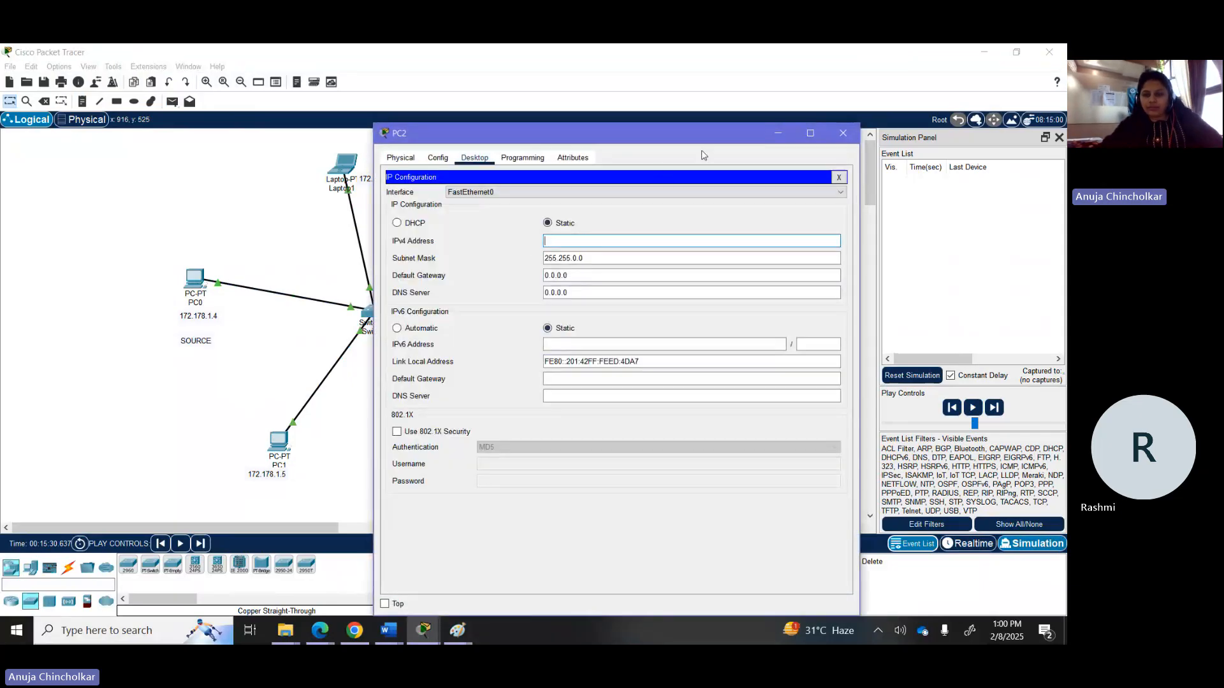
{"action": "left_click", "coordinate": [842, 133]}
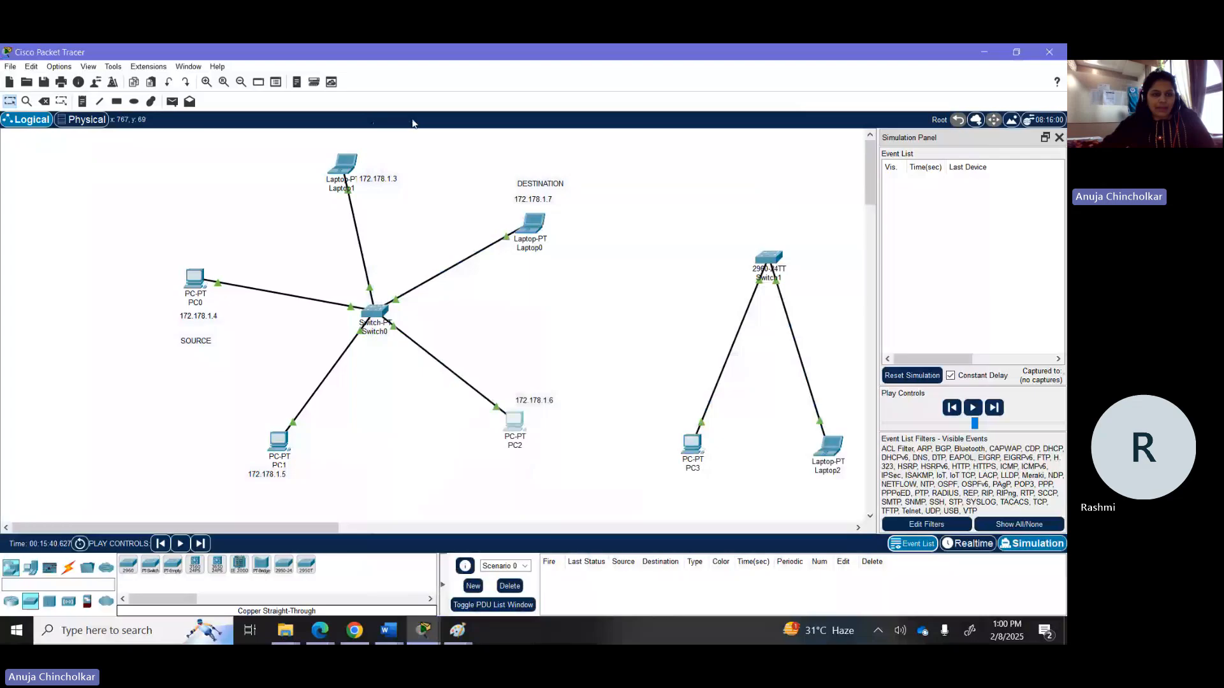
Try to send a simple PDU from Laptop1 to PC2, and dismiss the resulting dialog
{"action": "left_click", "coordinate": [172, 101]}
{"action": "left_click", "coordinate": [339, 165]}
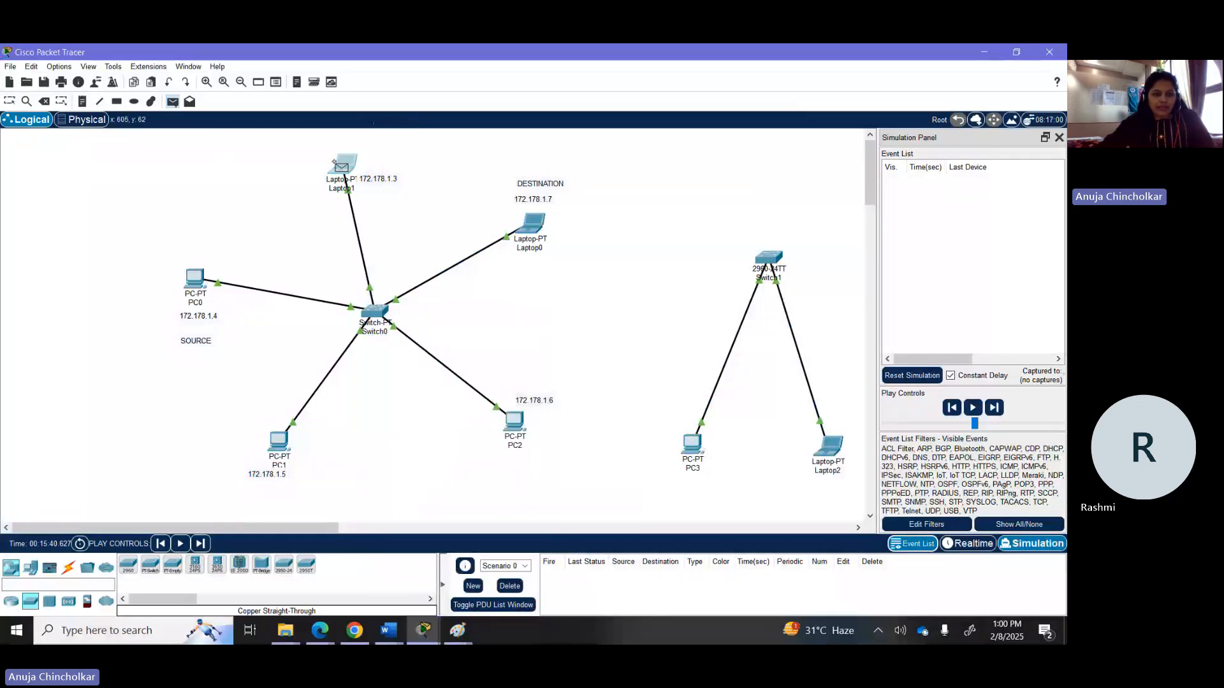
{"action": "left_click", "coordinate": [514, 421]}
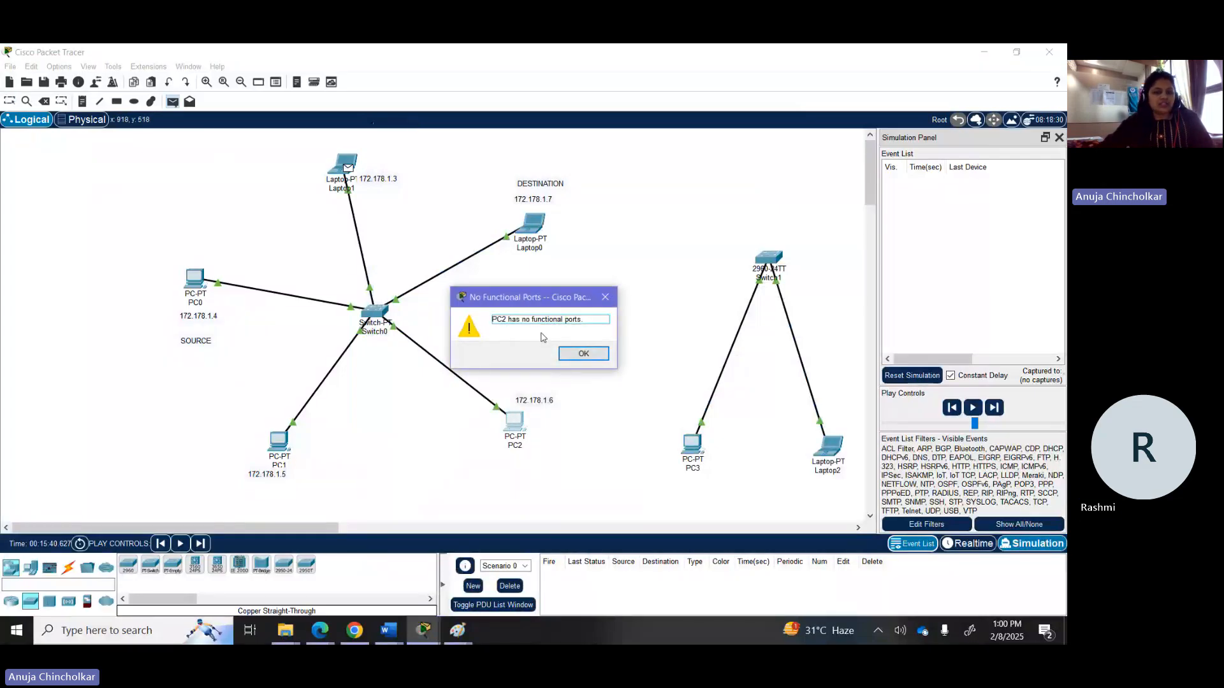
{"action": "left_click", "coordinate": [576, 354]}
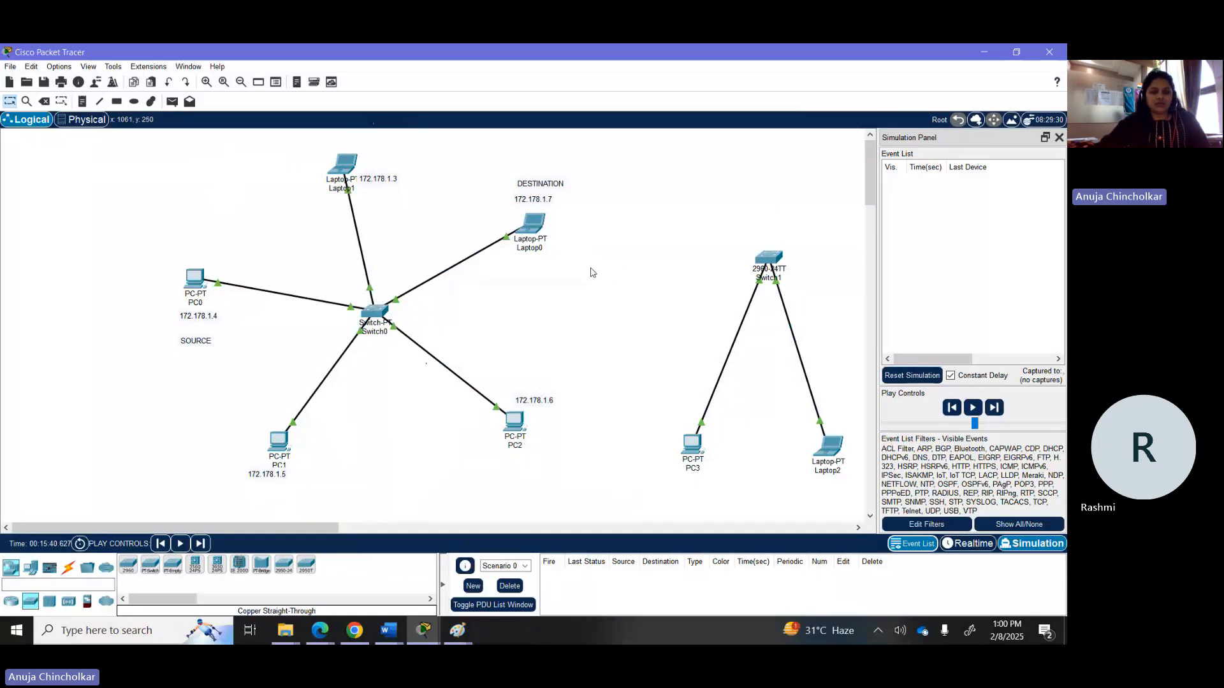
Switch to the Microsoft Teams meeting in Edge and request to stop its recording and transcription
{"action": "left_click", "coordinate": [319, 630]}
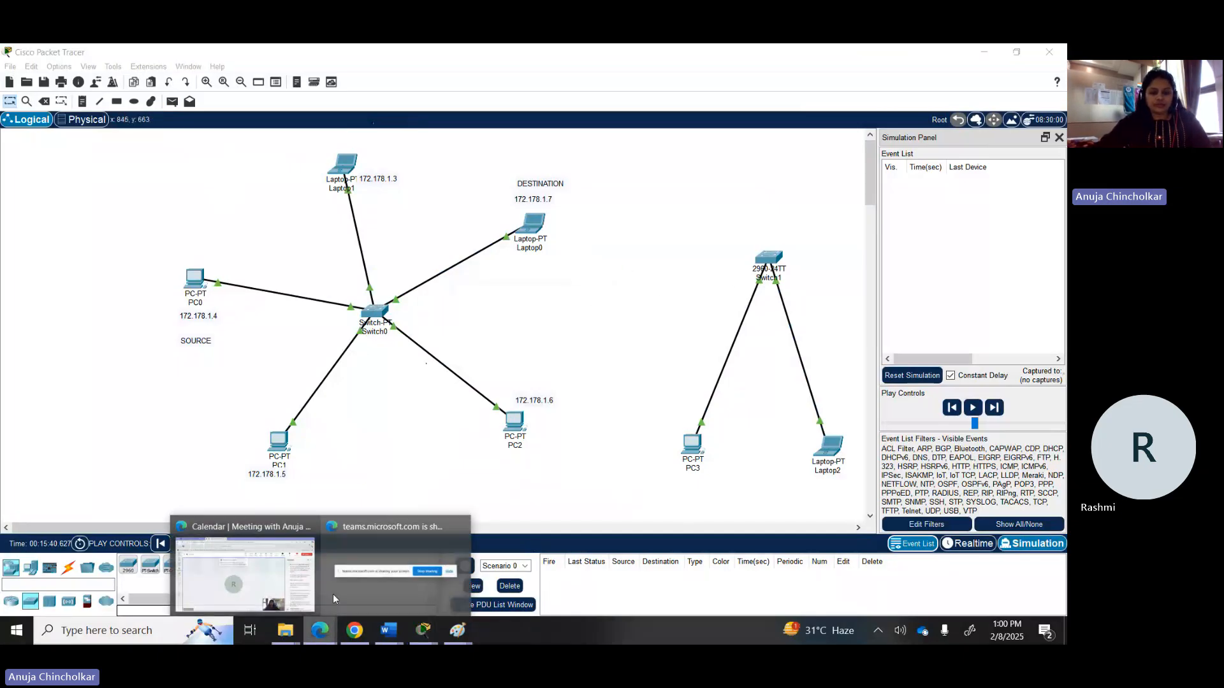
{"action": "left_click", "coordinate": [258, 576]}
{"action": "left_click", "coordinate": [771, 171]}
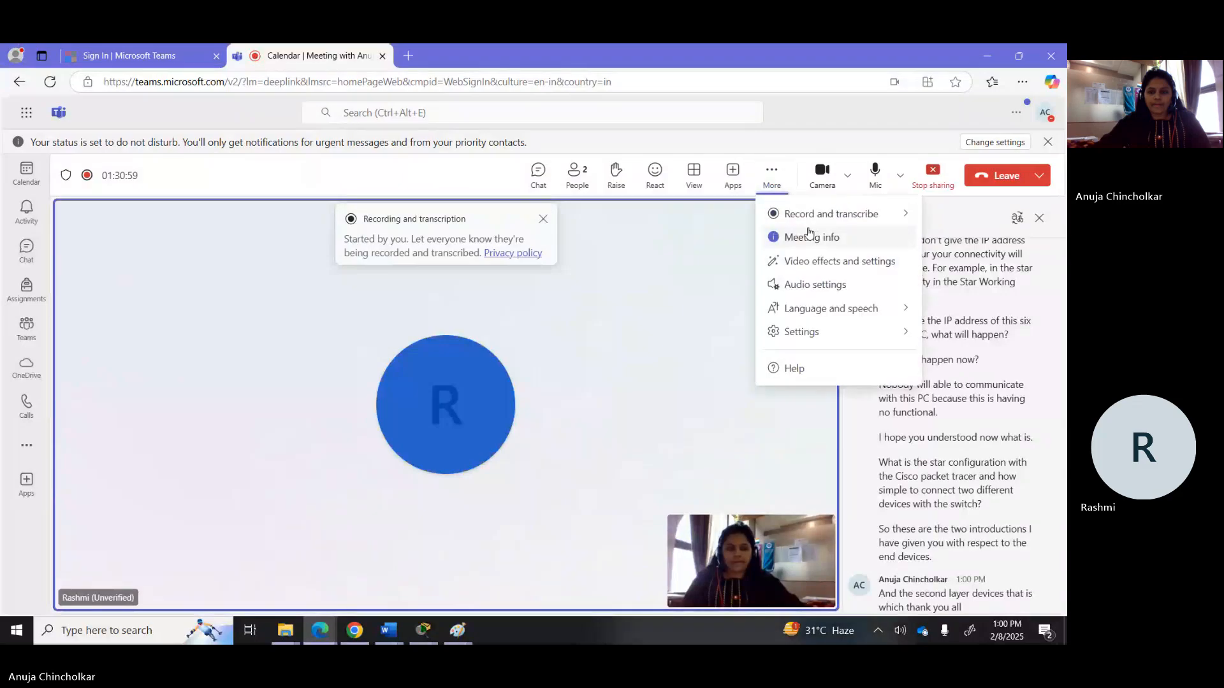
{"action": "mouse_move", "coordinate": [806, 213]}
{"action": "left_click", "coordinate": [670, 219]}
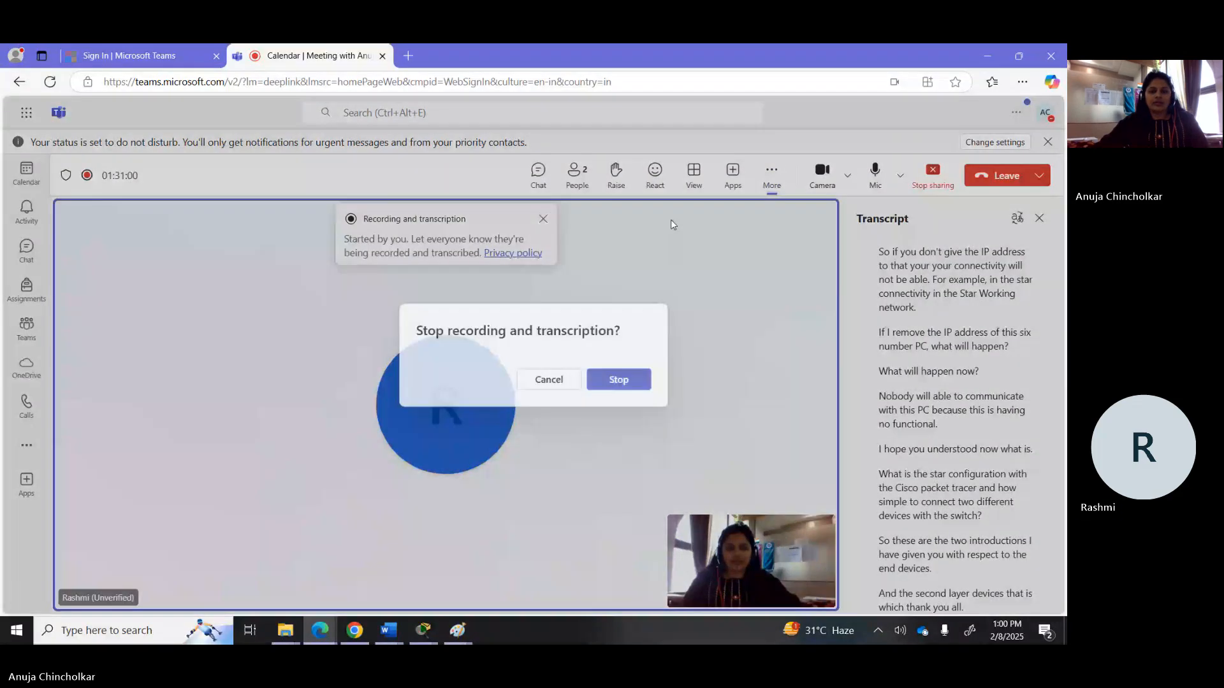